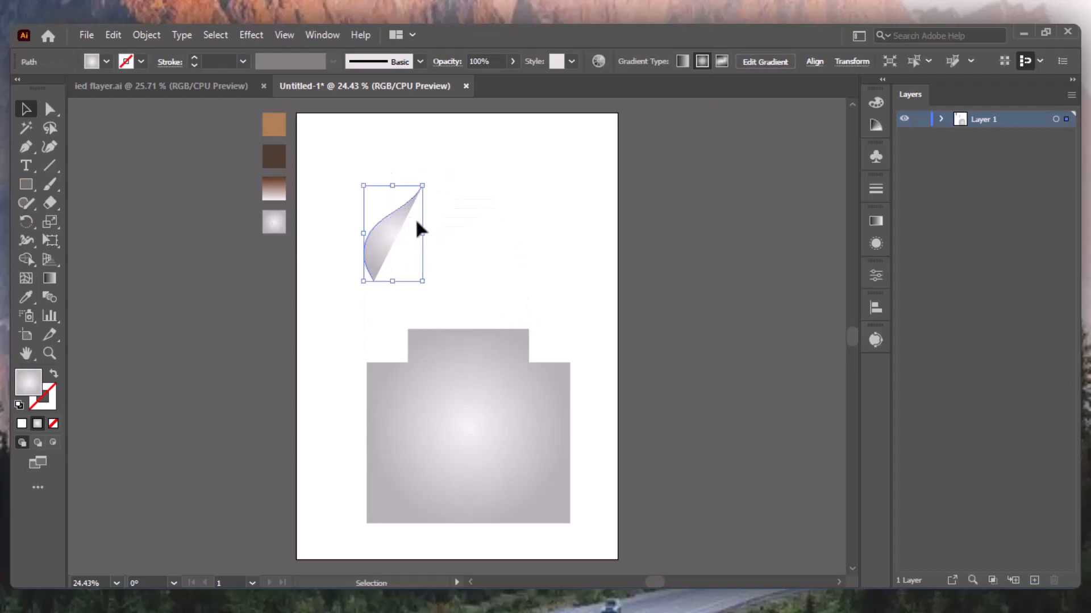
- Widen the half-dome slightly and place a horizontally mirrored copy against its straight side to form a full dome
{"action": "left_click", "coordinate": [430, 230]}
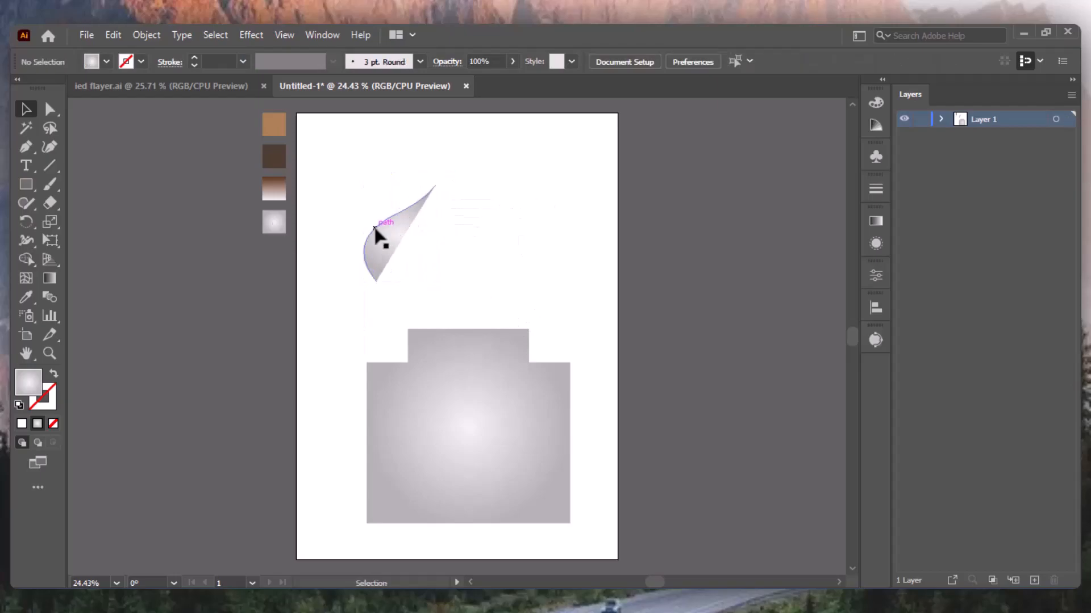
{"action": "left_click", "coordinate": [876, 276]}
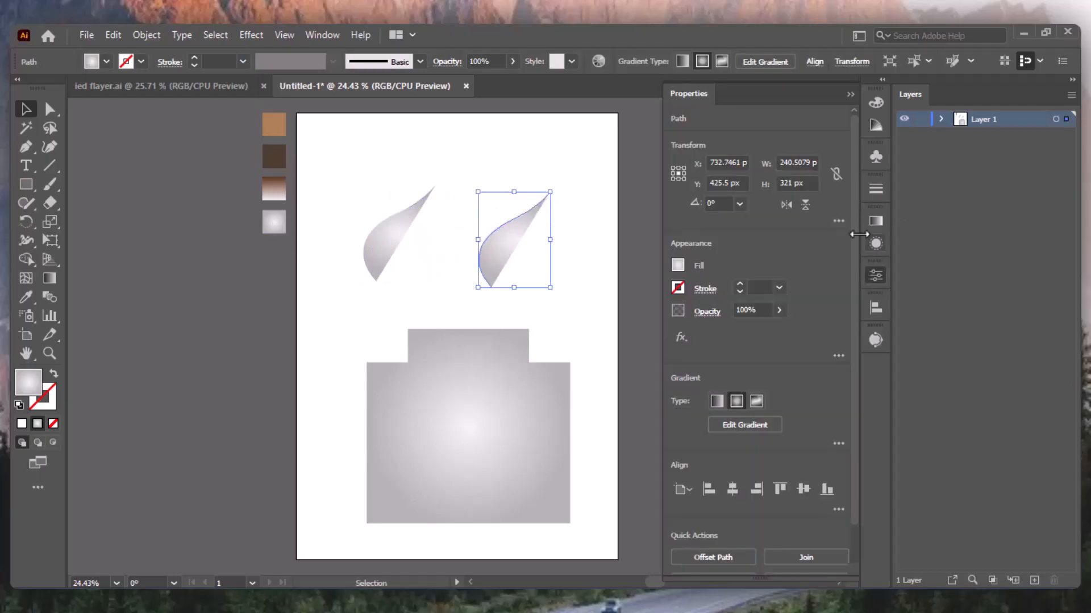
{"action": "left_click", "coordinate": [783, 209]}
{"action": "left_click", "coordinate": [674, 192]}
{"action": "left_click_drag", "start_coordinate": [383, 185], "coordinate": [447, 250]}
{"action": "left_click", "coordinate": [616, 183]}
- Swap the fill and stroke on both dome halves and set the stroke color to 110000
{"action": "left_click_drag", "start_coordinate": [541, 153], "coordinate": [377, 253]}
{"action": "left_click", "coordinate": [53, 375]}
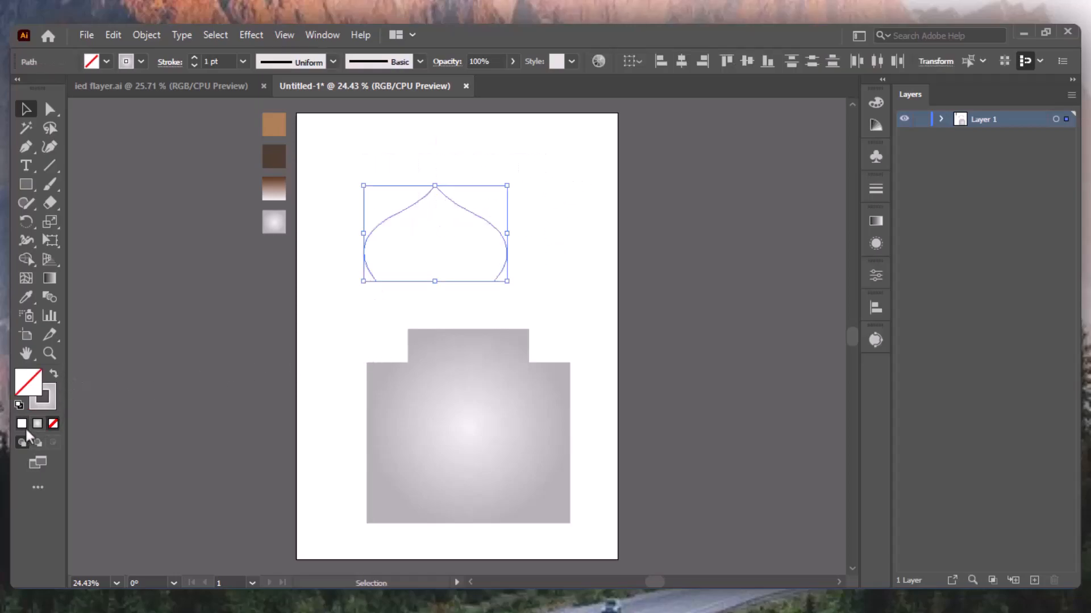
{"action": "double_click", "coordinate": [50, 400]}
{"action": "left_click_drag", "start_coordinate": [267, 370], "coordinate": [339, 363]}
{"action": "left_click", "coordinate": [515, 183]}
{"action": "left_click", "coordinate": [580, 218]}
- Try to join the two dome halves at the apex, and undo the join
{"action": "key", "text": "z"}
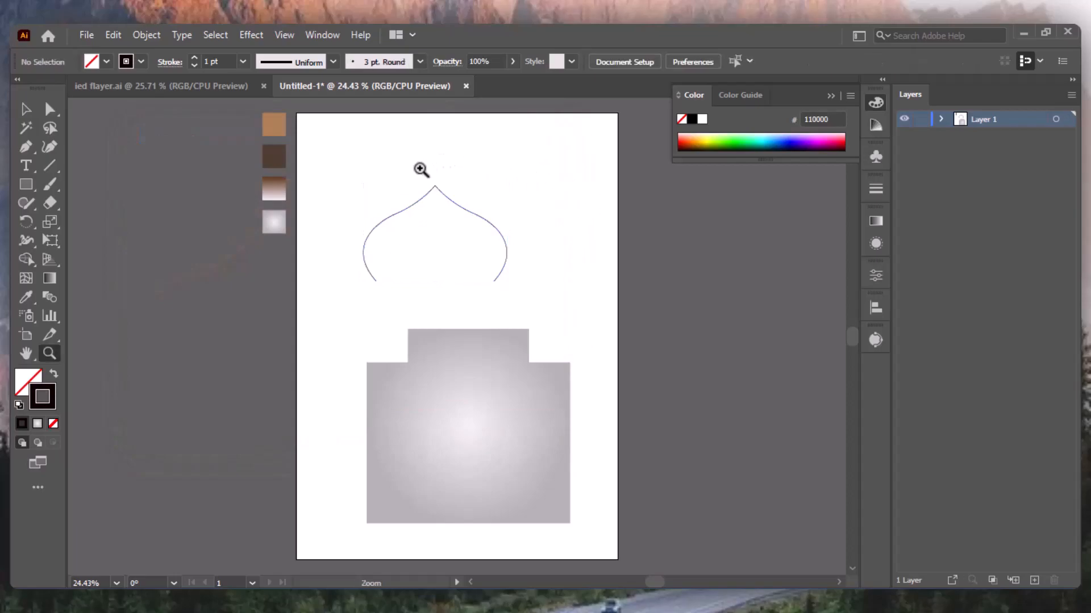
{"action": "left_click_drag", "start_coordinate": [429, 171], "coordinate": [448, 199]}
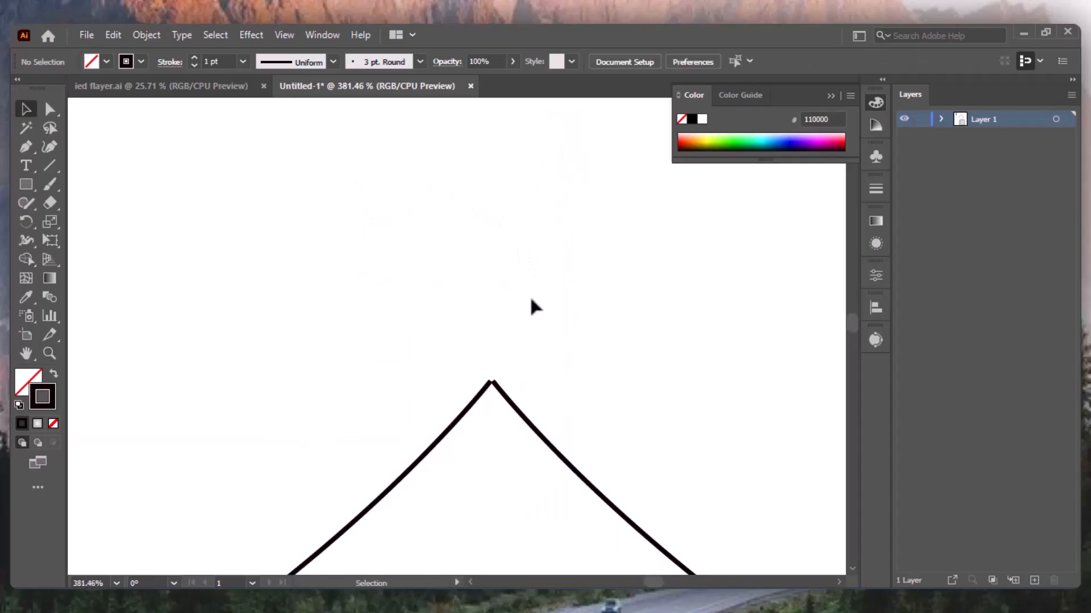
{"action": "left_click_drag", "start_coordinate": [461, 359], "coordinate": [514, 398]}
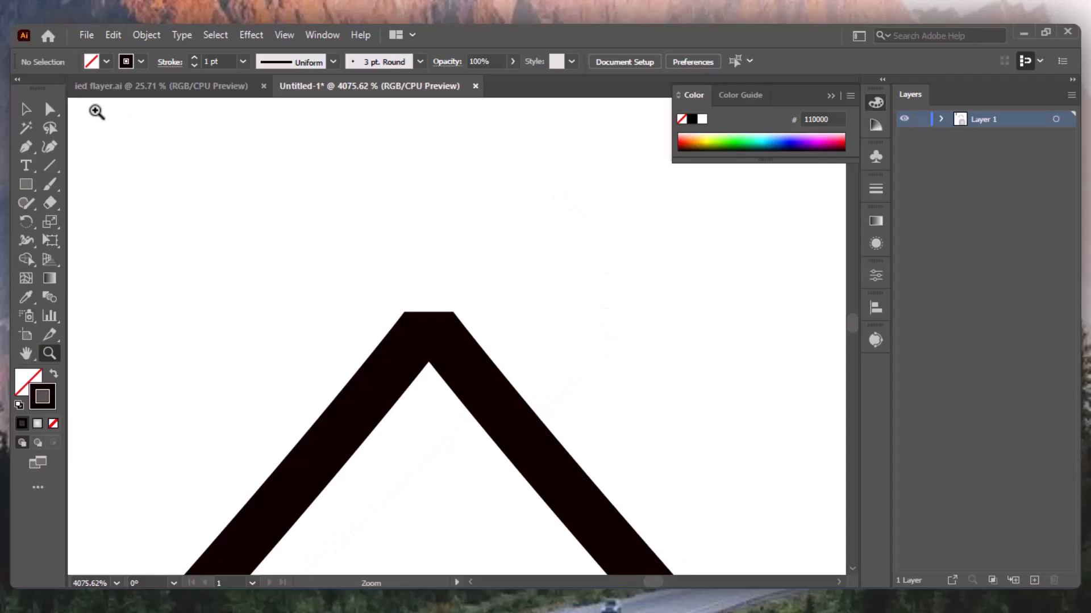
{"action": "key", "text": "v"}
{"action": "left_click_drag", "start_coordinate": [292, 230], "coordinate": [570, 487]}
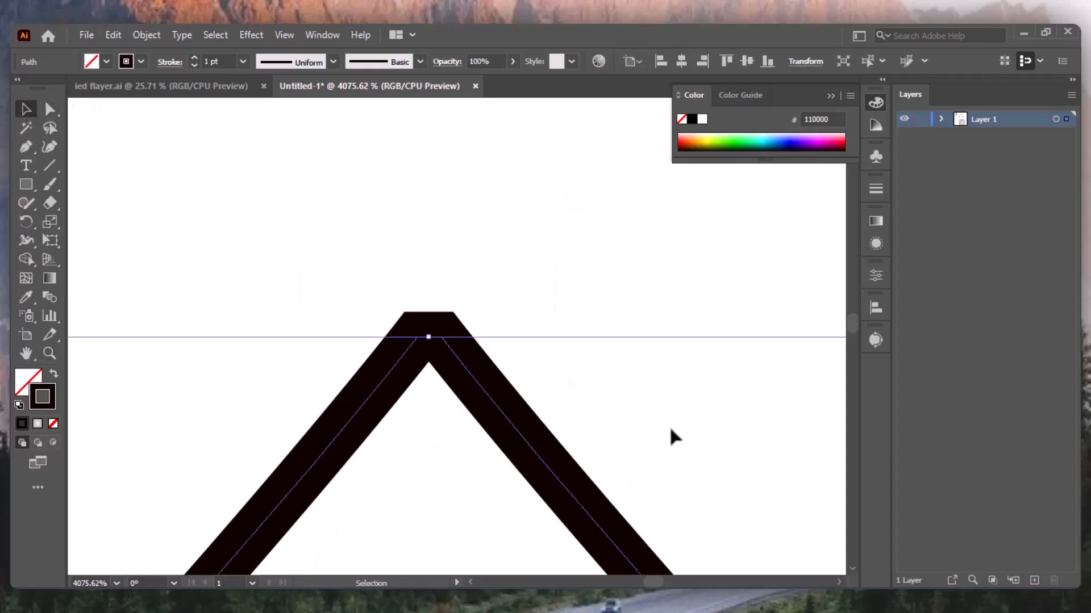
{"action": "key", "text": "ctrl+z"}
{"action": "left_click", "coordinate": [620, 421]}
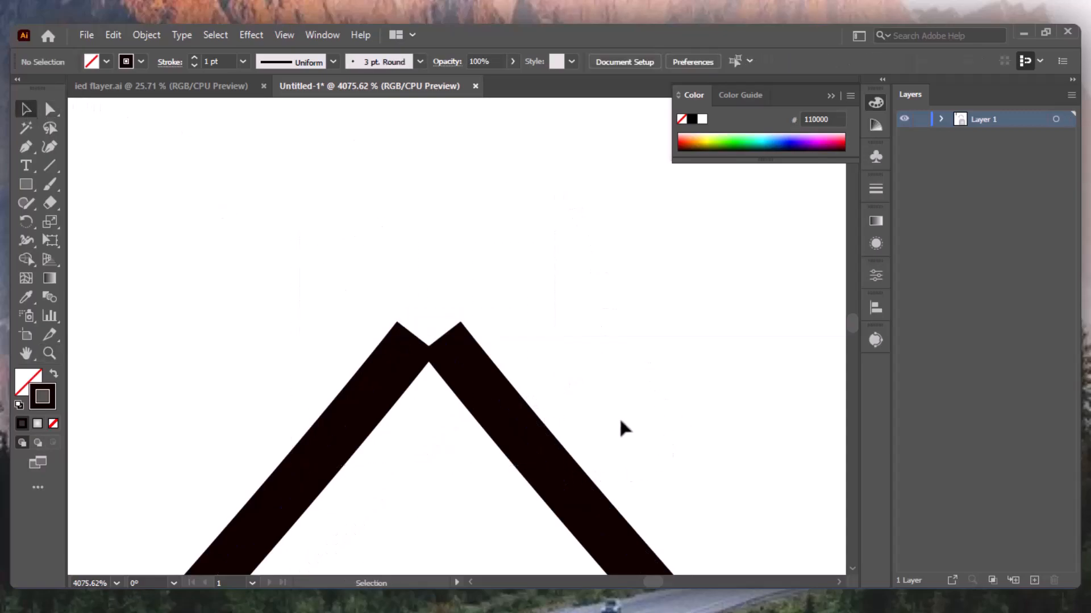
- Move the right dome half slightly left so it crosses the other at the apex, and join the two paths
{"action": "left_click", "coordinate": [511, 420]}
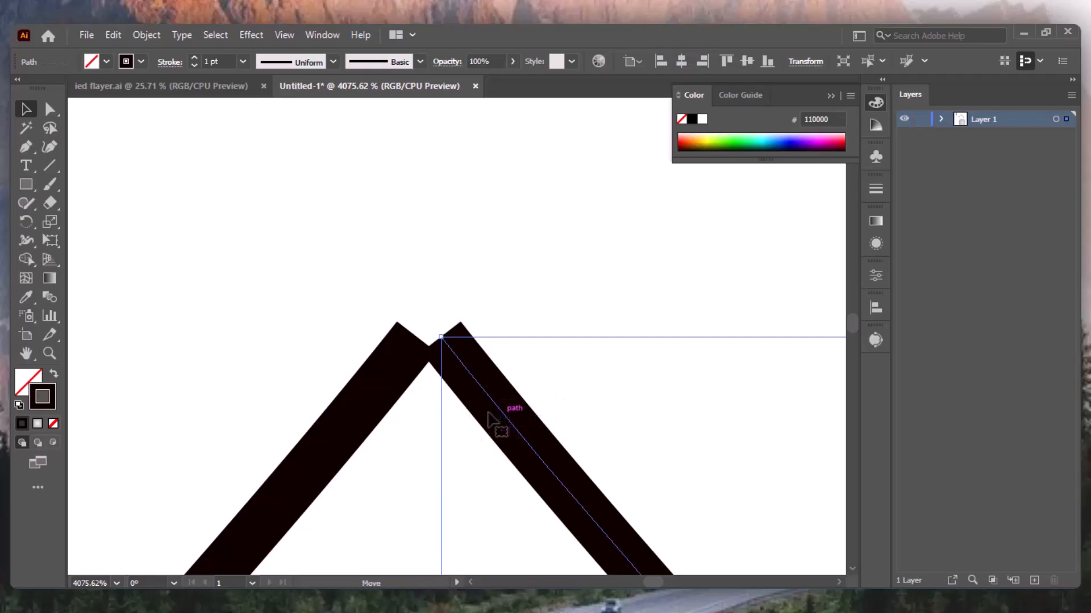
{"action": "left_click_drag", "start_coordinate": [510, 414], "coordinate": [469, 412]}
{"action": "mouse_move", "coordinate": [285, 270]}
{"action": "left_mouse_down"}
{"action": "mouse_move", "coordinate": [608, 449]}
{"action": "mouse_move", "coordinate": [611, 433]}
{"action": "left_mouse_up"}
{"action": "key", "text": "a"}
{"action": "key", "text": "ctrl+j"}
- Remove the small crossing triangle at the dome's apex with Shape Builder, leaving a clean point
{"action": "left_click_drag", "start_coordinate": [300, 265], "coordinate": [522, 402]}
{"action": "left_click", "coordinate": [25, 259]}
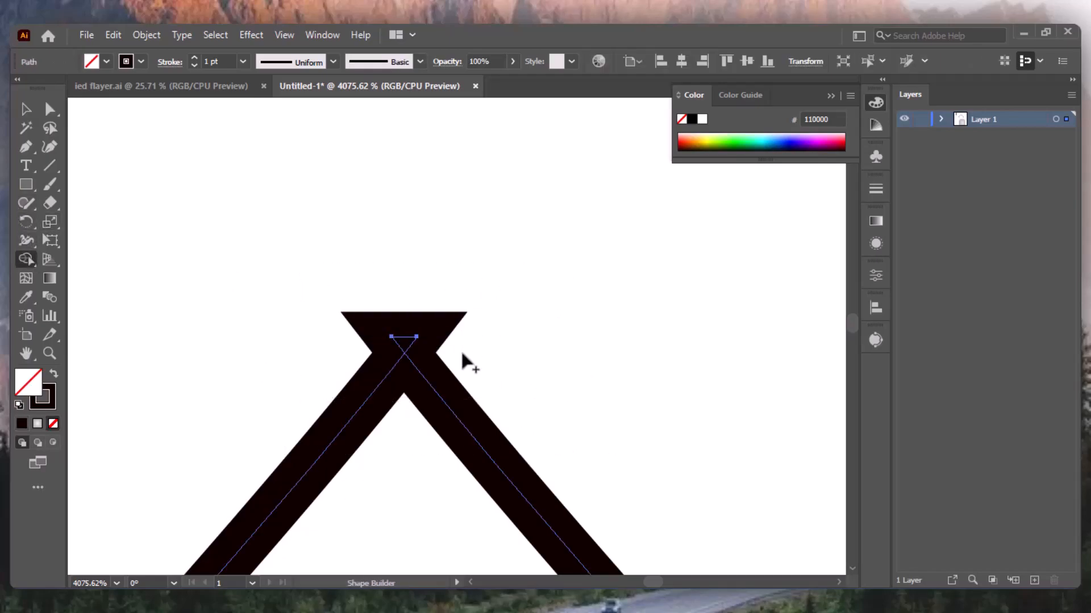
{"action": "left_click_drag", "start_coordinate": [445, 355], "coordinate": [355, 362]}
{"action": "key", "text": "v"}
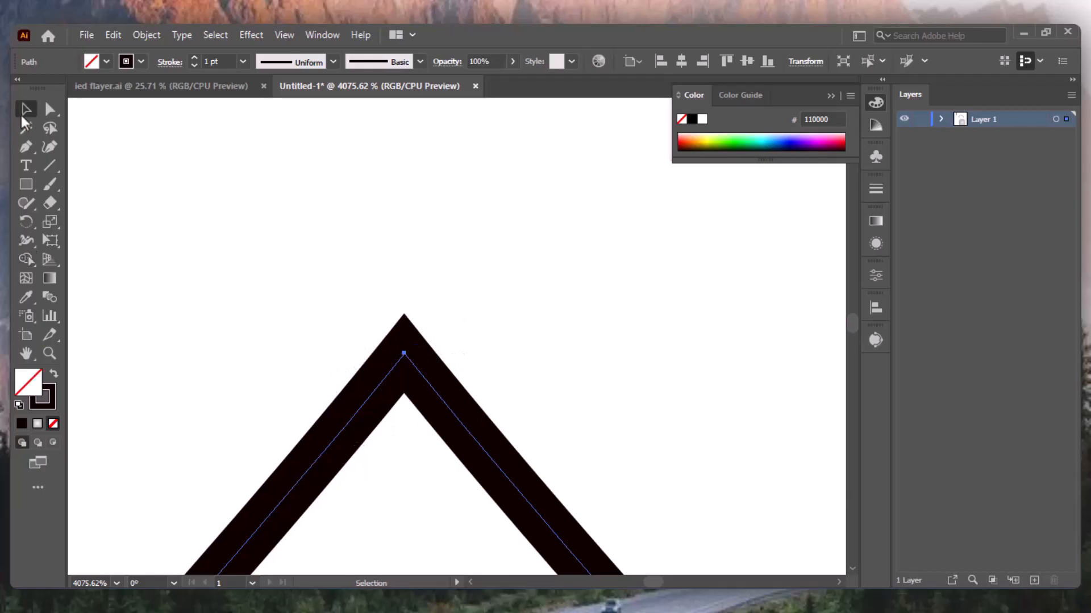
{"action": "key", "text": "ctrl+shift+a"}
{"action": "key", "text": "ctrl+0"}
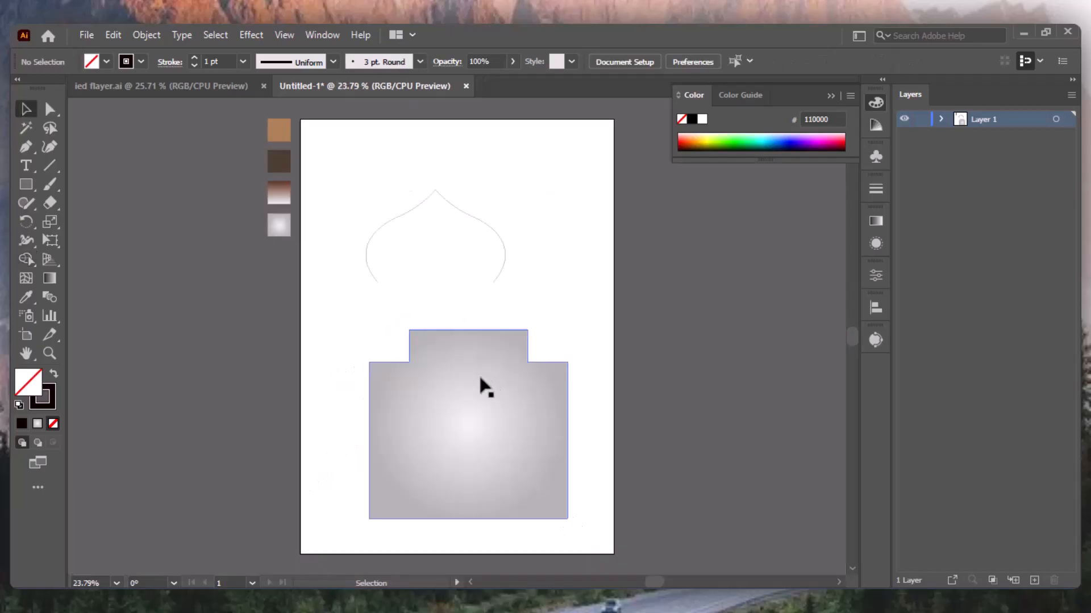
- Move the dome outline above the base and close its open bottom with a straight Pen segment
{"action": "left_click_drag", "start_coordinate": [463, 218], "coordinate": [515, 207]}
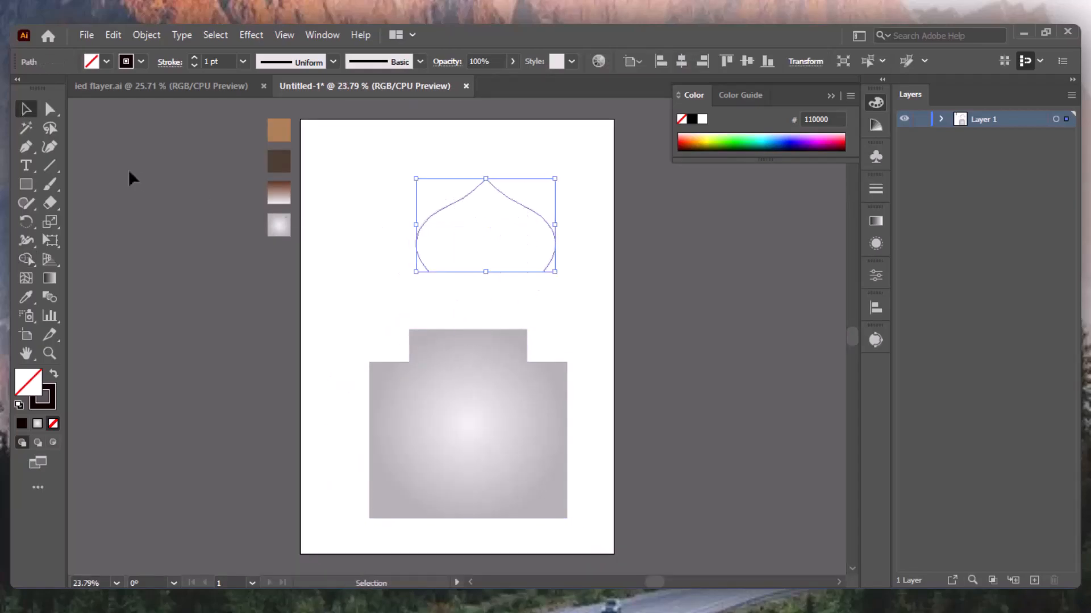
{"action": "left_click", "coordinate": [25, 146]}
{"action": "left_click", "coordinate": [543, 271]}
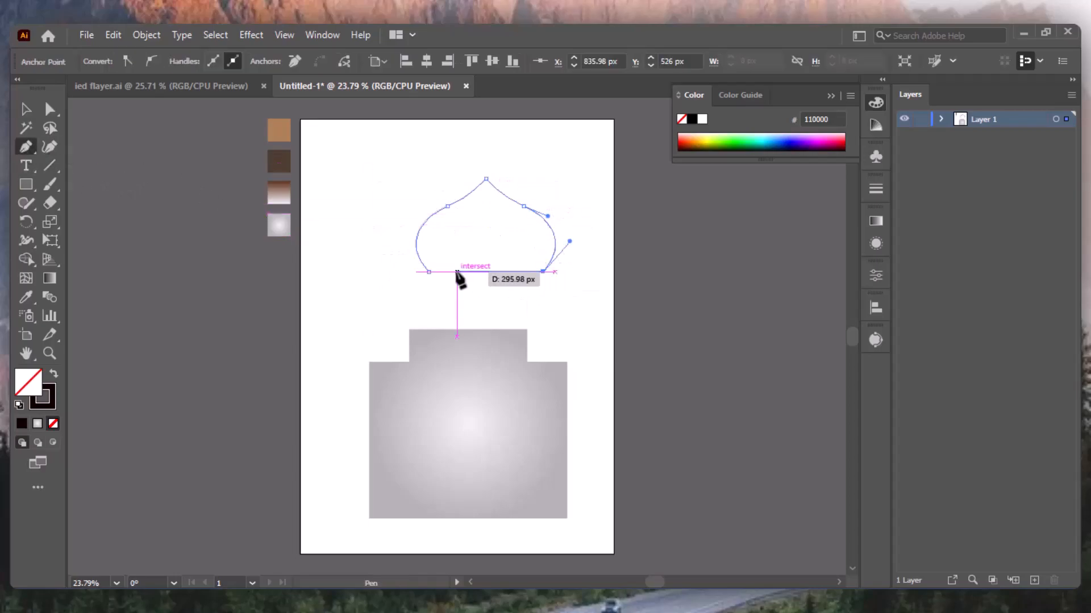
{"action": "left_click", "coordinate": [429, 271]}
{"action": "key", "text": "v"}
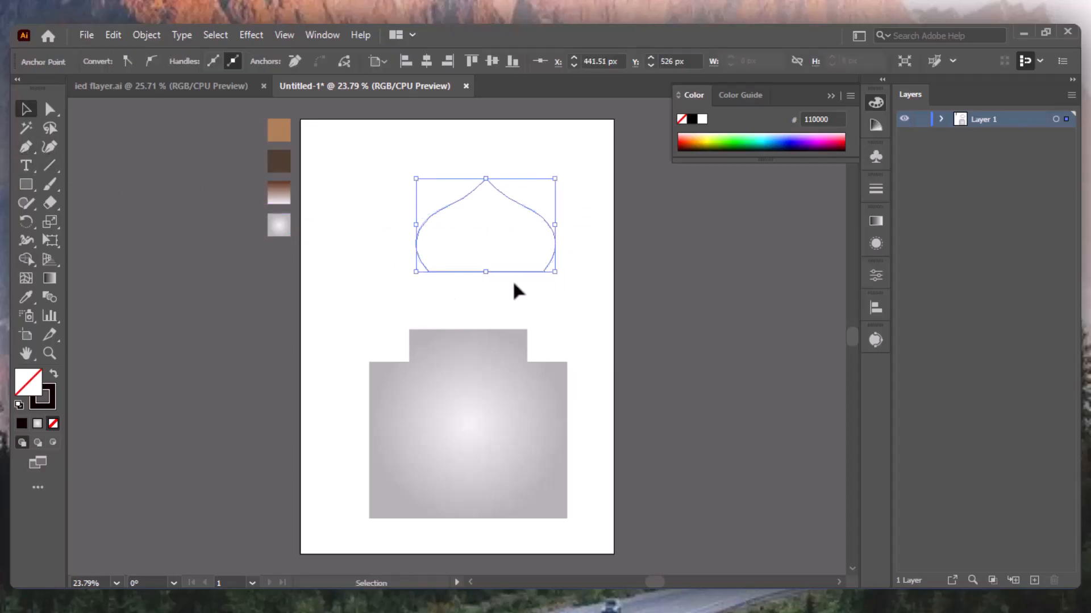
{"action": "left_click", "coordinate": [578, 216]}
- Scale the dome down to about the upper block's width, center it over the base, and nudge it down to overlap the block
{"action": "left_click_drag", "start_coordinate": [575, 208], "coordinate": [527, 280]}
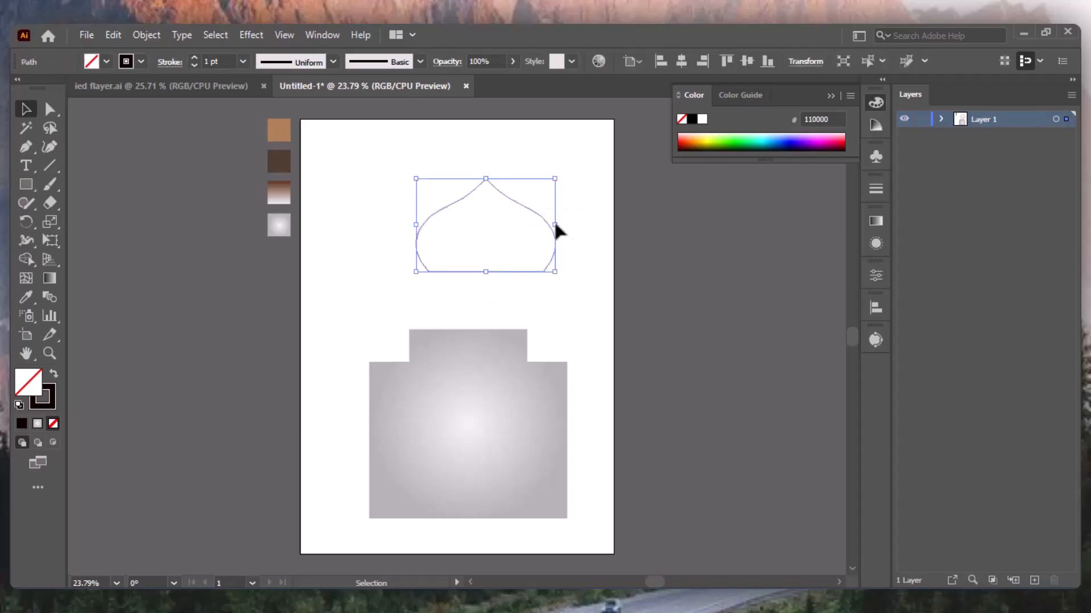
{"action": "left_click_drag", "start_coordinate": [523, 211], "coordinate": [526, 284]}
{"action": "left_click", "coordinate": [598, 248]}
{"action": "left_click_drag", "start_coordinate": [586, 232], "coordinate": [520, 344]}
{"action": "left_click", "coordinate": [512, 272]}
{"action": "key", "text": "Down"}
{"action": "key", "text": "Down"}
{"action": "key", "text": "Down"}
{"action": "key", "text": "Down"}
{"action": "key", "text": "Down"}
{"action": "key", "text": "Down"}
{"action": "key", "text": "Down"}
{"action": "key", "text": "Down"}
{"action": "key", "text": "Down"}
{"action": "key", "text": "Down"}
- Unite the dome and the base into a single silhouette
{"action": "left_click", "coordinate": [575, 272]}
{"action": "left_click_drag", "start_coordinate": [577, 238], "coordinate": [452, 451]}
{"action": "left_click", "coordinate": [875, 275]}
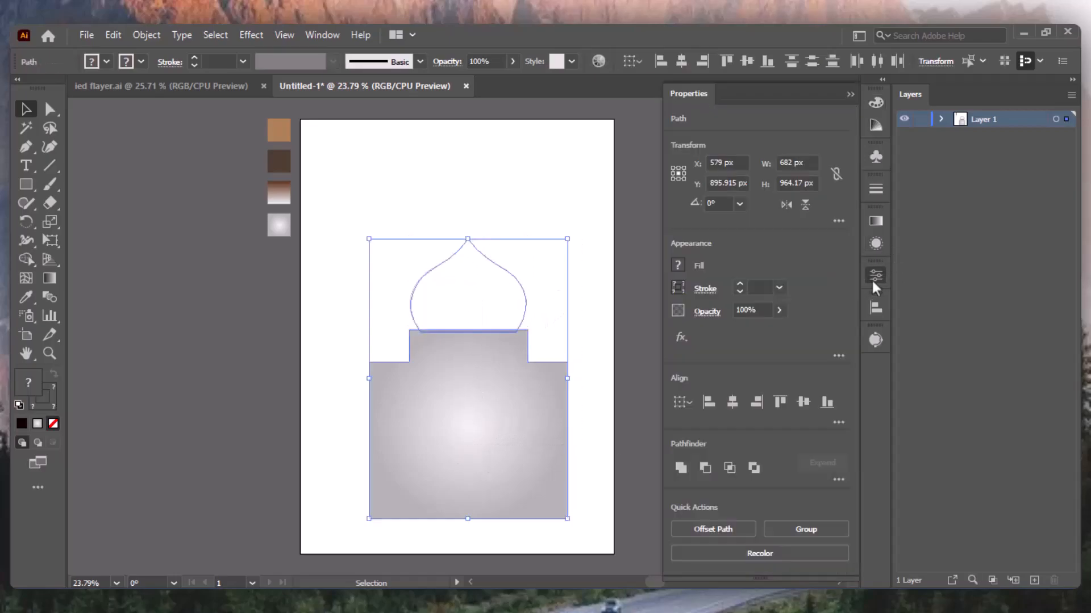
{"action": "left_click", "coordinate": [681, 468]}
{"action": "left_click", "coordinate": [657, 266]}
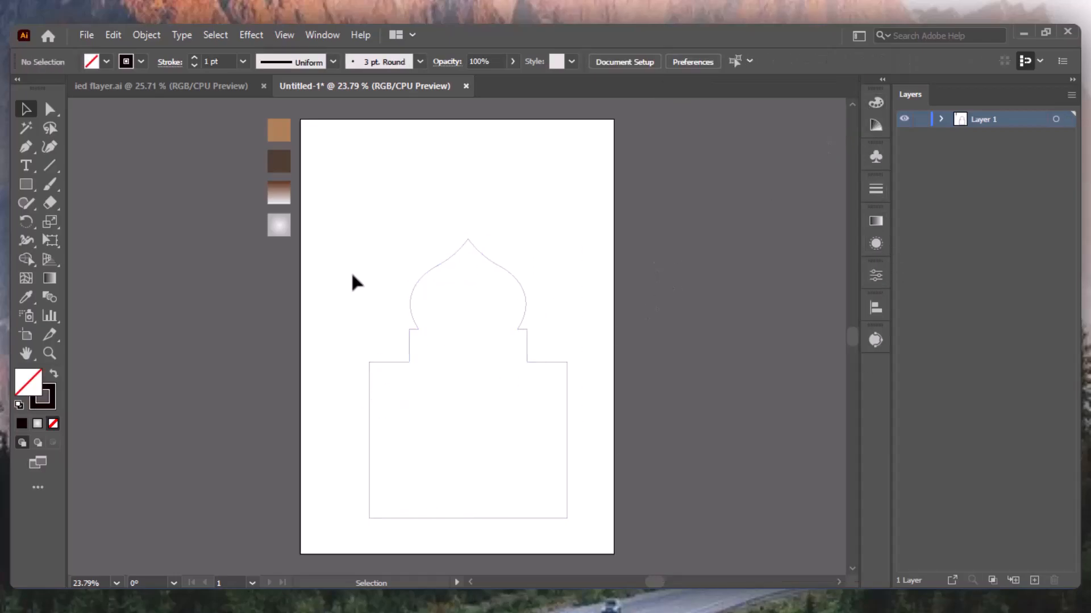
- Round the two outer upper corners of the wide base block to a radius of about 90 px
{"action": "left_click", "coordinate": [49, 109]}
{"action": "left_click", "coordinate": [369, 361]}
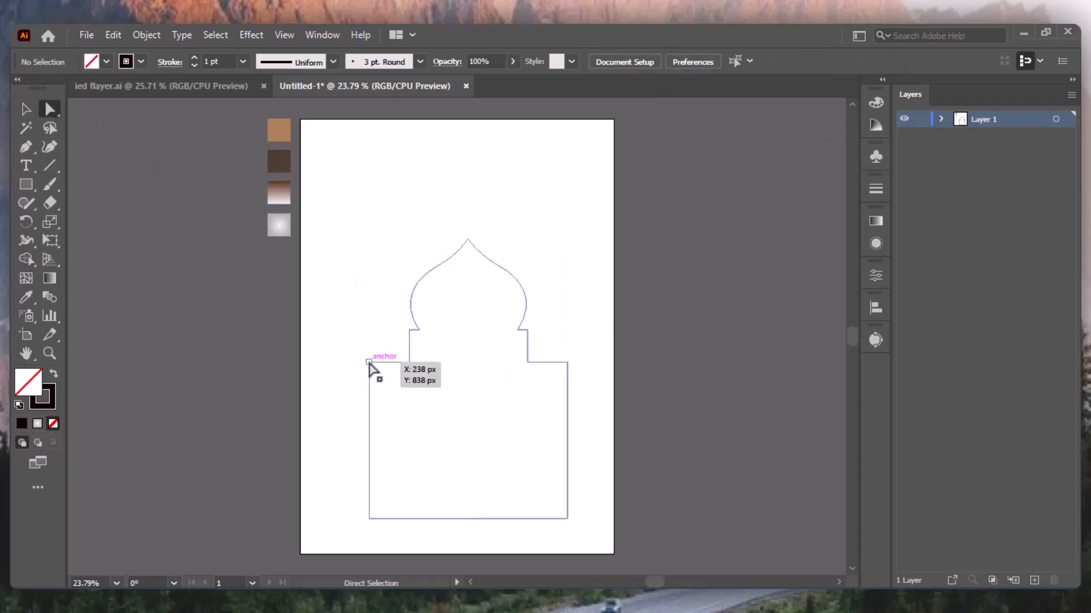
{"action": "left_click", "coordinate": [567, 361], "text": "shift"}
{"action": "left_click_drag", "start_coordinate": [380, 373], "coordinate": [398, 389]}
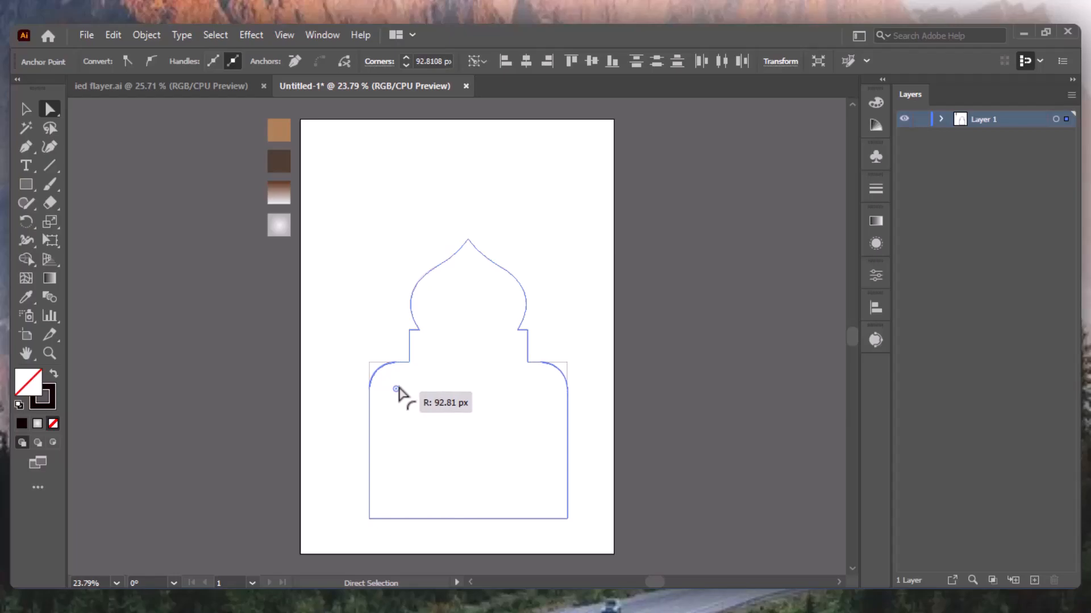
{"action": "left_click", "coordinate": [421, 61]}
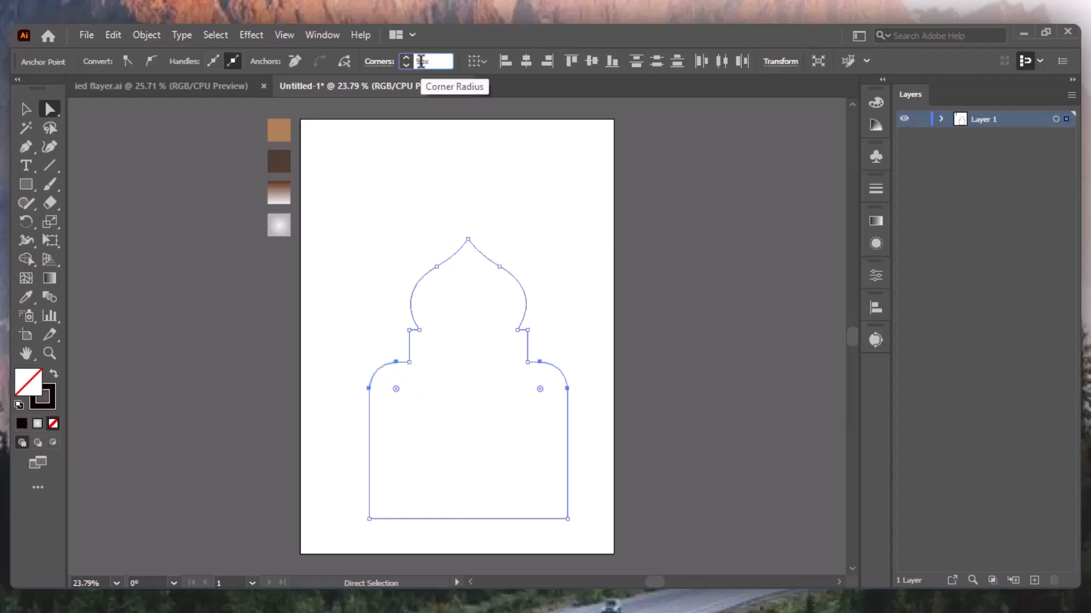
{"action": "key", "text": "v"}
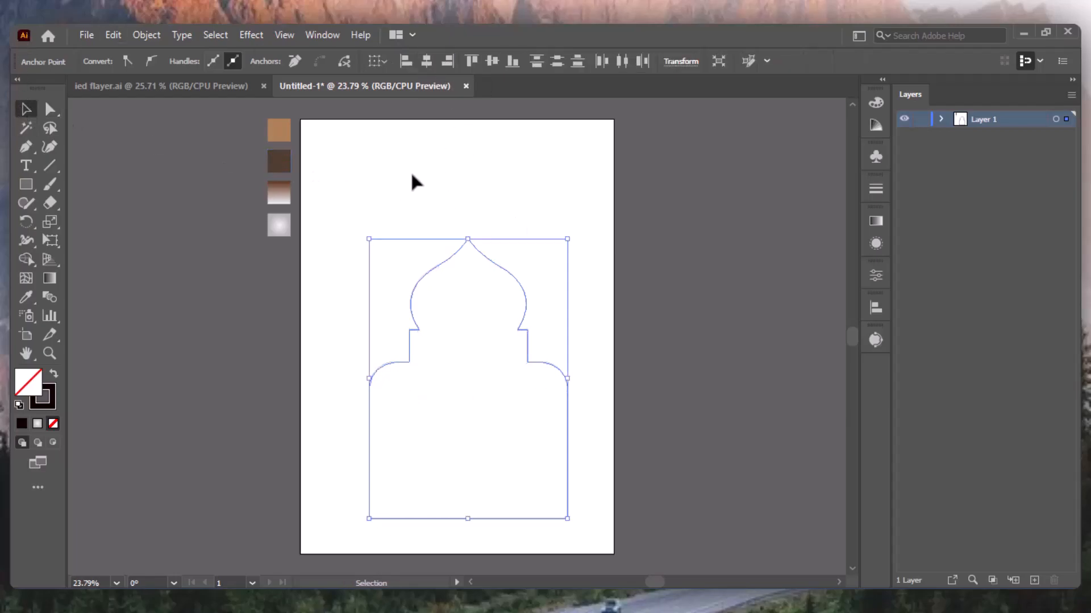
{"action": "left_click", "coordinate": [413, 184]}
- Move the mosque silhouette up toward the upper middle of the artboard
{"action": "left_click", "coordinate": [567, 378]}
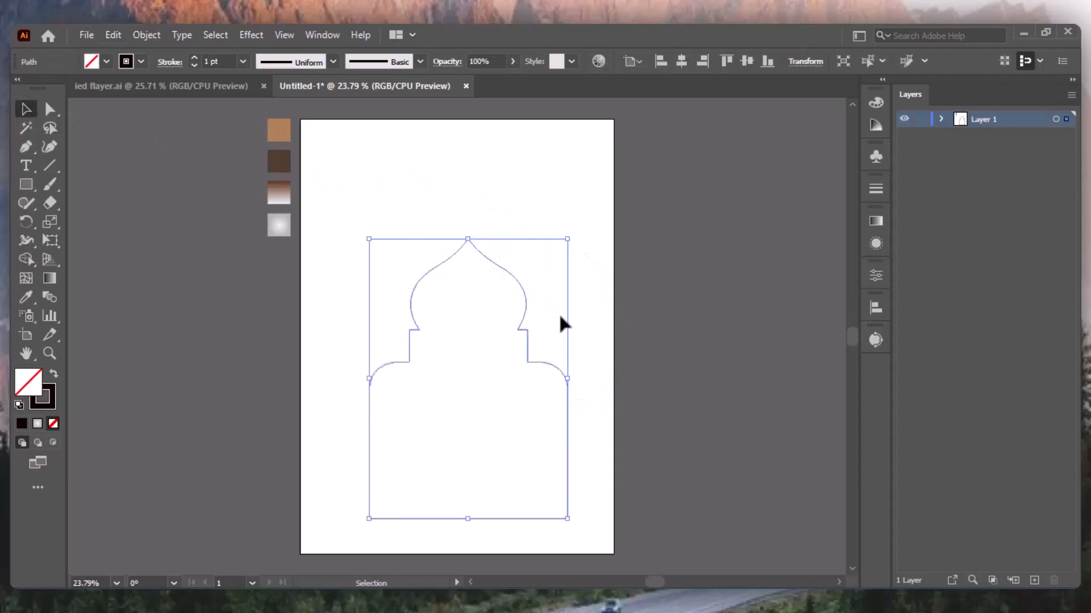
{"action": "left_click_drag", "start_coordinate": [479, 276], "coordinate": [469, 176]}
{"action": "left_click", "coordinate": [575, 197]}
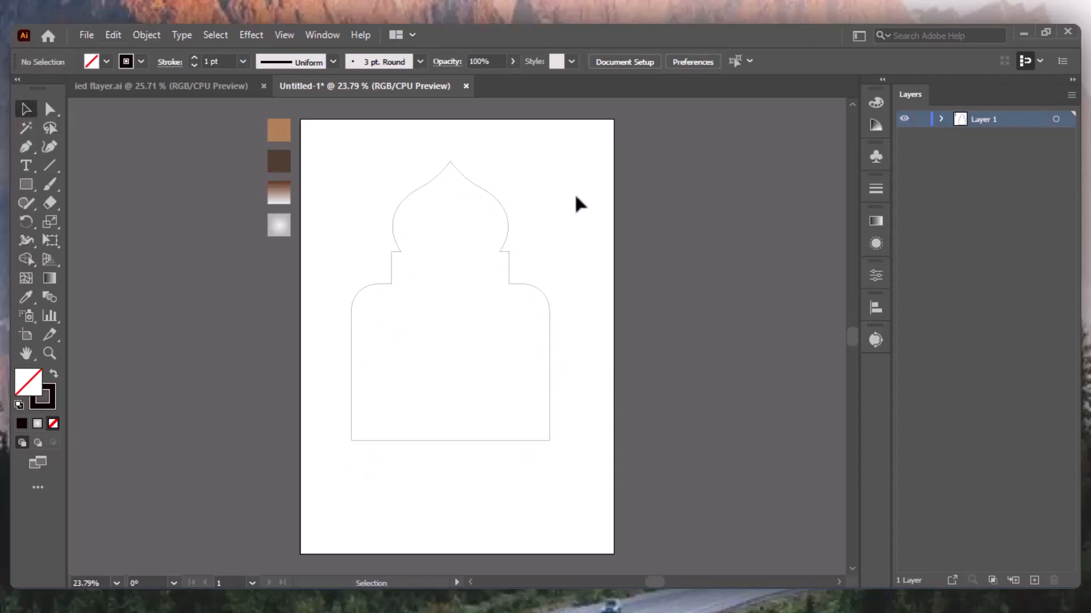
- Cut the silhouette at its two bottom corners with the Scissors tool and delete the bottom edge
{"action": "left_click", "coordinate": [541, 295]}
{"action": "left_click", "coordinate": [55, 183]}
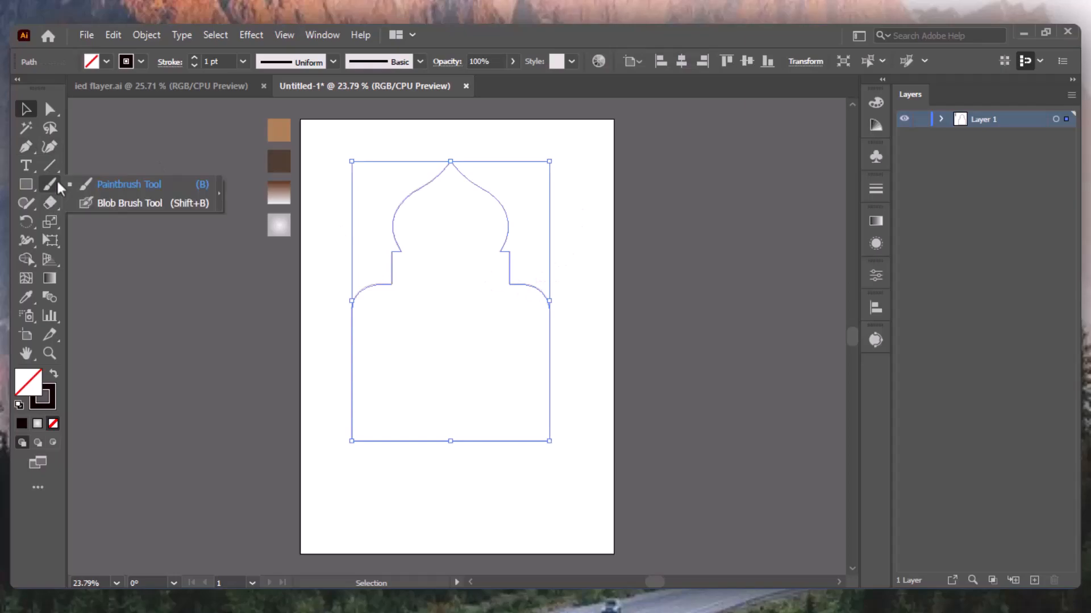
{"action": "left_click", "coordinate": [57, 163]}
{"action": "left_click", "coordinate": [53, 209]}
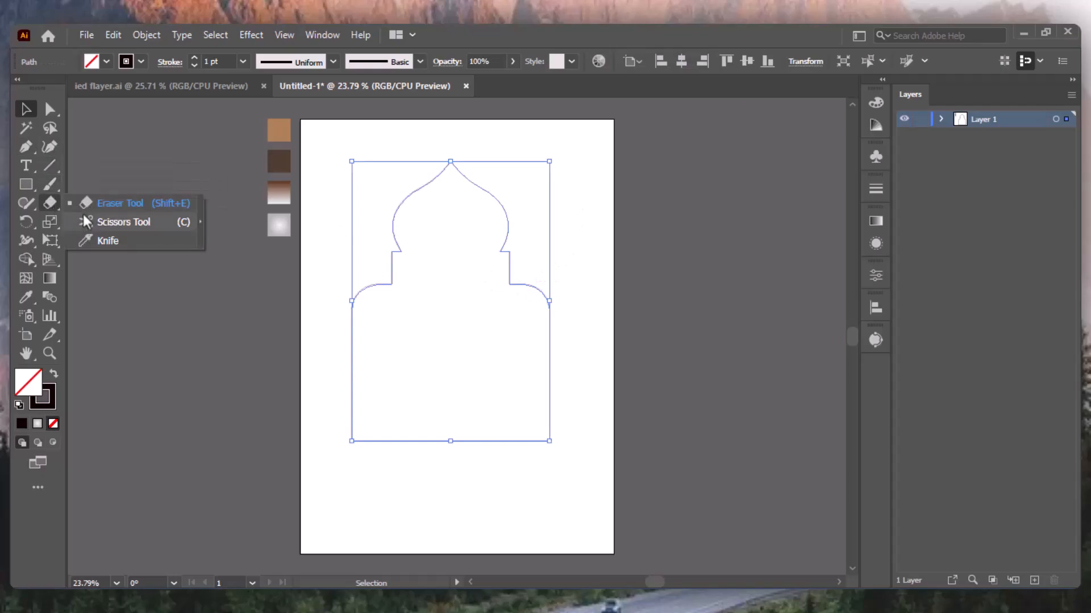
{"action": "left_click", "coordinate": [114, 222]}
{"action": "left_click", "coordinate": [352, 440]}
{"action": "left_click", "coordinate": [549, 440]}
{"action": "key", "text": "v"}
{"action": "left_click", "coordinate": [465, 452]}
{"action": "left_click", "coordinate": [463, 441]}
{"action": "key", "text": "Delete"}
- Set the open outline's stroke weight to 6 pt and apply the elliptical tapered width profile
{"action": "left_click", "coordinate": [508, 226]}
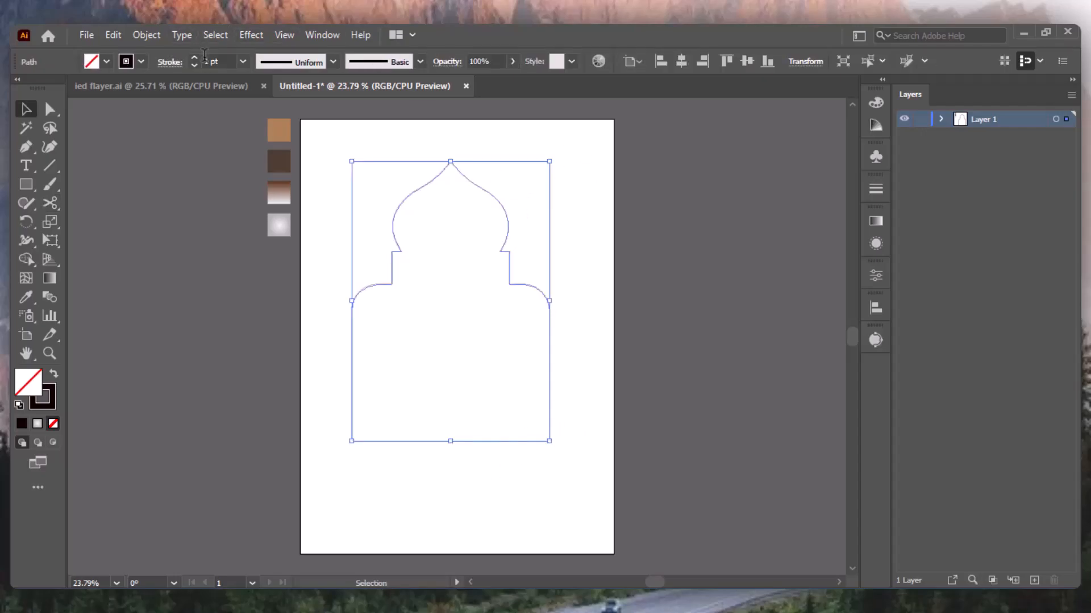
{"action": "left_click", "coordinate": [195, 58]}
{"action": "left_click", "coordinate": [195, 58]}
{"action": "left_click", "coordinate": [195, 58]}
{"action": "left_click", "coordinate": [195, 58]}
{"action": "left_click", "coordinate": [195, 58]}
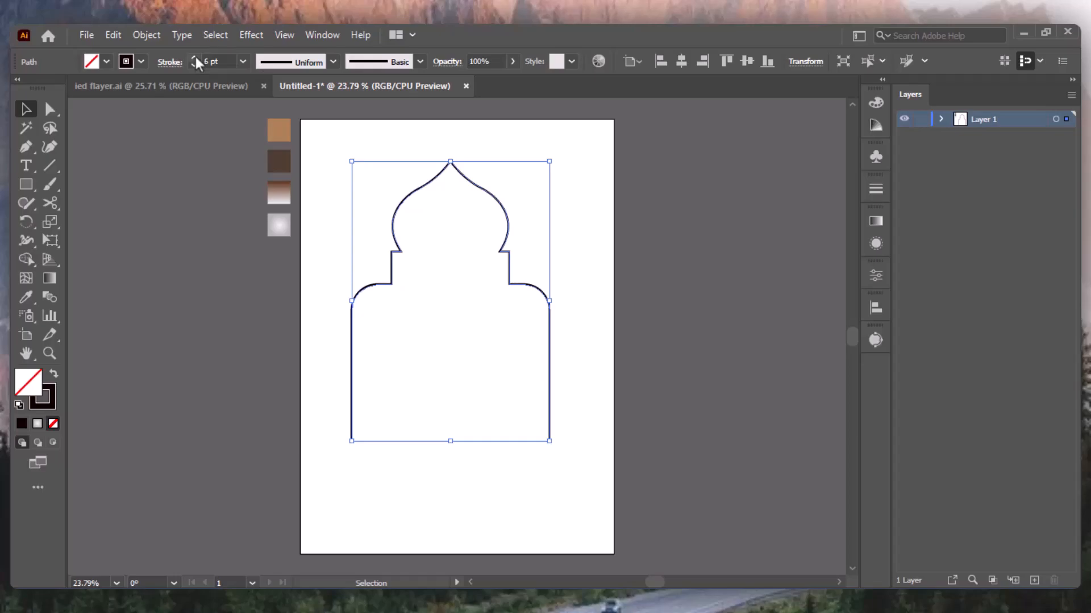
{"action": "left_click", "coordinate": [332, 62]}
{"action": "left_click", "coordinate": [307, 114]}
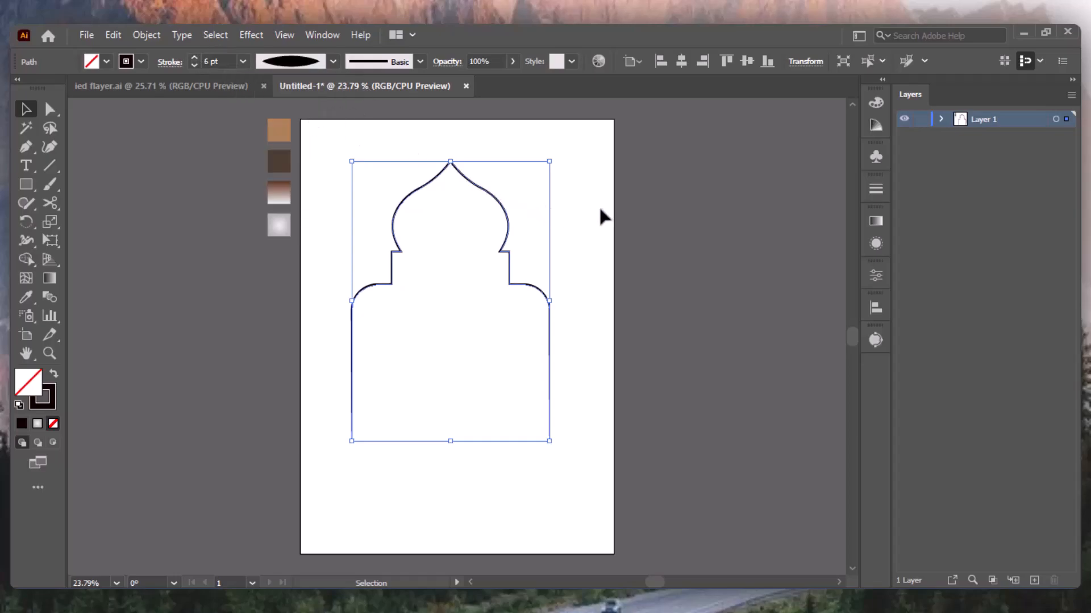
{"action": "left_click", "coordinate": [599, 211]}
- Sample the brown-to-white gradient swatch onto the mosque outline with the Eyedropper
{"action": "left_click", "coordinate": [503, 209]}
{"action": "left_click", "coordinate": [235, 331]}
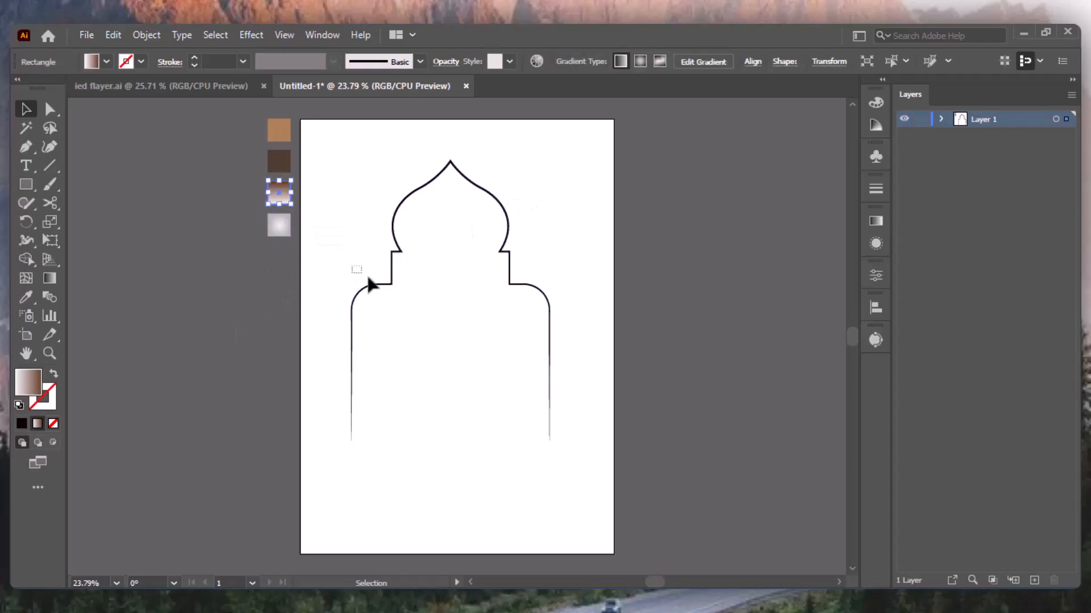
{"action": "left_click", "coordinate": [355, 290]}
{"action": "key", "text": "i"}
{"action": "left_click", "coordinate": [279, 193]}
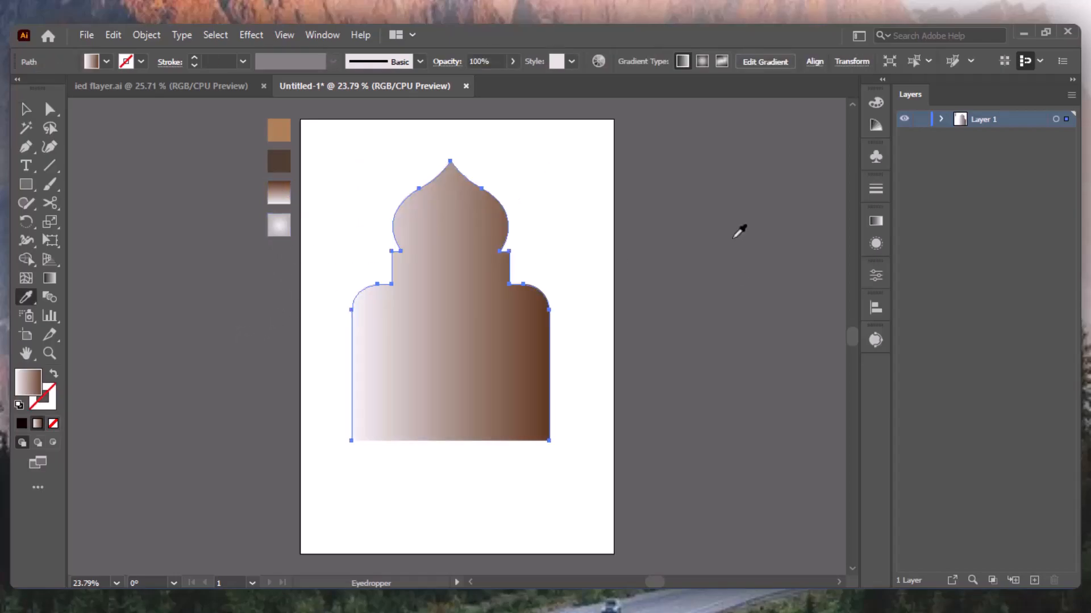
- Swap the gradient from the outline's fill to its stroke and set the stroke weight to 6 pt
{"action": "left_click", "coordinate": [53, 373]}
{"action": "left_click", "coordinate": [218, 59]}
{"action": "type", "text": "6pt"}
{"action": "key", "text": "Return"}
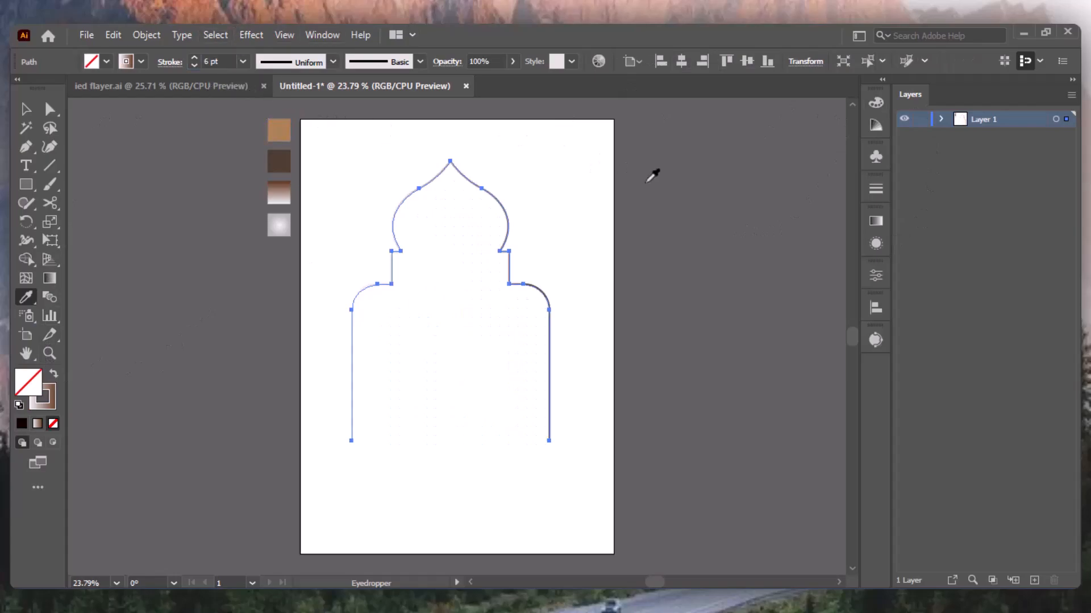
- Rotate the outline's stroke gradient to run vertically, with brown at the top fading toward the bottom
{"action": "key", "text": "g"}
{"action": "left_click", "coordinate": [875, 221]}
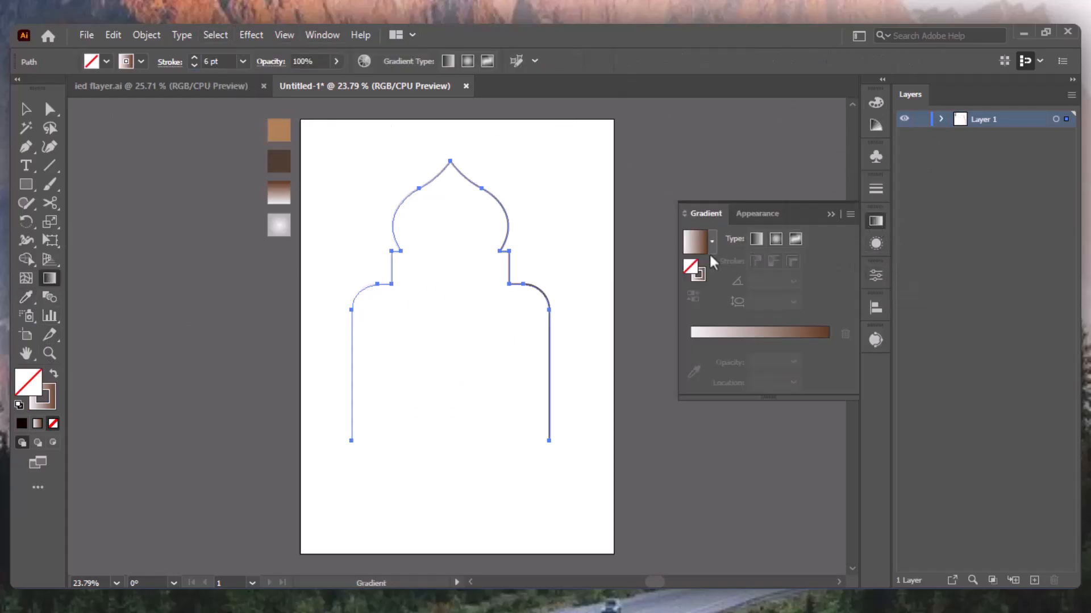
{"action": "left_click", "coordinate": [38, 408]}
{"action": "left_click", "coordinate": [876, 224]}
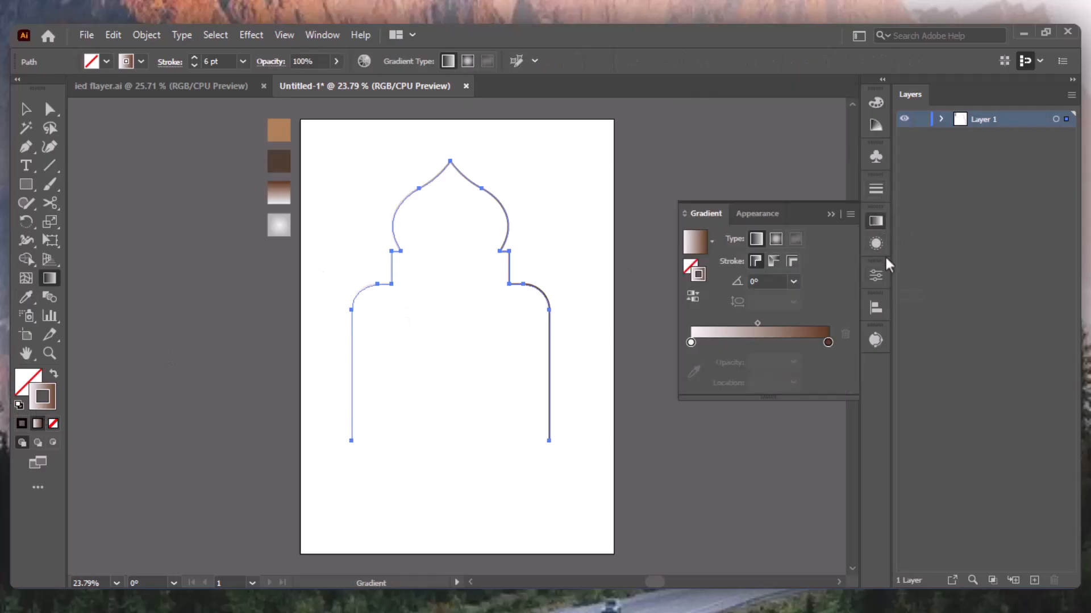
{"action": "left_click", "coordinate": [793, 281]}
{"action": "left_click", "coordinate": [808, 371]}
{"action": "left_click", "coordinate": [746, 258]}
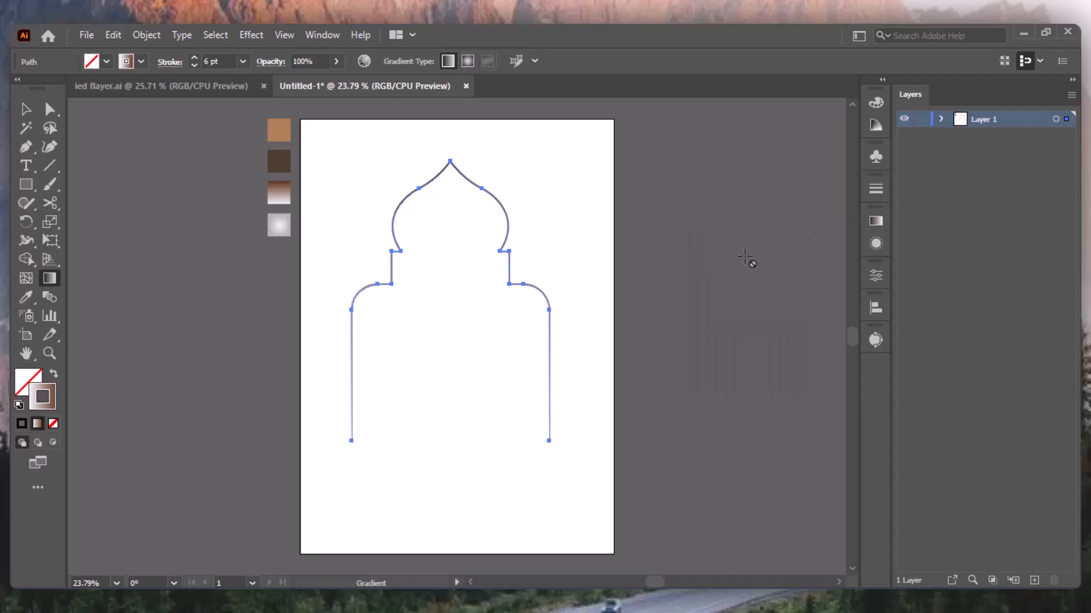
- Widen the mosque outline symmetrically about its centre, keeping its height
{"action": "key", "text": "v"}
{"action": "left_click", "coordinate": [744, 260]}
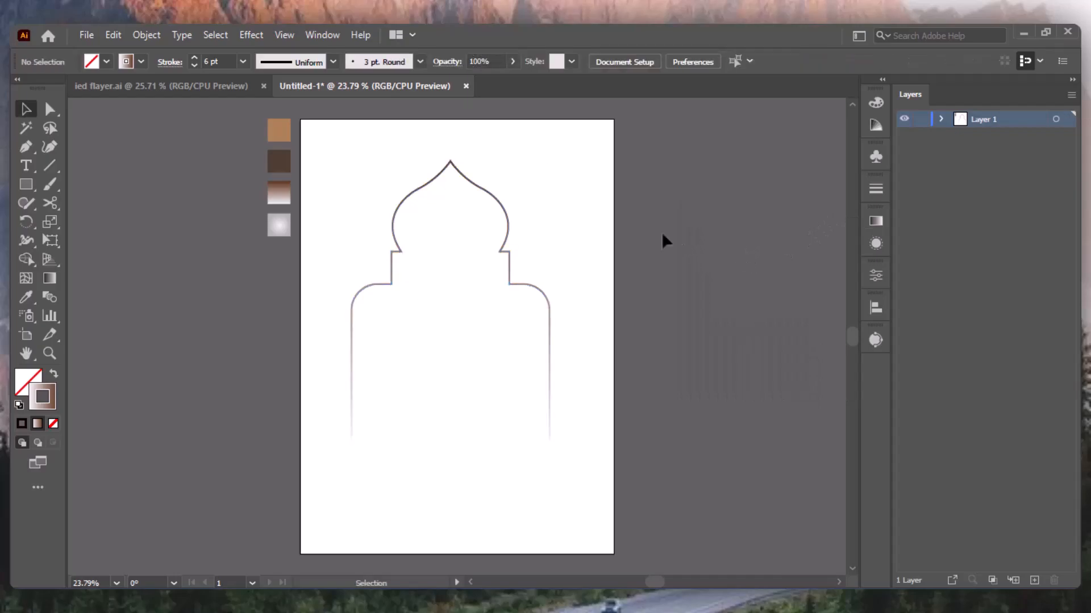
{"action": "left_click", "coordinate": [547, 295]}
{"action": "left_click_drag", "start_coordinate": [550, 301], "coordinate": [563, 299]}
{"action": "left_click", "coordinate": [748, 245]}
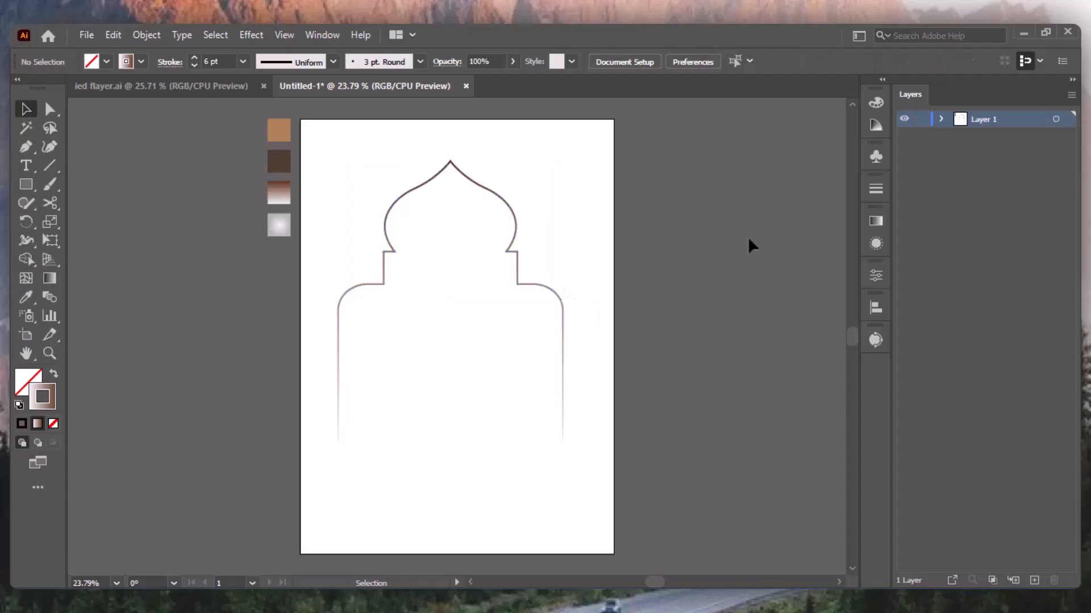
- Centre the mosque outline horizontally on the artboard
{"action": "left_click", "coordinate": [516, 223]}
{"action": "left_click", "coordinate": [876, 307]}
{"action": "left_click", "coordinate": [713, 342]}
{"action": "left_click", "coordinate": [718, 157]}
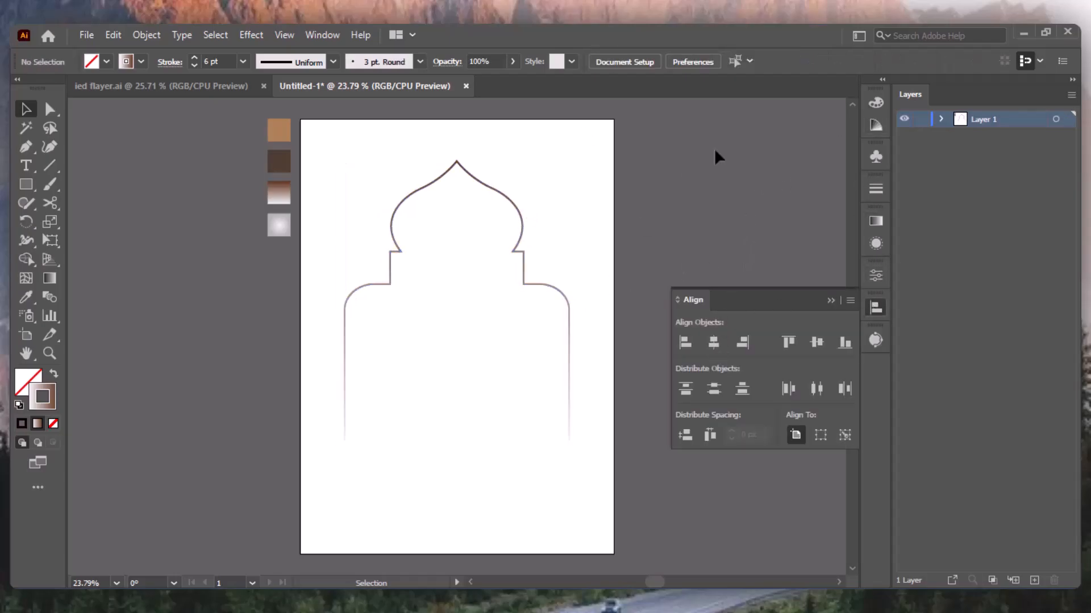
{"action": "left_click", "coordinate": [830, 299]}
- Place the black mosque silhouette image from the Desktop ai folder and move it into the lower part of the frame outline
{"action": "key", "text": "alt+Tab"}
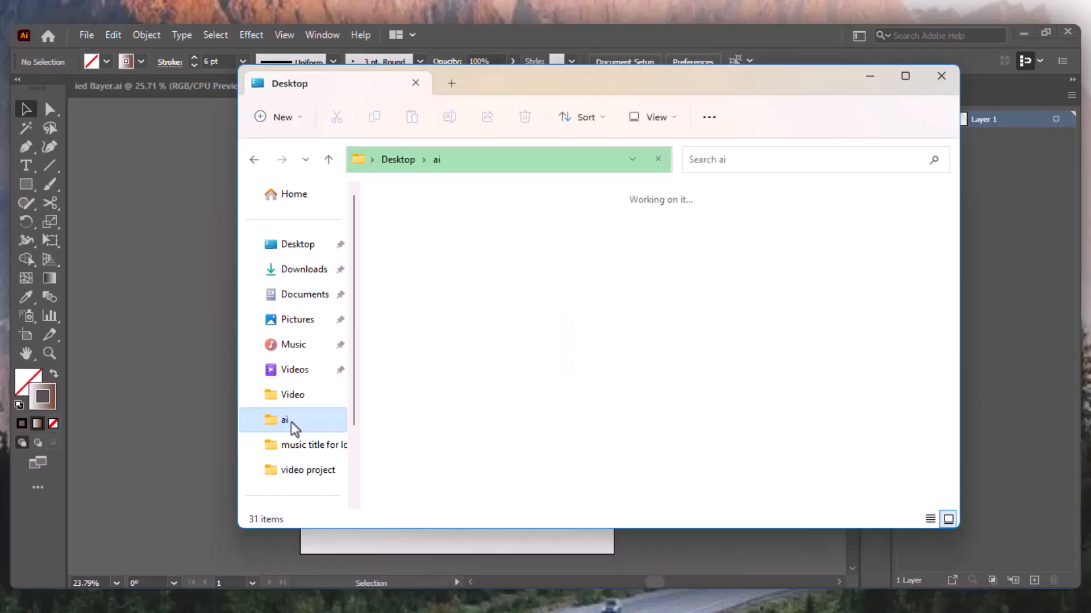
{"action": "double_click", "coordinate": [511, 241]}
{"action": "left_click", "coordinate": [328, 159]}
{"action": "left_click_drag", "start_coordinate": [700, 241], "coordinate": [139, 307]}
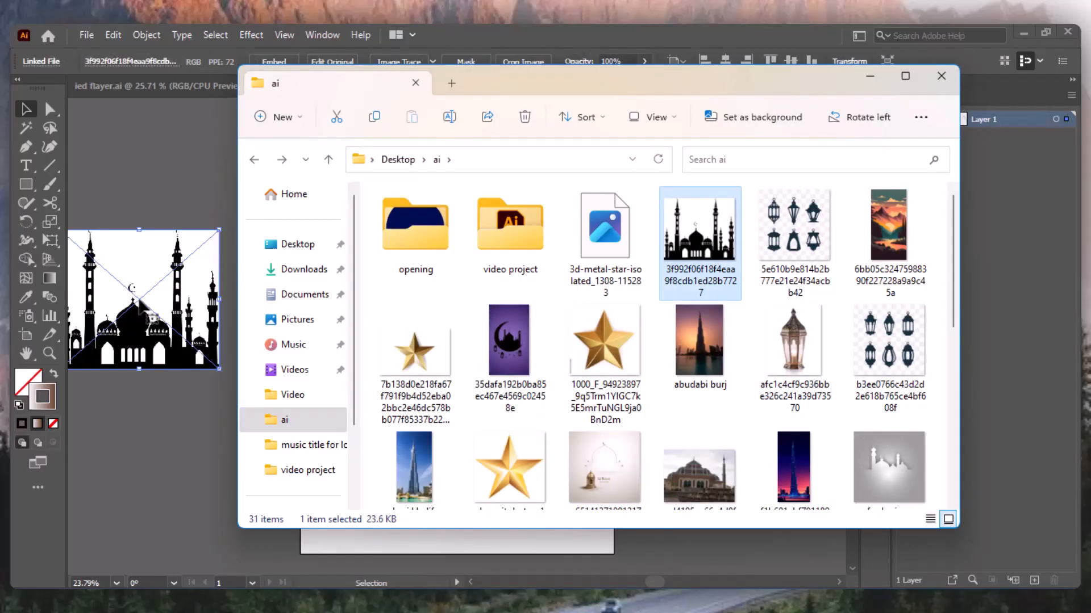
{"action": "left_click", "coordinate": [870, 76]}
{"action": "left_click_drag", "start_coordinate": [183, 347], "coordinate": [511, 417]}
- Trace the placed mosque image with the Silhouettes preset and expand the result into vector paths
{"action": "left_click", "coordinate": [432, 61]}
{"action": "left_click", "coordinate": [474, 251]}
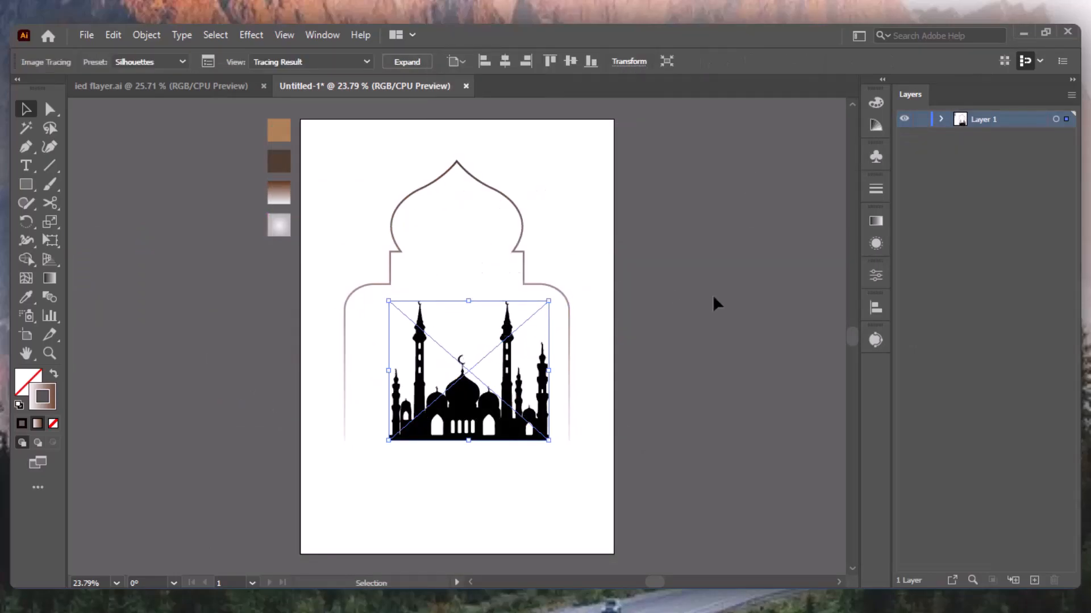
{"action": "left_click", "coordinate": [409, 62]}
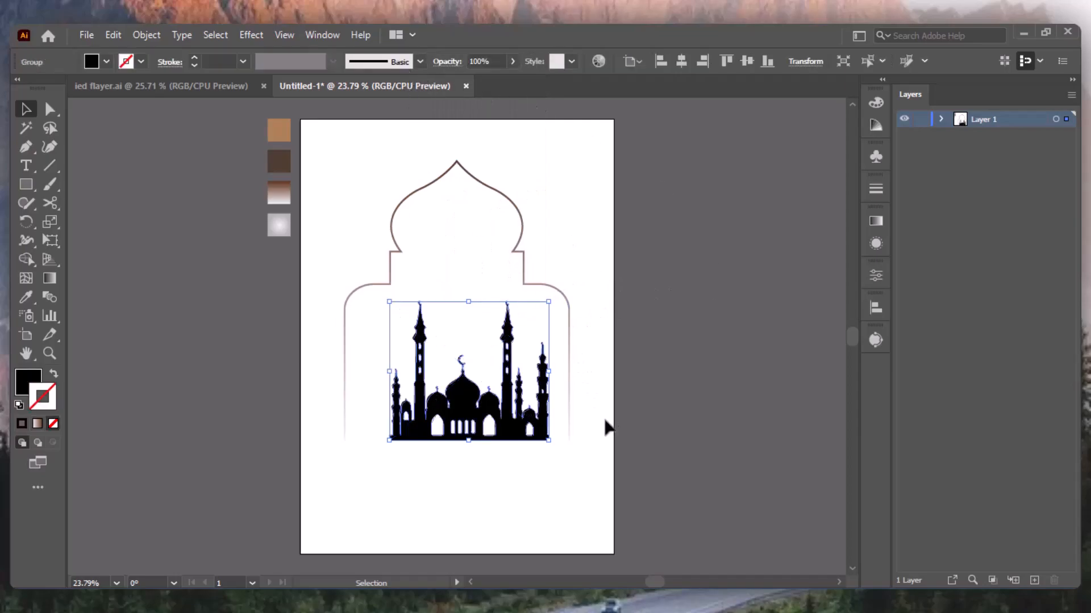
- Stretch the mosque silhouette to about 691 px wide and shift it slightly inside the frame
{"action": "left_click_drag", "start_coordinate": [551, 373], "coordinate": [570, 378]}
{"action": "left_click_drag", "start_coordinate": [473, 420], "coordinate": [467, 420]}
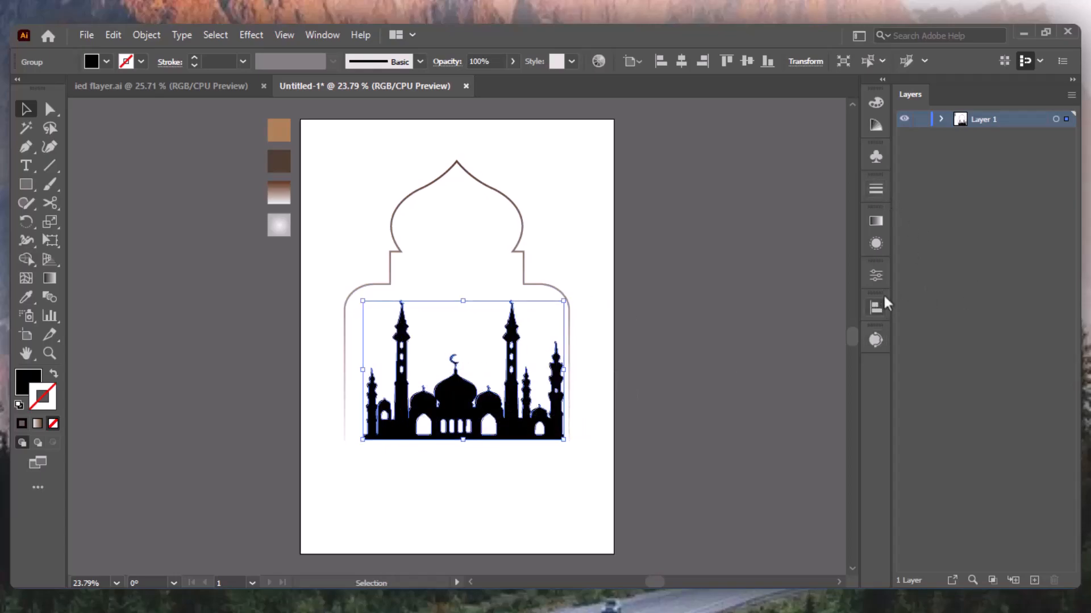
{"action": "left_click", "coordinate": [876, 275]}
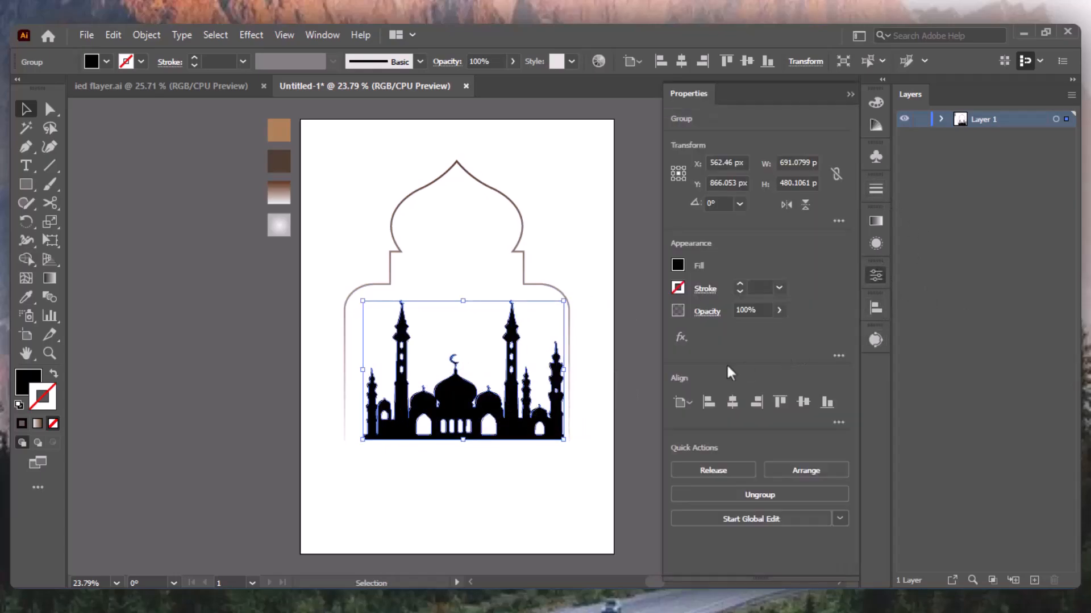
{"action": "left_click", "coordinate": [648, 328]}
{"action": "left_click", "coordinate": [851, 95]}
- Fill the silhouette's window and arch openings with the Shape Builder so the mosque becomes one solid shape
{"action": "key", "text": "a"}
{"action": "left_click_drag", "start_coordinate": [564, 446], "coordinate": [354, 289]}
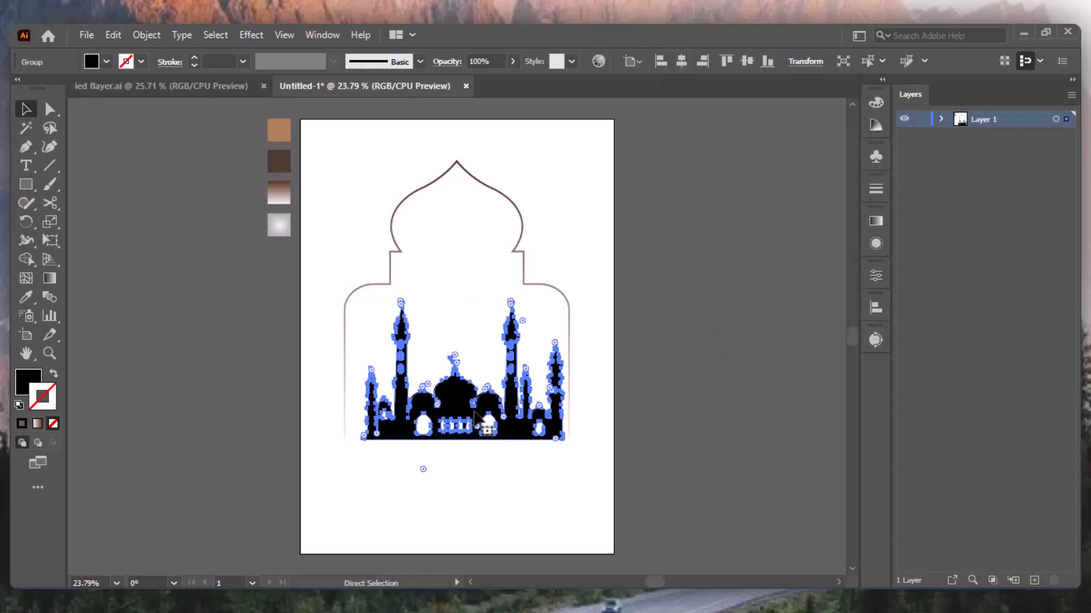
{"action": "scroll", "coordinate": [476, 420], "scroll_direction": "up", "scroll_amount": 3}
{"action": "key", "text": "v"}
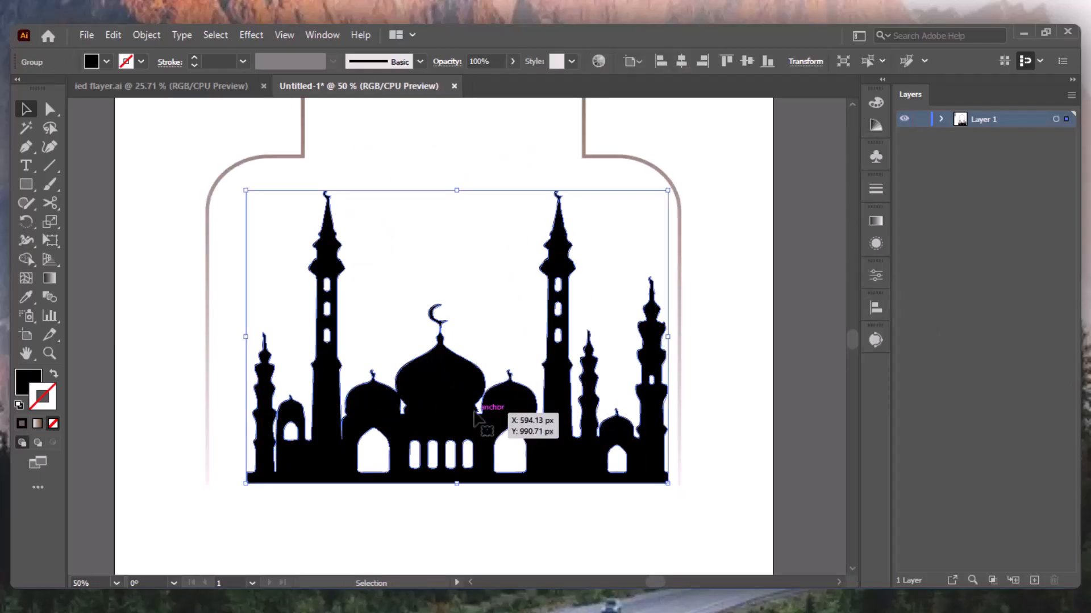
{"action": "left_click", "coordinate": [26, 259]}
{"action": "mouse_move", "coordinate": [328, 330]}
{"action": "left_mouse_down"}
{"action": "mouse_move", "coordinate": [339, 372]}
{"action": "mouse_move", "coordinate": [296, 463]}
{"action": "mouse_move", "coordinate": [312, 480]}
{"action": "mouse_move", "coordinate": [458, 463]}
{"action": "mouse_move", "coordinate": [585, 472]}
{"action": "mouse_move", "coordinate": [619, 457]}
{"action": "left_mouse_up"}
{"action": "mouse_move", "coordinate": [557, 349]}
{"action": "left_mouse_down"}
{"action": "mouse_move", "coordinate": [568, 304]}
{"action": "mouse_move", "coordinate": [560, 279]}
{"action": "left_mouse_up"}
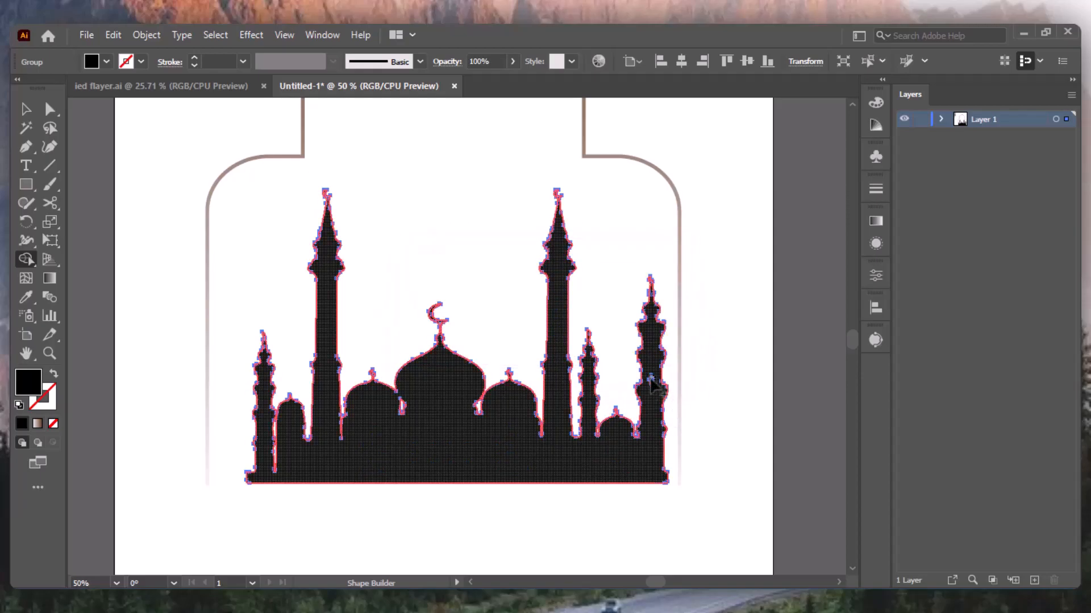
- Centre the solid mosque silhouette horizontally on the artboard
{"action": "key", "text": "v"}
{"action": "left_click", "coordinate": [742, 400]}
{"action": "left_click", "coordinate": [518, 462]}
{"action": "left_click", "coordinate": [681, 60]}
{"action": "left_click", "coordinate": [729, 262]}
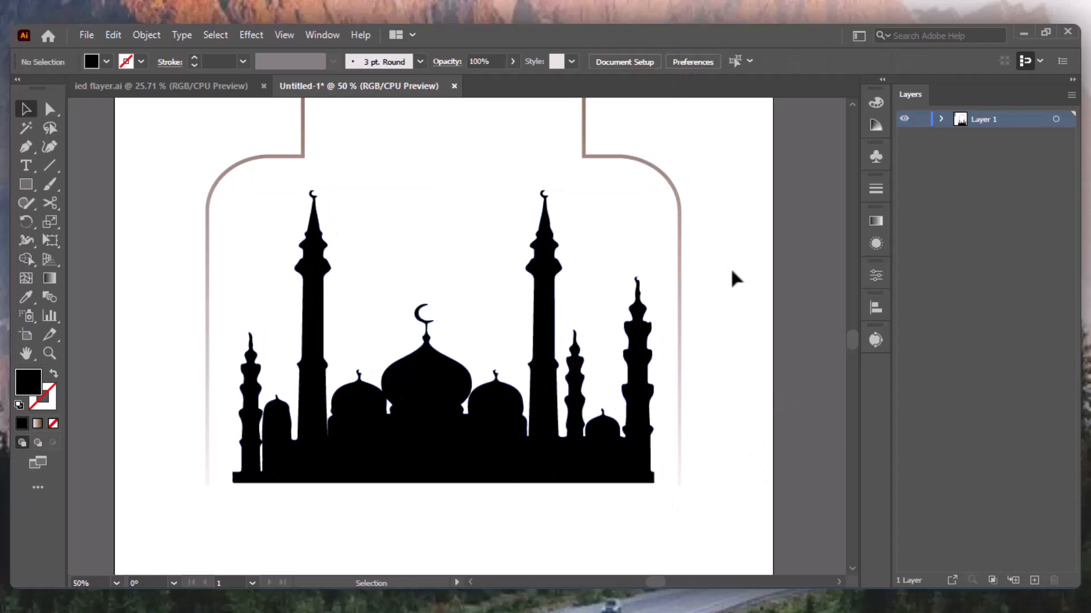
- Draw an artboard-sized rectangle behind the artwork, filled with the gray radial gradient swatch, and return to normal drawing mode
{"action": "key", "text": "ctrl+0"}
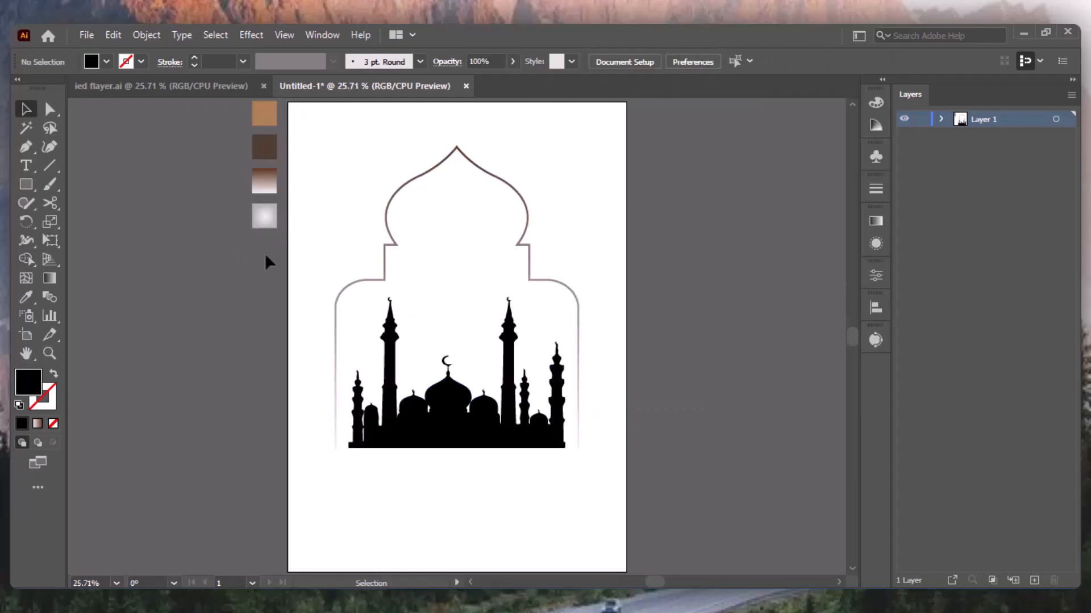
{"action": "left_click", "coordinate": [34, 442]}
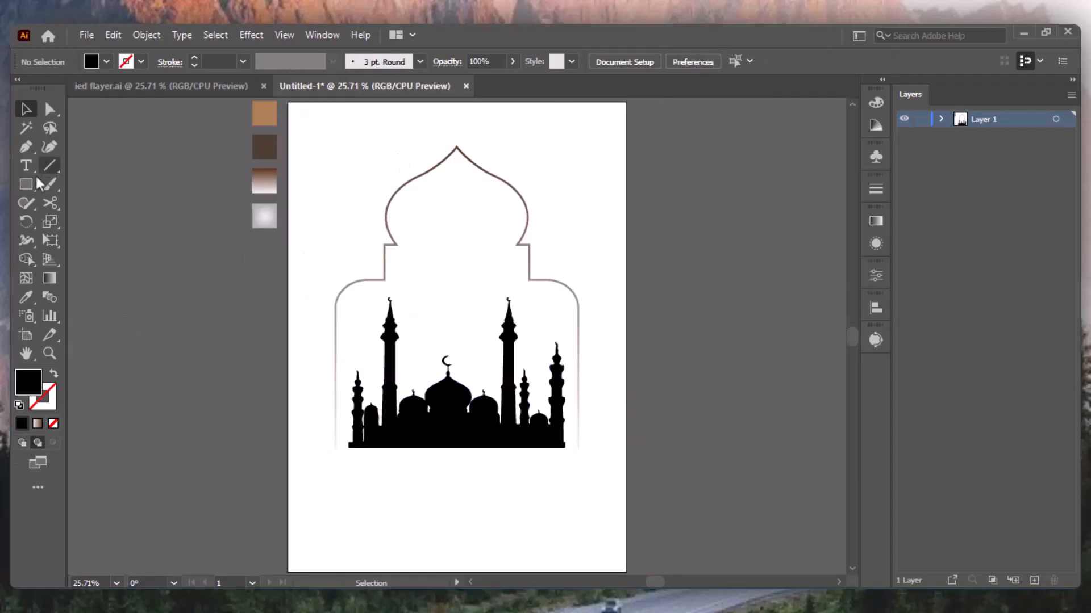
{"action": "left_click", "coordinate": [26, 183]}
{"action": "key", "text": "v"}
{"action": "left_click", "coordinate": [271, 217]}
{"action": "left_click", "coordinate": [29, 188]}
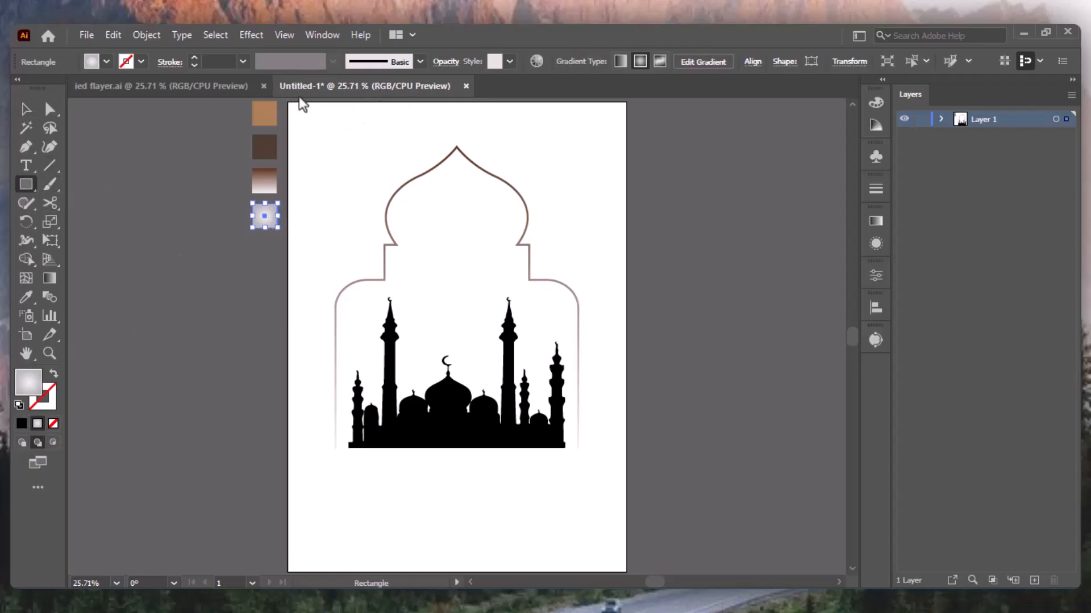
{"action": "left_click_drag", "start_coordinate": [289, 101], "coordinate": [626, 572]}
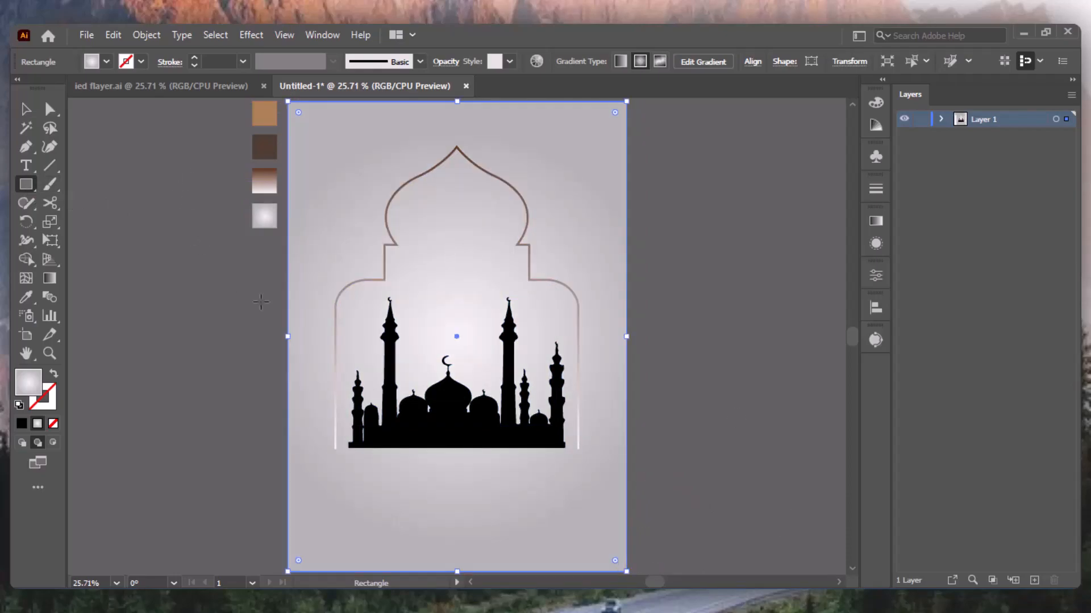
{"action": "key", "text": "v"}
{"action": "left_click", "coordinate": [689, 223]}
{"action": "left_click", "coordinate": [24, 443]}
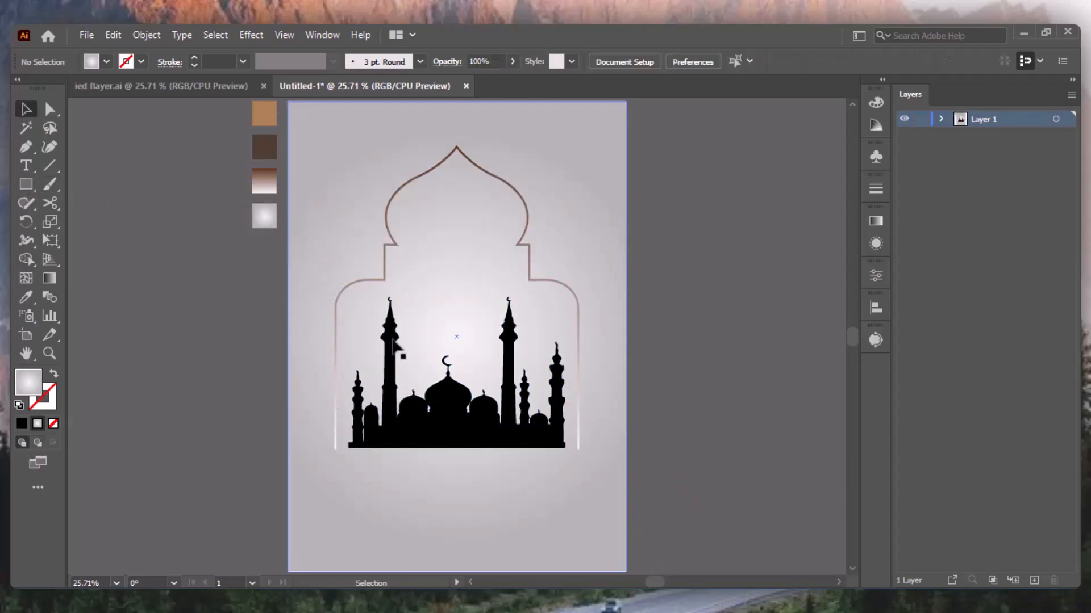
- Sample the background's gray radial gradient onto the mosque silhouette with the Eyedropper
{"action": "left_click", "coordinate": [486, 435]}
{"action": "key", "text": "i"}
{"action": "left_click", "coordinate": [582, 190]}
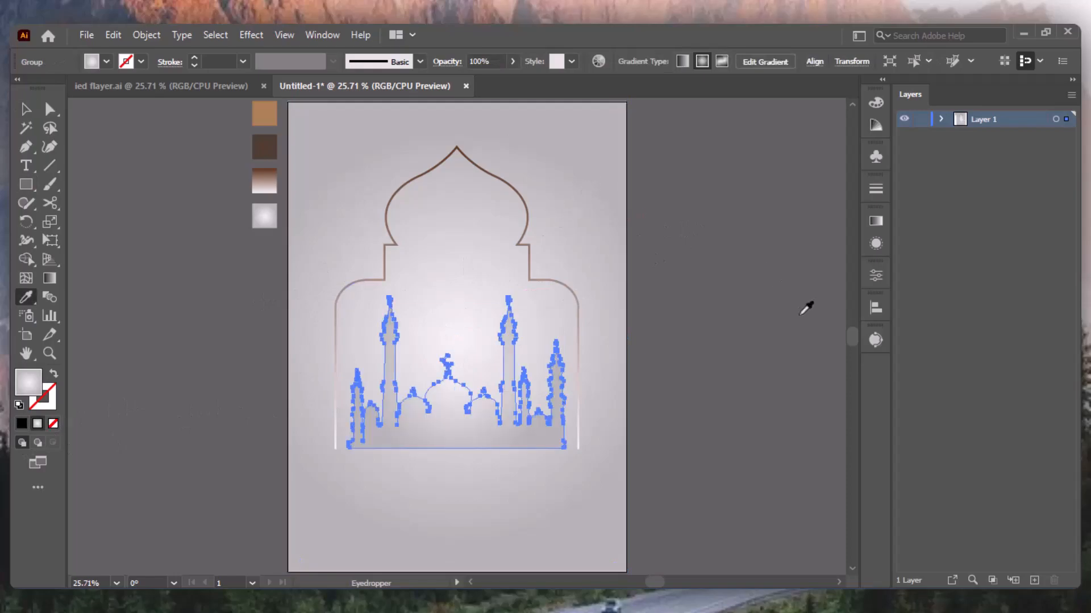
{"action": "key", "text": "v"}
{"action": "left_click", "coordinate": [750, 298]}
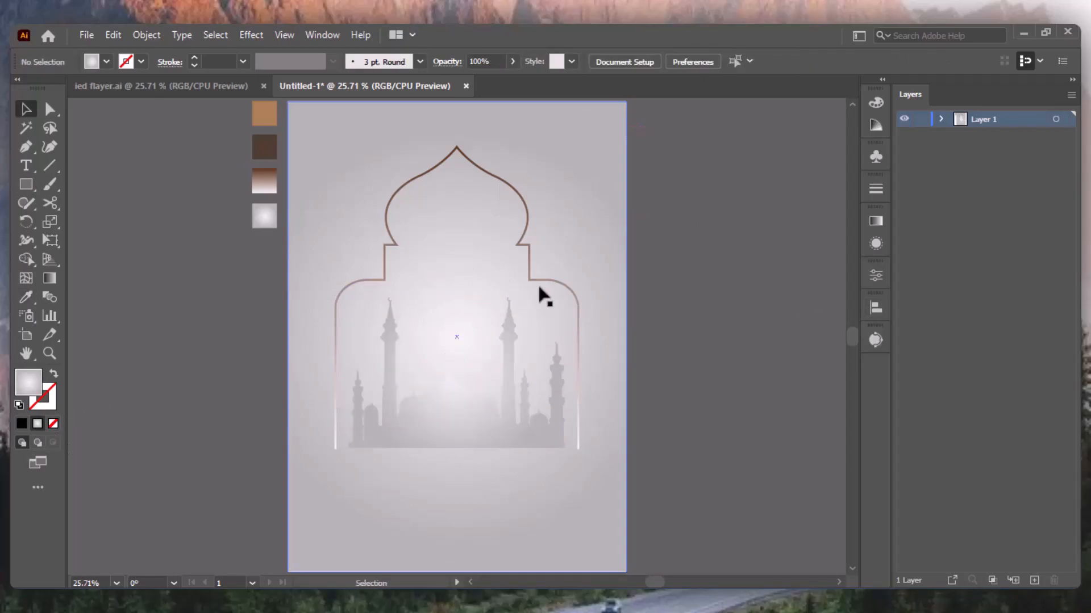
- Fill the small notch left of the silhouette's main dome with the Shape Builder and inspect the notch on its right
{"action": "left_click", "coordinate": [488, 417]}
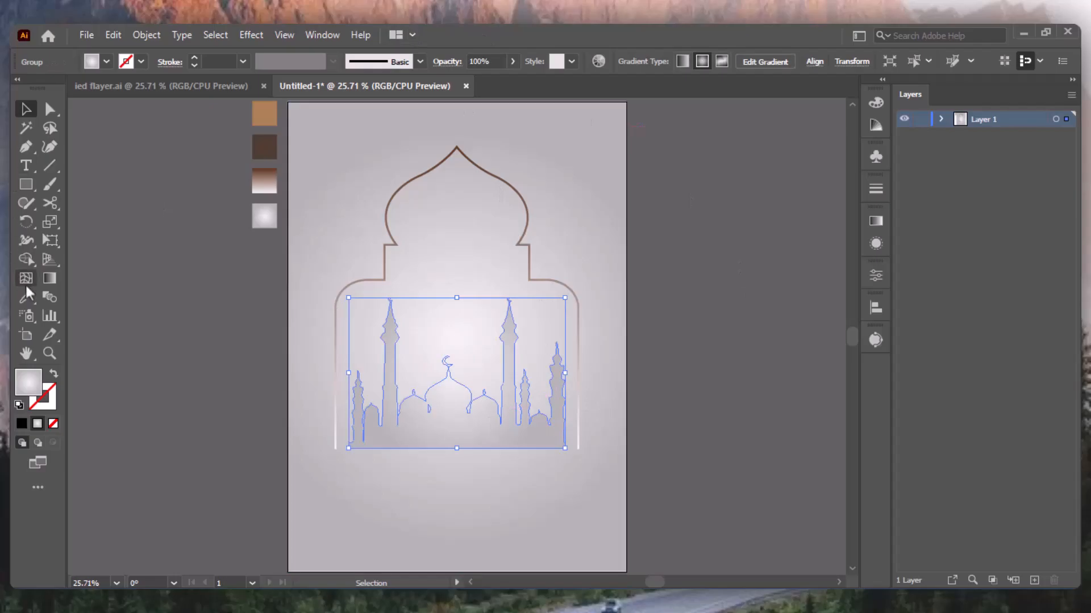
{"action": "left_click", "coordinate": [27, 259]}
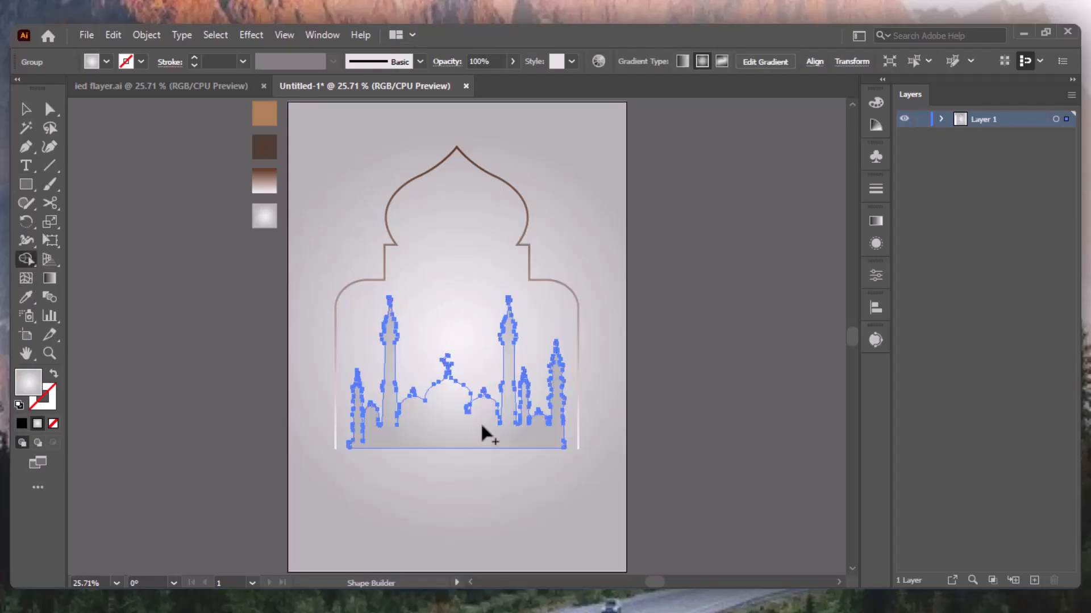
{"action": "key", "text": "z"}
{"action": "left_click_drag", "start_coordinate": [454, 388], "coordinate": [488, 424]}
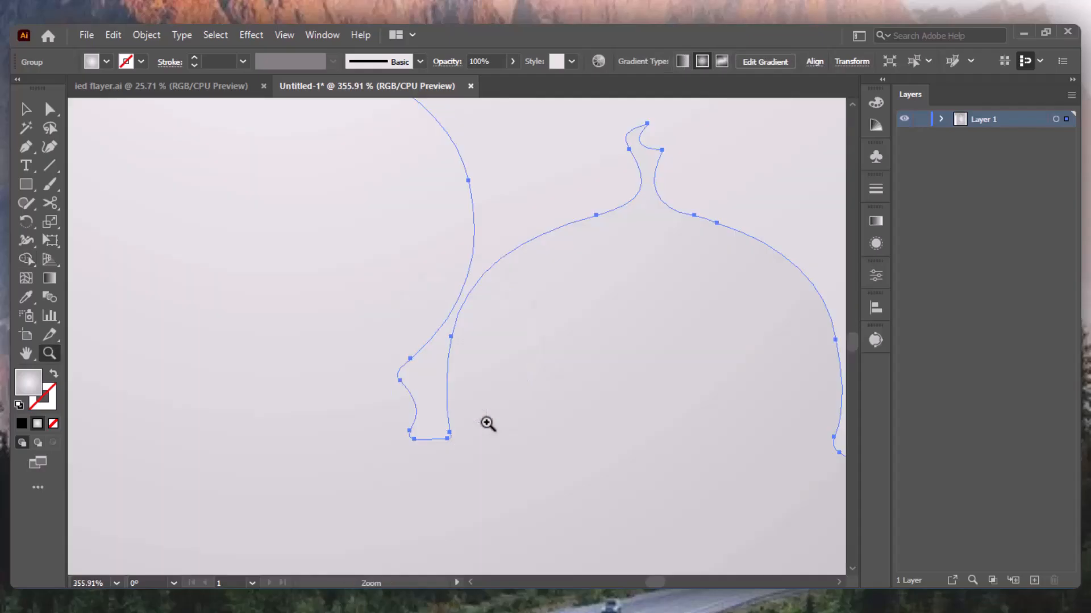
{"action": "key", "text": "ctrl+0"}
{"action": "key", "text": "v"}
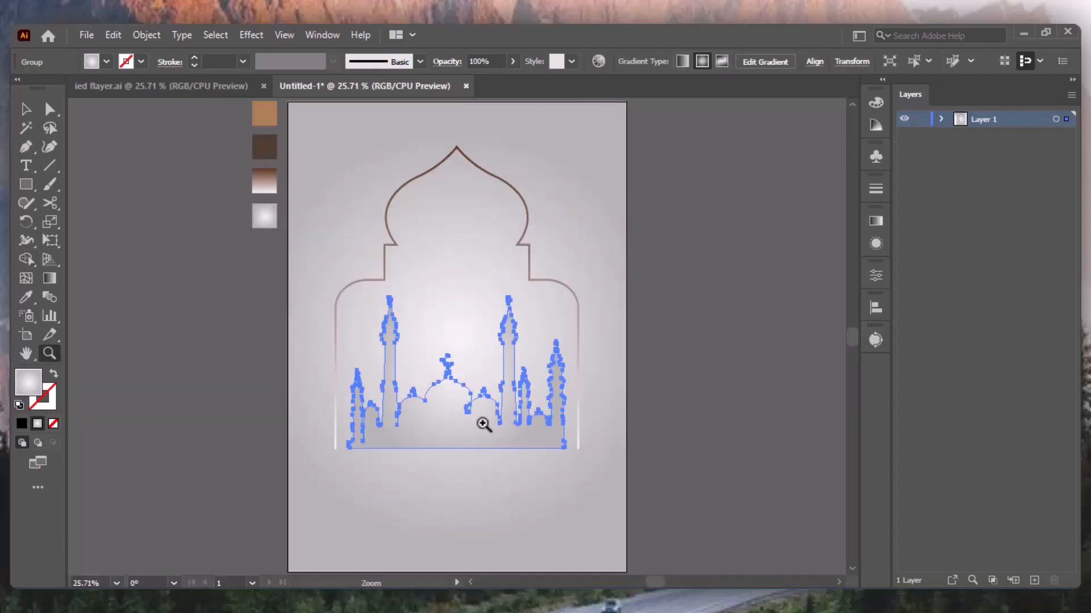
{"action": "left_click", "coordinate": [717, 328]}
- Add a Multiply drop shadow to the mosque silhouette with 15% opacity and a 0 px X offset
{"action": "left_click", "coordinate": [475, 414]}
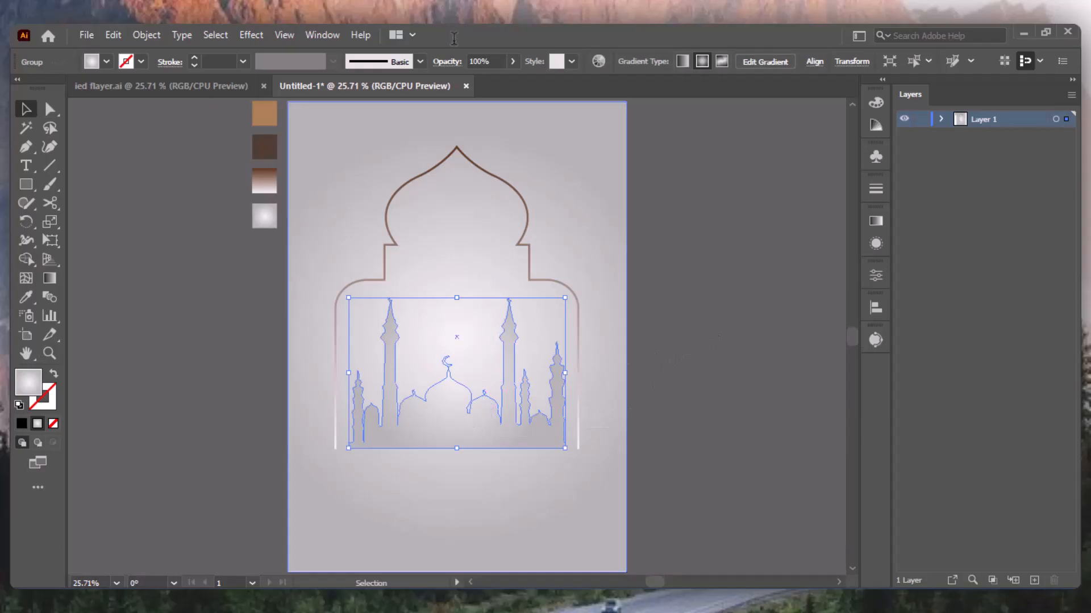
{"action": "left_click", "coordinate": [251, 34]}
{"action": "mouse_move", "coordinate": [272, 212]}
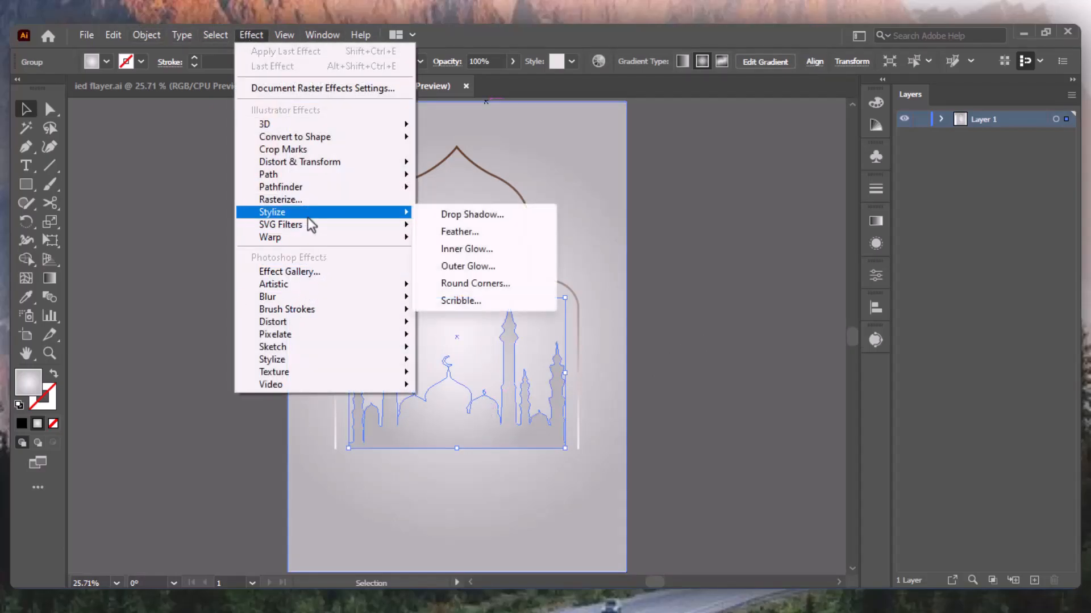
{"action": "left_click", "coordinate": [448, 215]}
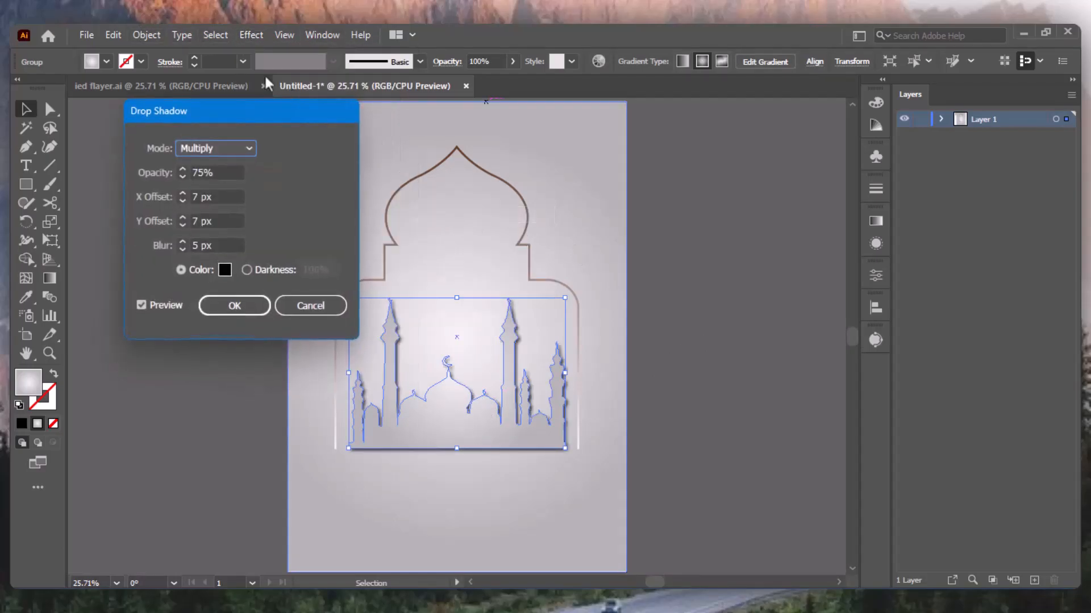
{"action": "double_click", "coordinate": [197, 170]}
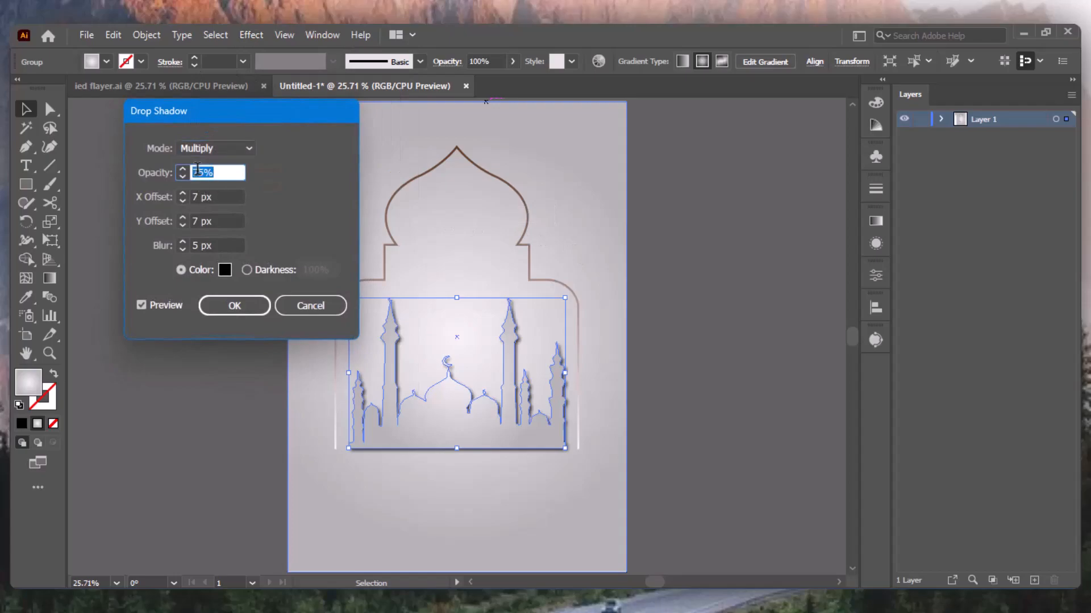
{"action": "type", "text": "15"}
{"action": "left_click", "coordinate": [194, 196]}
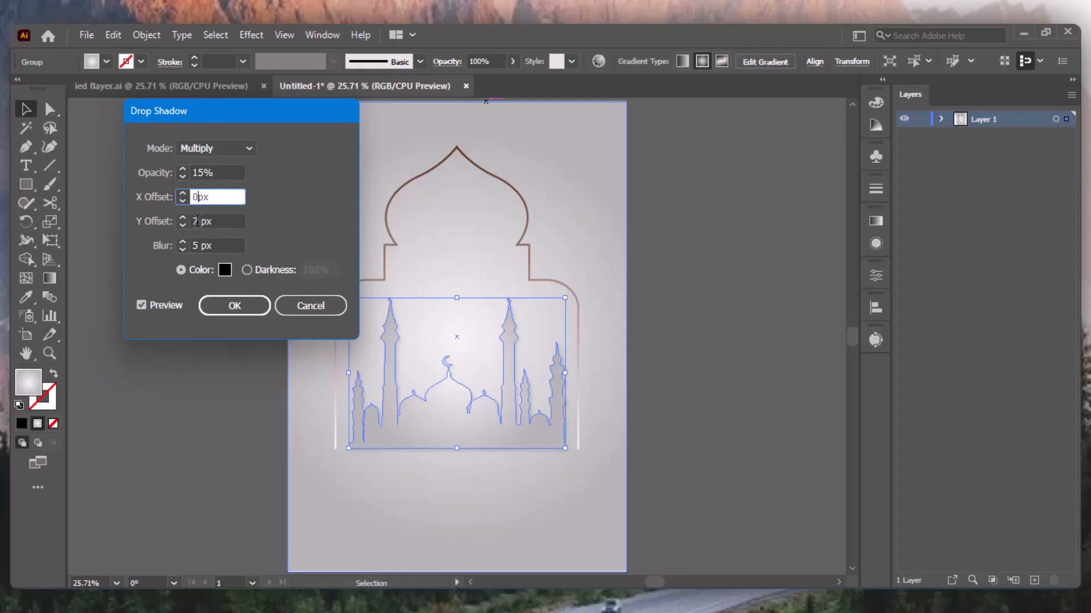
{"action": "type", "text": "0"}
- Set the drop shadow's Y offset to -20 px and blur to 7 px, and apply the effect
{"action": "double_click", "coordinate": [196, 220]}
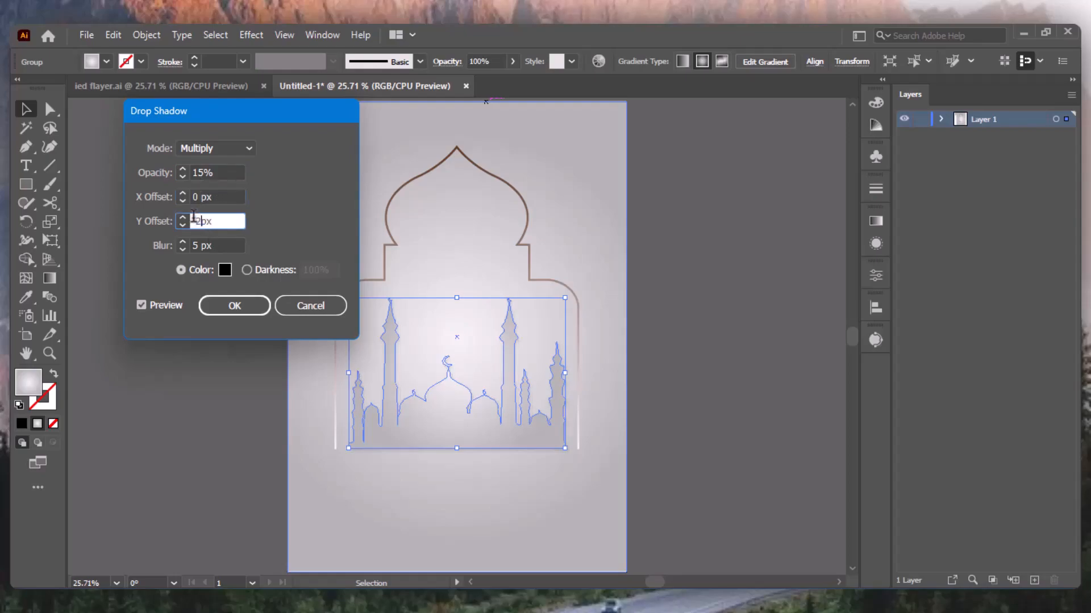
{"action": "type", "text": "-25px"}
{"action": "left_click", "coordinate": [205, 245]}
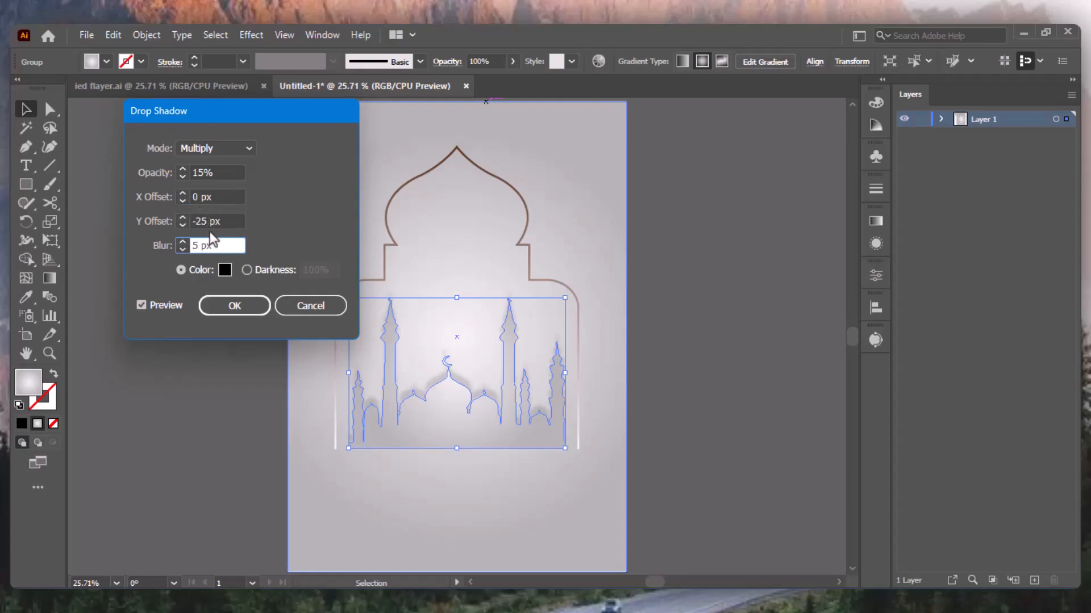
{"action": "double_click", "coordinate": [207, 221]}
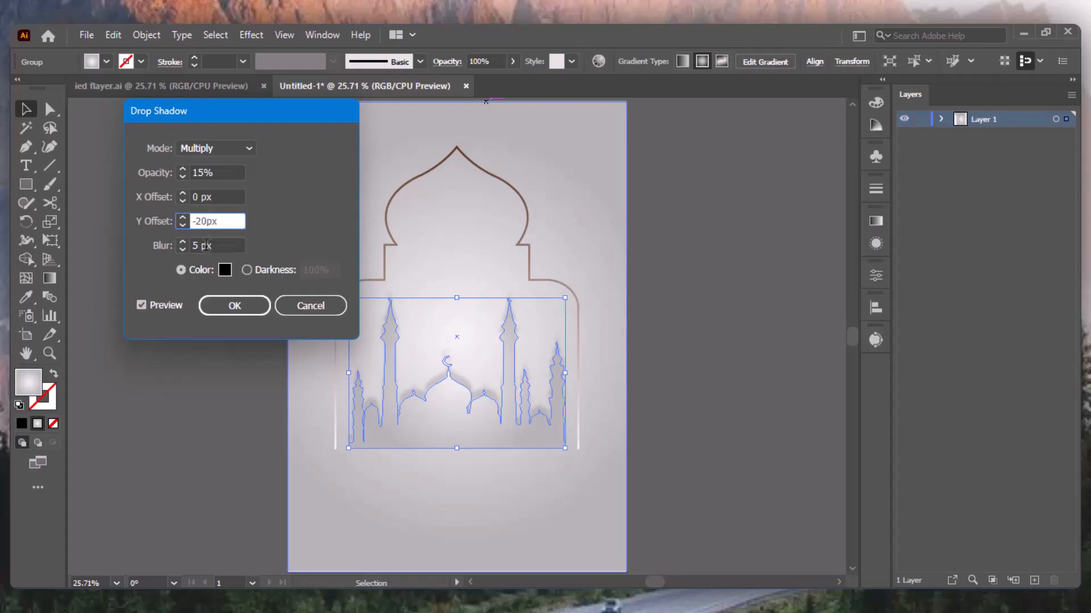
{"action": "double_click", "coordinate": [194, 246]}
{"action": "type", "text": "7"}
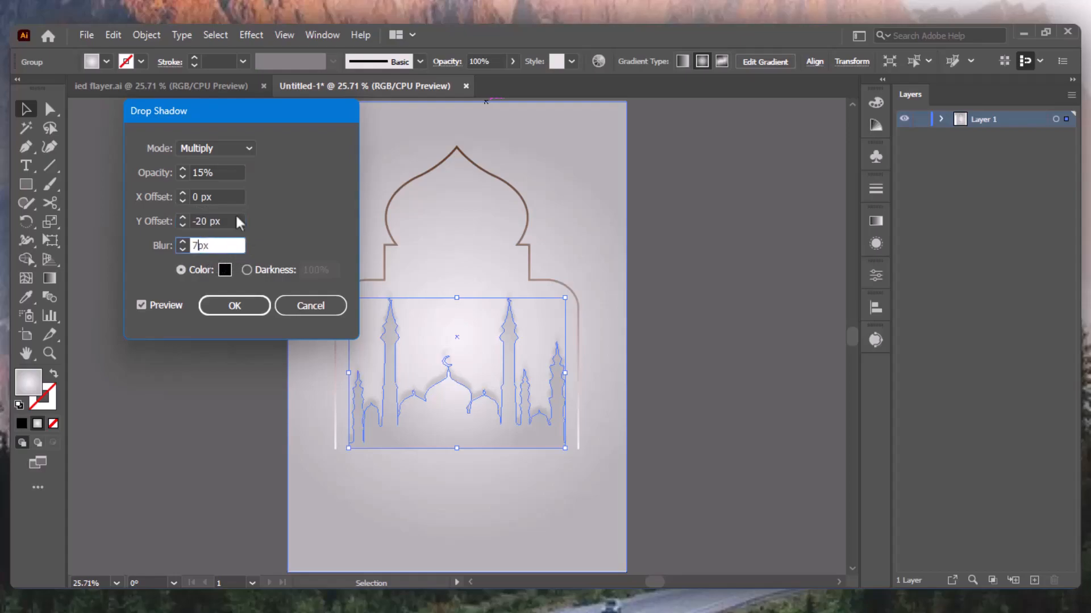
{"action": "left_click", "coordinate": [230, 197]}
{"action": "left_click", "coordinate": [235, 306]}
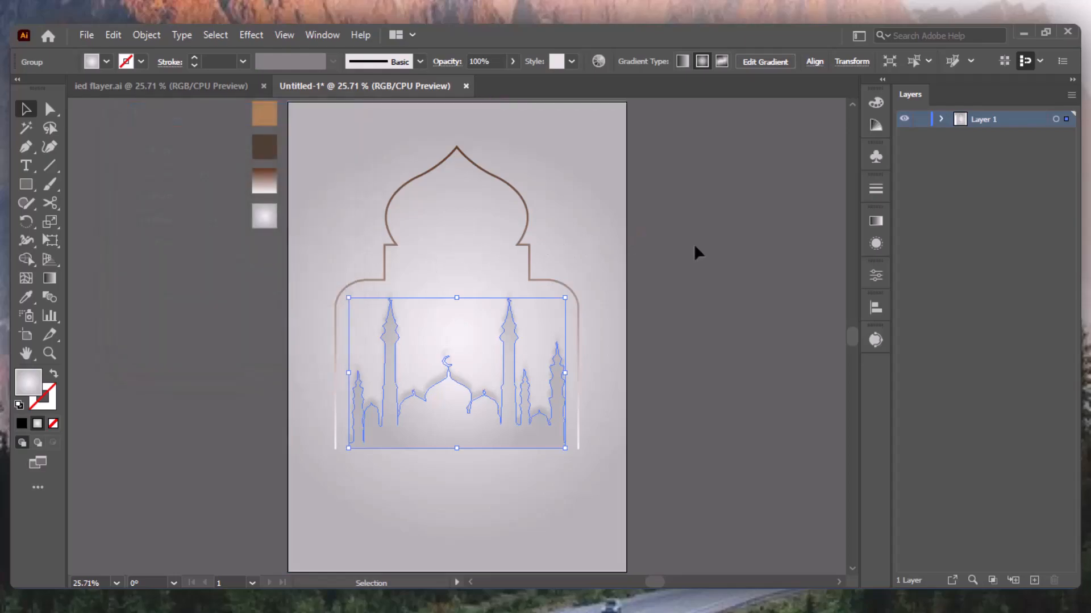
{"action": "left_click", "coordinate": [720, 246]}
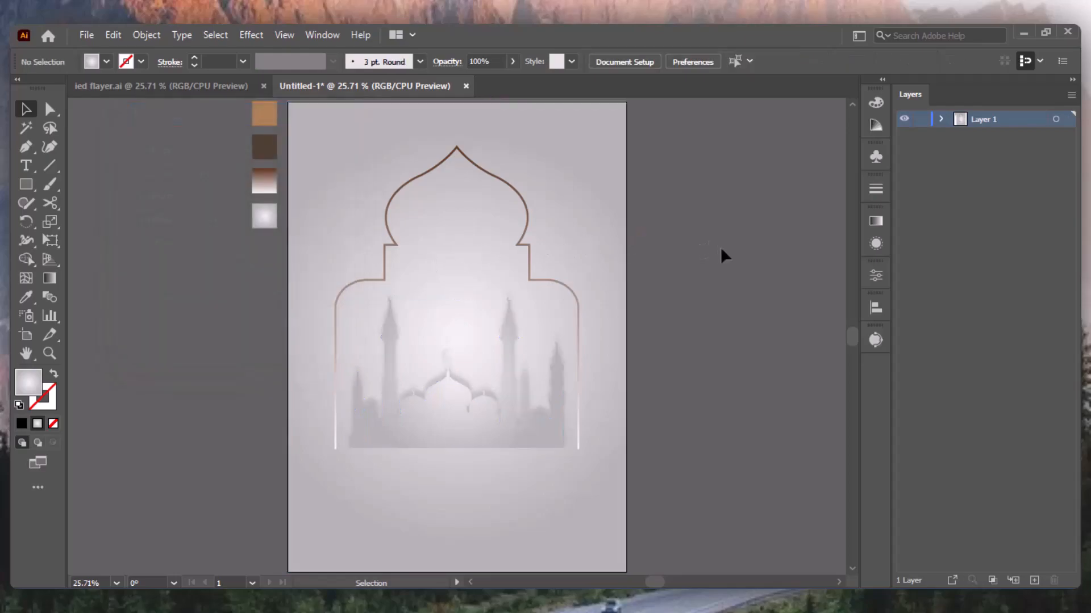
- Apply the elliptical variable width profile with tapered ends to the mosque-shaped frame's stroke
{"action": "left_click", "coordinate": [526, 219]}
{"action": "left_click", "coordinate": [311, 64]}
{"action": "left_click", "coordinate": [312, 123]}
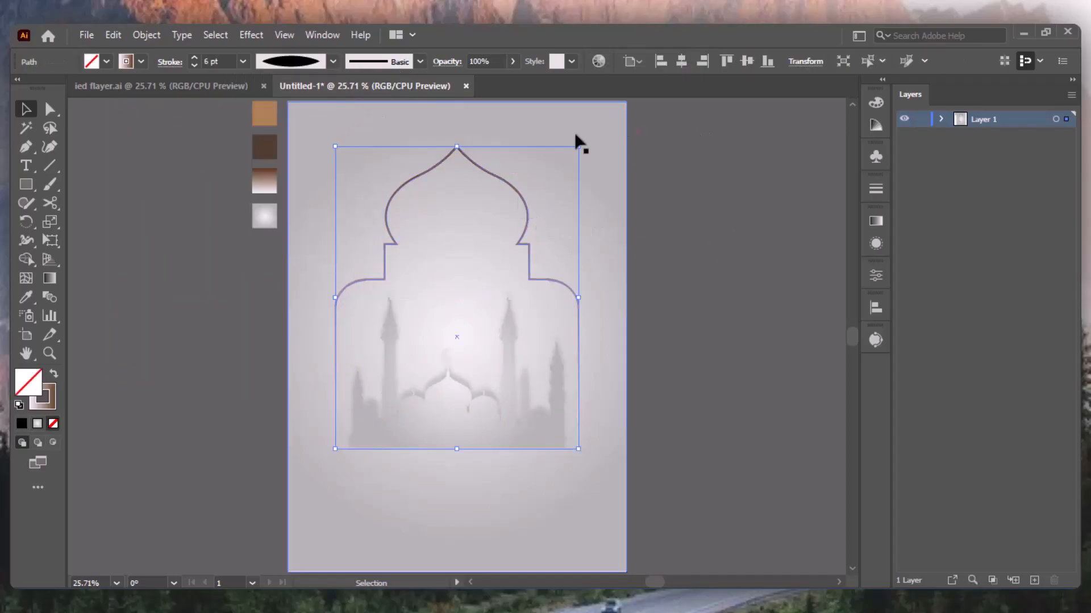
{"action": "left_click", "coordinate": [765, 224]}
- Expand Layer 1 and lock the large background rectangle so that the frame can be picked on its own
{"action": "left_click", "coordinate": [527, 214]}
{"action": "left_click", "coordinate": [607, 195]}
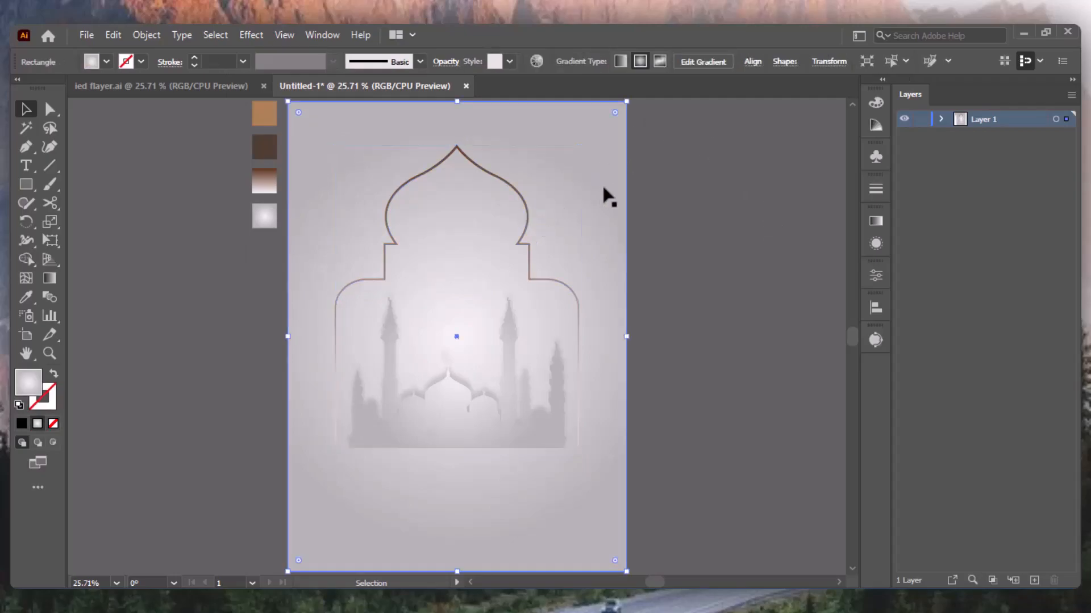
{"action": "left_click", "coordinate": [940, 119]}
{"action": "left_click", "coordinate": [921, 185]}
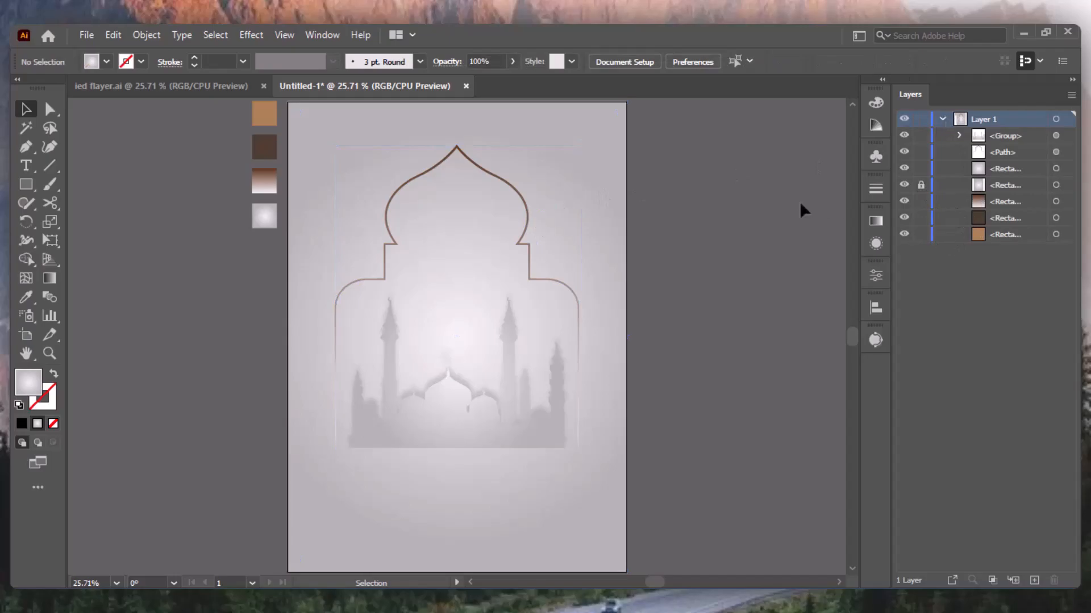
- Start a Drop Shadow effect on the frame outline and set its Y offset to 15 px
{"action": "left_click", "coordinate": [524, 209]}
{"action": "left_click", "coordinate": [249, 37]}
{"action": "mouse_move", "coordinate": [284, 227]}
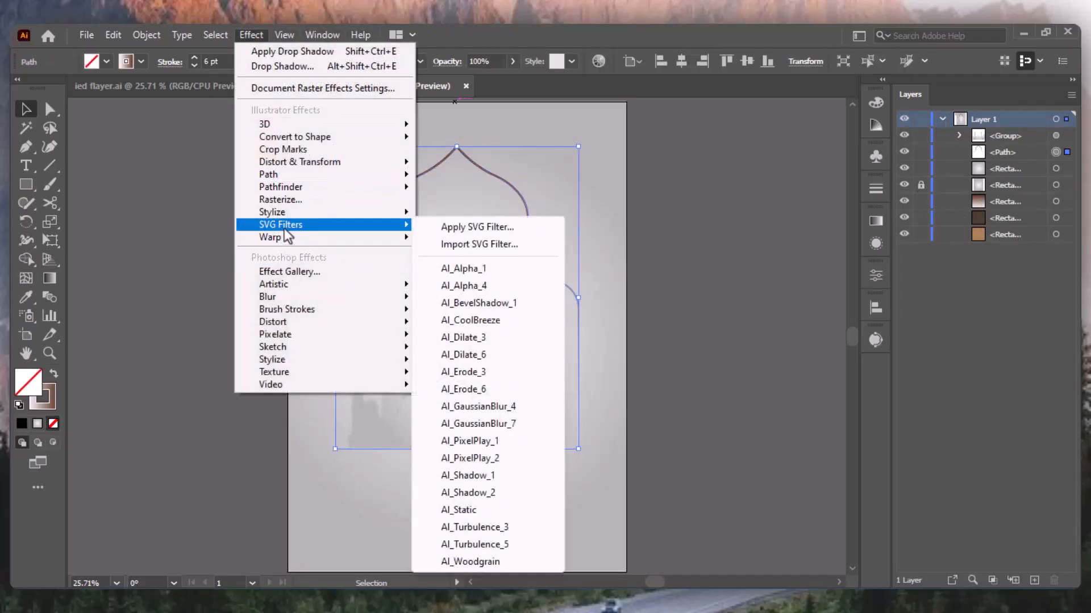
{"action": "left_click", "coordinate": [448, 214]}
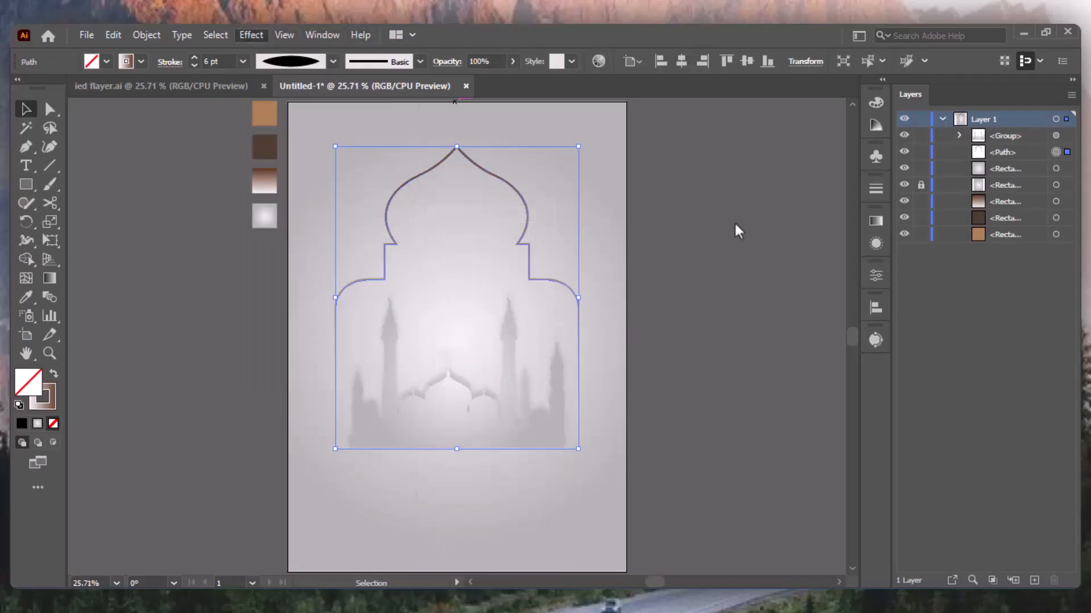
{"action": "left_click_drag", "start_coordinate": [304, 109], "coordinate": [795, 159]}
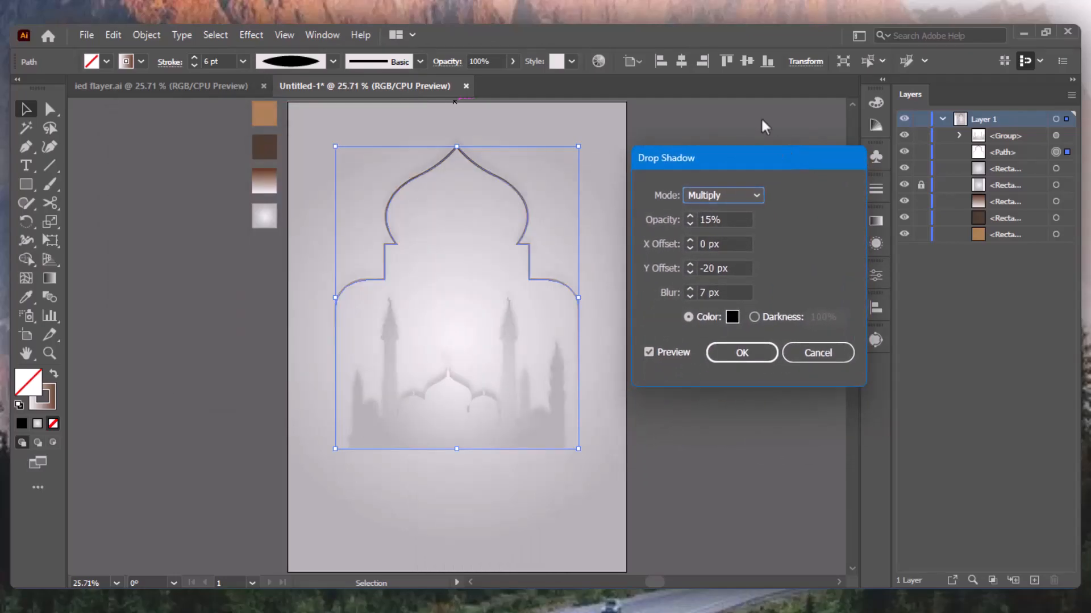
{"action": "left_click", "coordinate": [704, 268]}
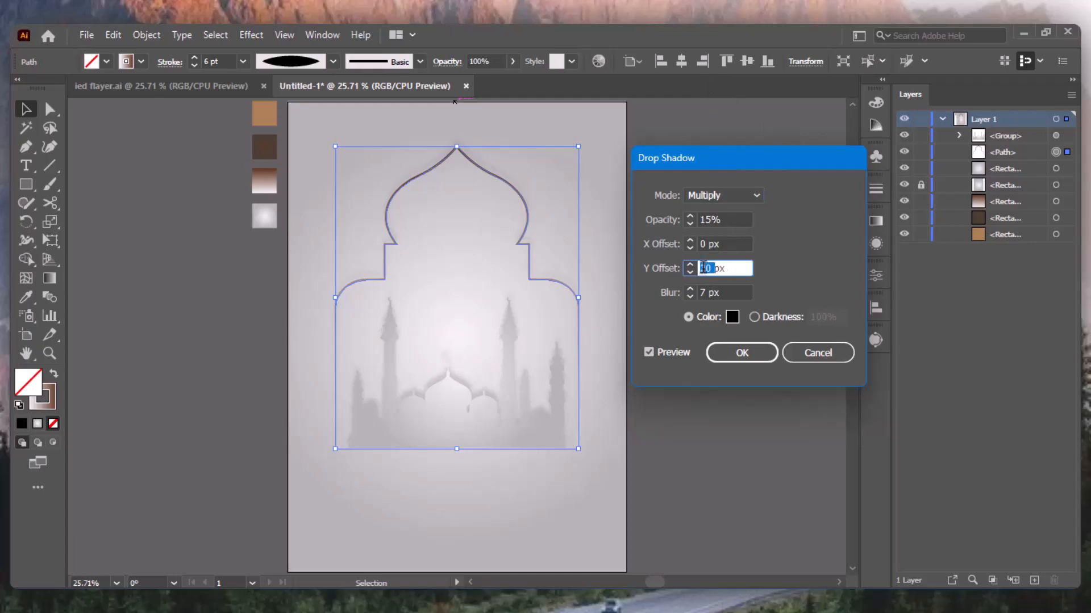
{"action": "double_click", "coordinate": [705, 244]}
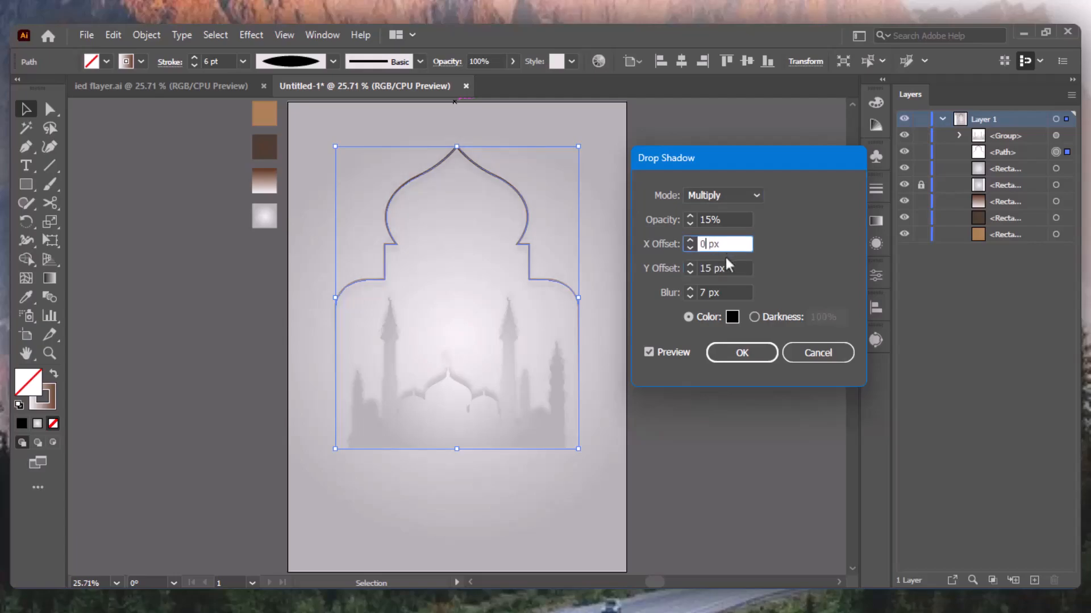
- Set the frame shadow's Y offset to 10 px, review its opacity, blur and mode, and apply the effect
{"action": "double_click", "coordinate": [707, 268]}
{"action": "type", "text": "10"}
{"action": "left_click", "coordinate": [717, 219]}
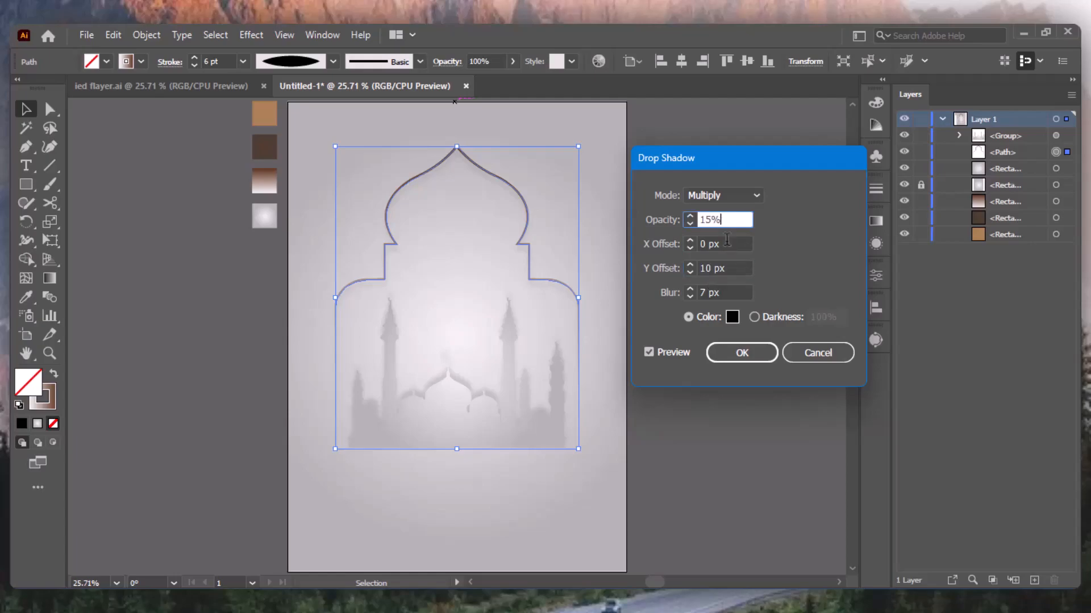
{"action": "left_click", "coordinate": [701, 292]}
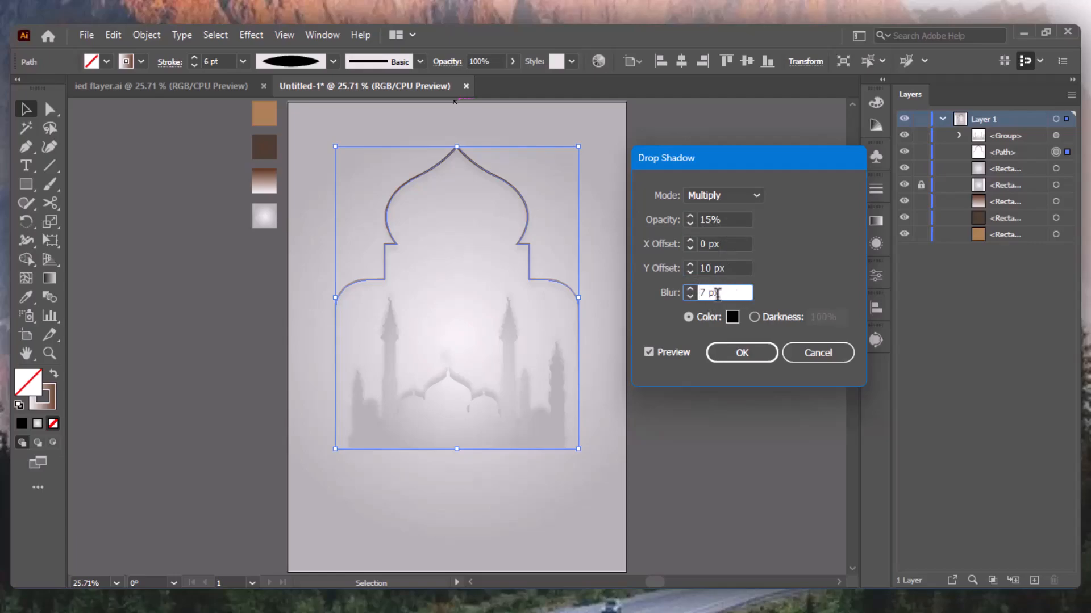
{"action": "left_click", "coordinate": [755, 195]}
{"action": "left_click", "coordinate": [750, 214]}
{"action": "left_click", "coordinate": [714, 352]}
{"action": "left_click", "coordinate": [717, 403]}
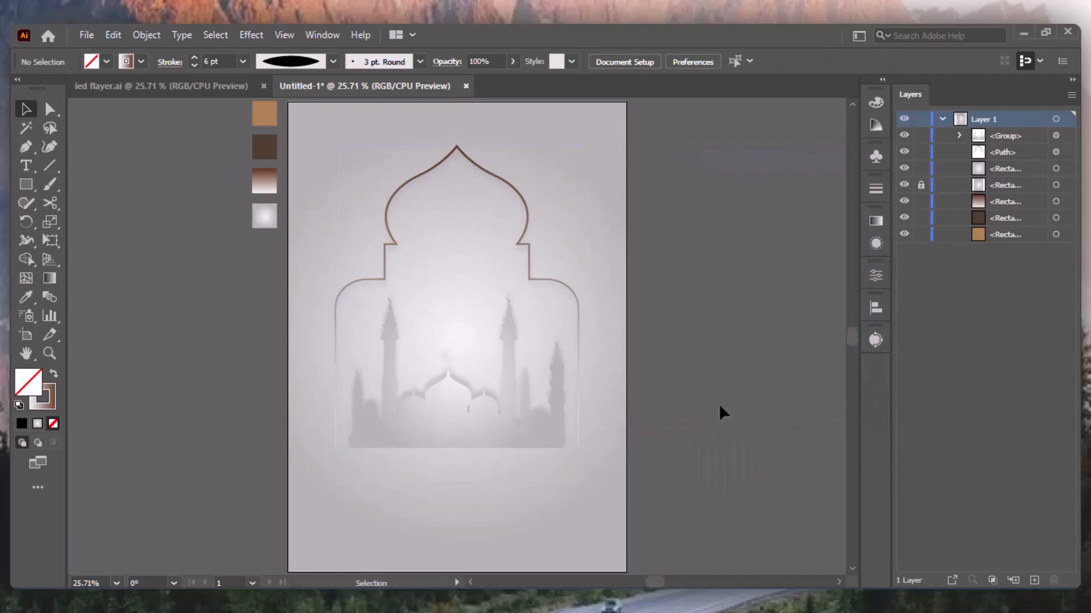
- Unlock the background and redraw one shared radial gradient across it and the mosque silhouette, from above the main dome to beyond the page's lower-right side
{"action": "left_click", "coordinate": [533, 332]}
{"action": "left_click", "coordinate": [921, 185]}
{"action": "left_click", "coordinate": [601, 298]}
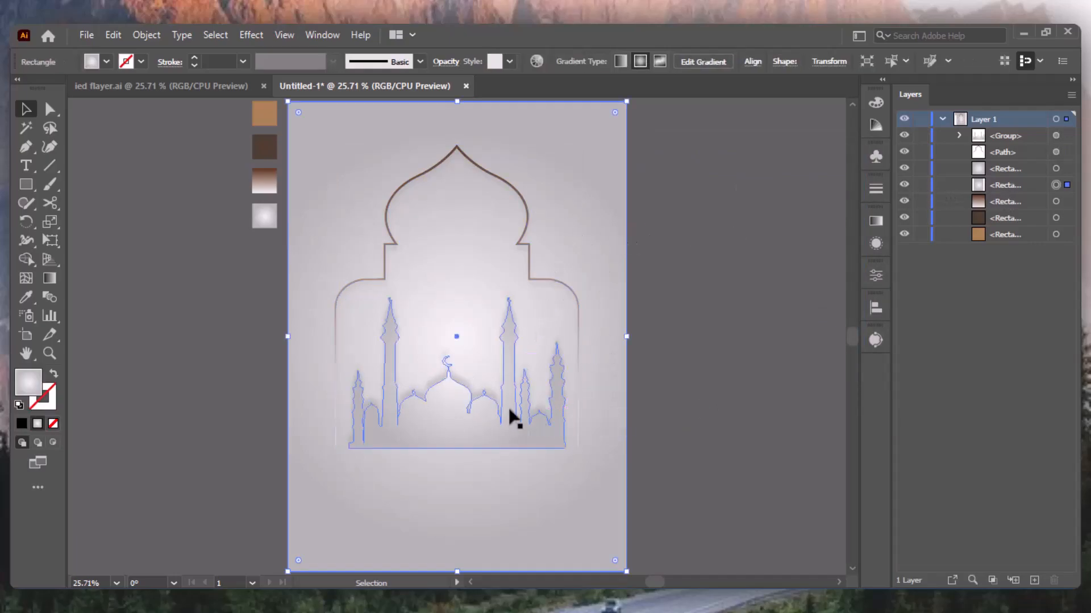
{"action": "left_click", "coordinate": [513, 417], "text": "shift"}
{"action": "left_click", "coordinate": [50, 278]}
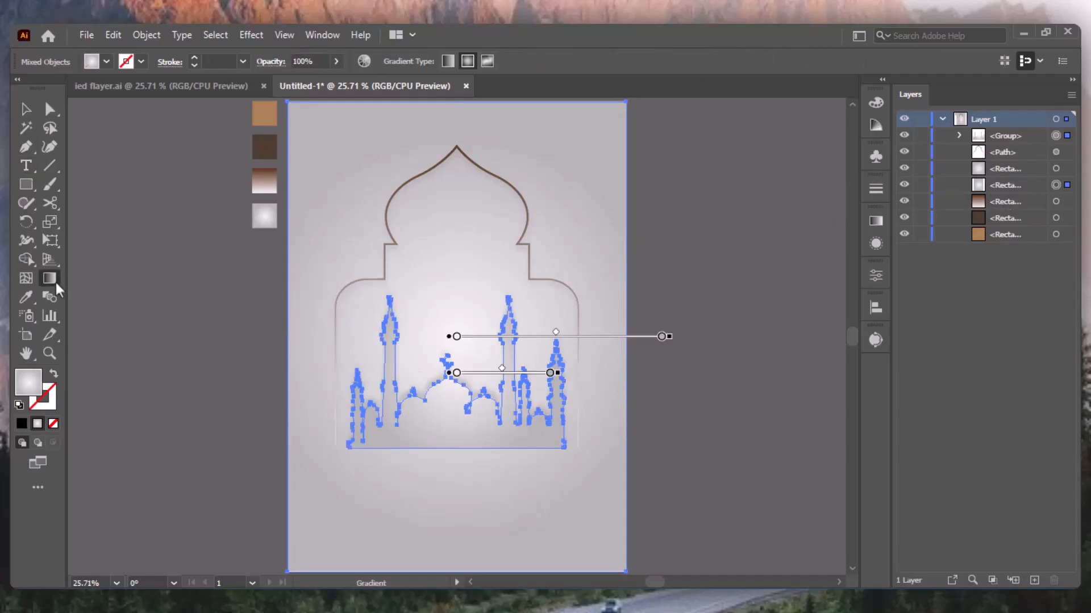
{"action": "mouse_move", "coordinate": [451, 308]}
{"action": "left_mouse_down"}
{"action": "mouse_move", "coordinate": [470, 373]}
{"action": "mouse_move", "coordinate": [617, 479]}
{"action": "mouse_move", "coordinate": [691, 477]}
{"action": "left_mouse_up"}
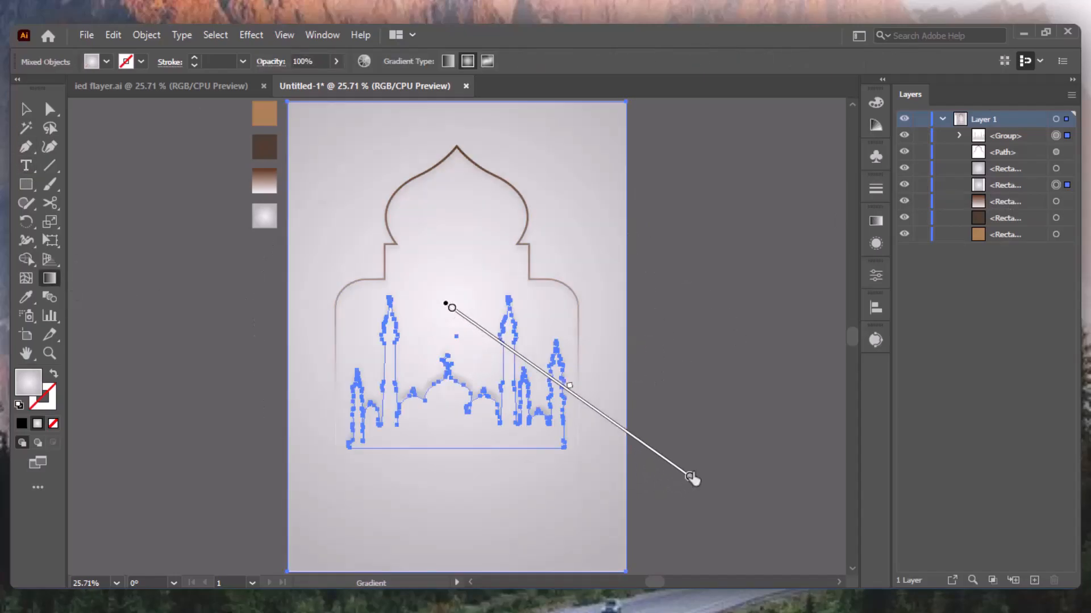
{"action": "key", "text": "v"}
{"action": "left_click", "coordinate": [691, 350]}
- Place the lantern PNG from the Downloads folder beside the lower part of the artboard
{"action": "left_click", "coordinate": [539, 602]}
{"action": "left_click", "coordinate": [304, 270]}
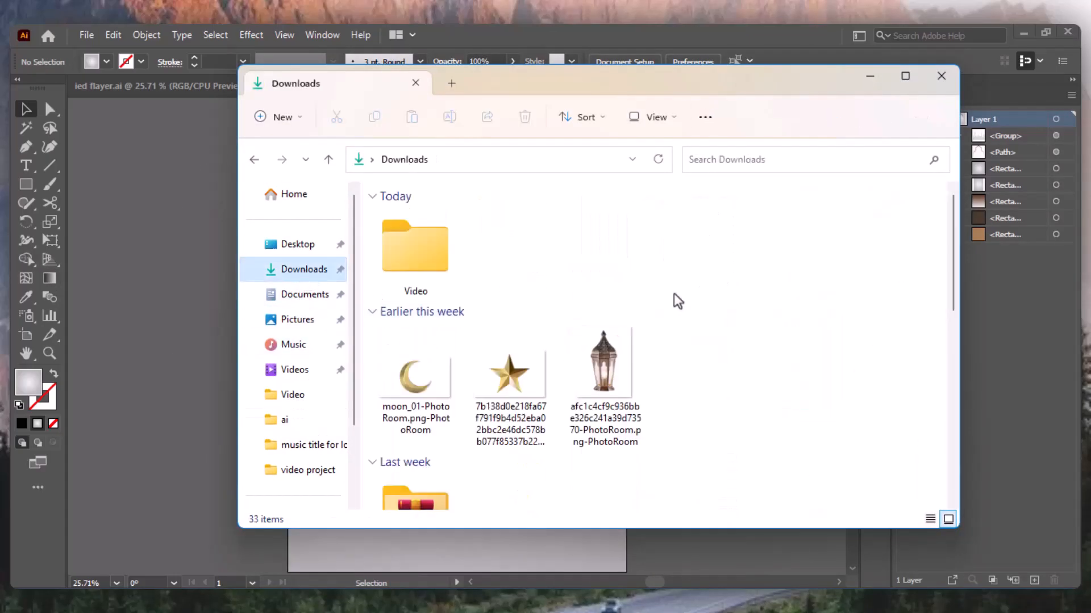
{"action": "left_click", "coordinate": [605, 369]}
{"action": "left_click_drag", "start_coordinate": [605, 369], "coordinate": [150, 290]}
{"action": "left_click_drag", "start_coordinate": [605, 369], "coordinate": [264, 475]}
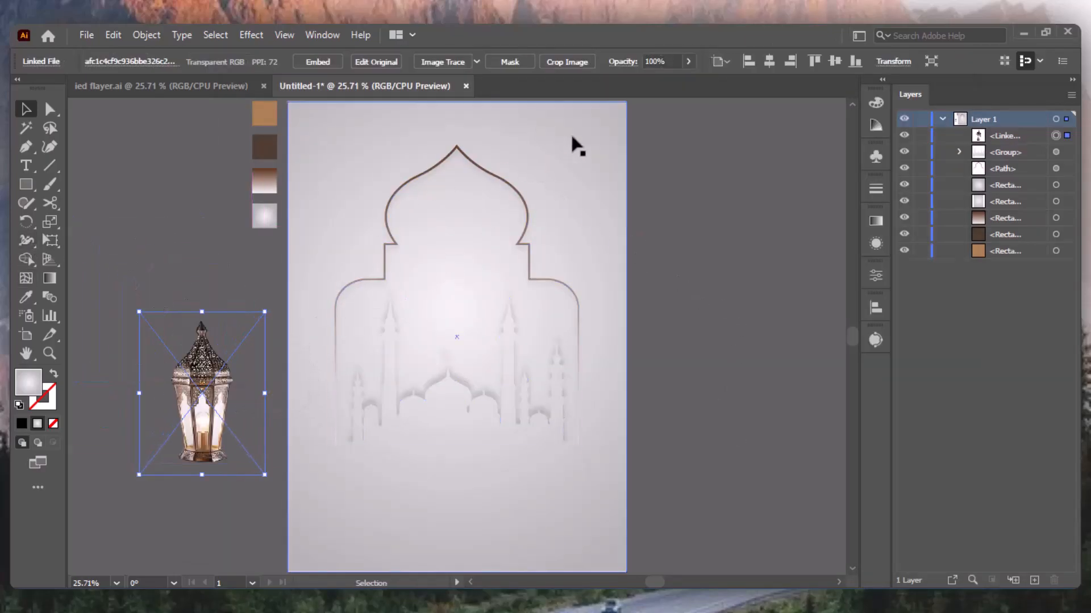
- Duplicate the lantern above the original and apply a Gaussian Blur with a 30-pixel radius to the copy
{"action": "left_click_drag", "start_coordinate": [203, 371], "coordinate": [195, 209]}
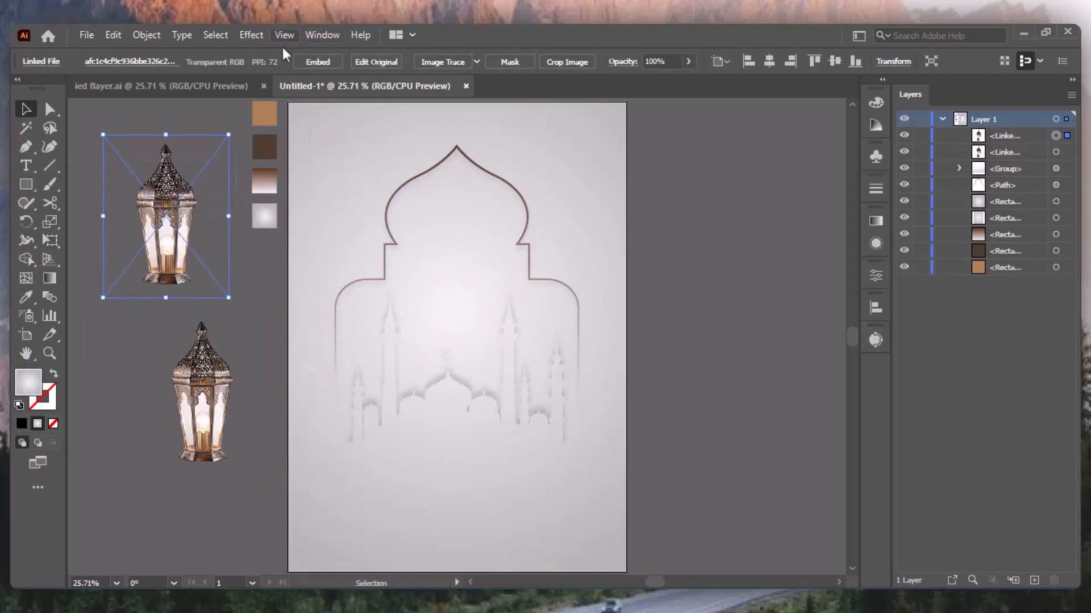
{"action": "left_click", "coordinate": [251, 35]}
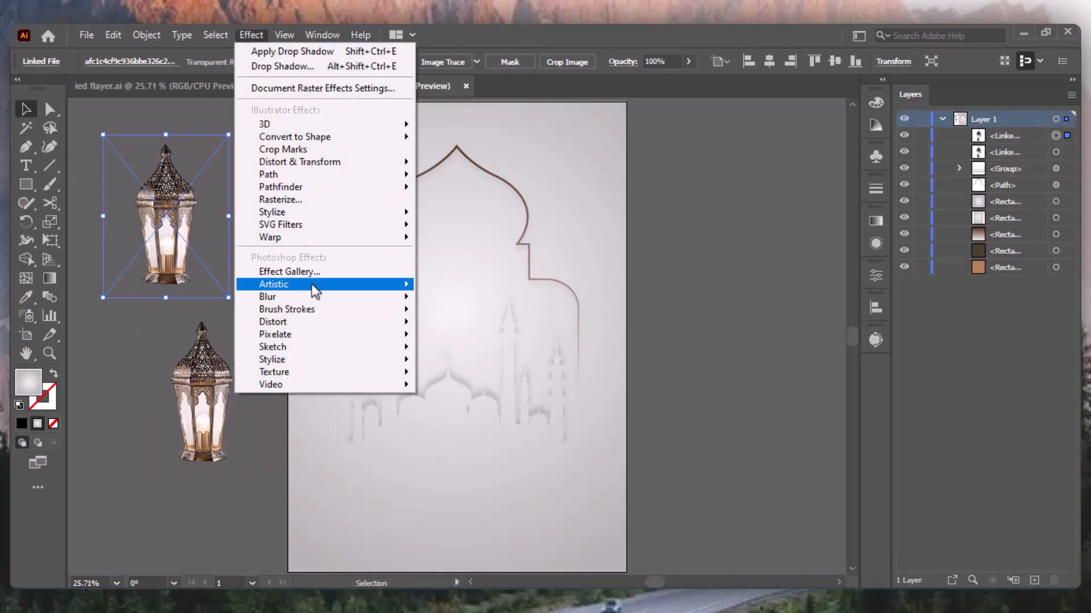
{"action": "mouse_move", "coordinate": [340, 297]}
{"action": "left_click", "coordinate": [458, 301]}
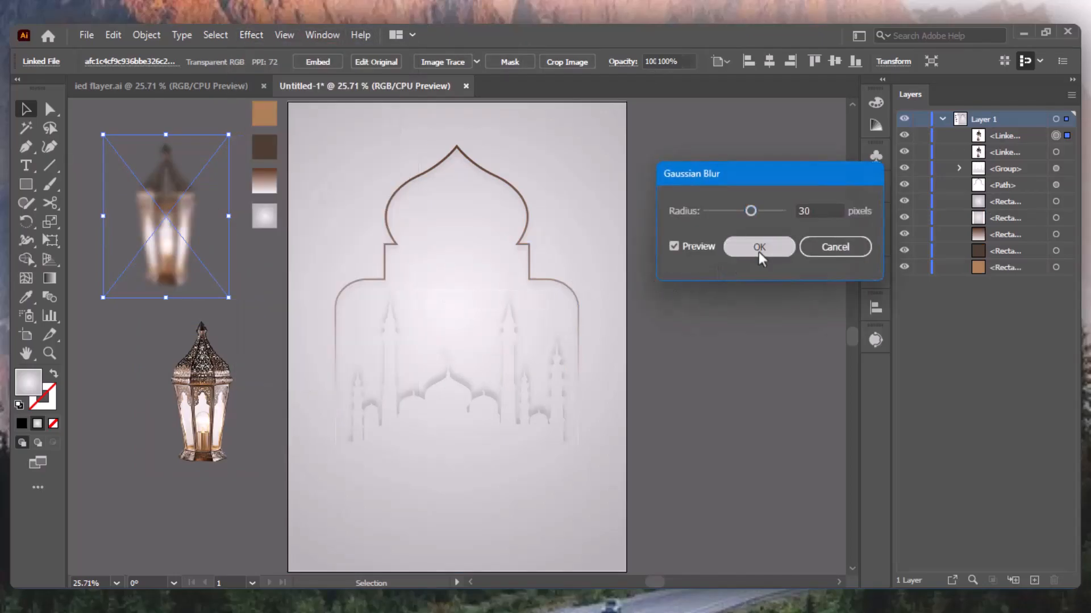
{"action": "left_click", "coordinate": [758, 248]}
- Set the blurred lantern copy's opacity to 15%
{"action": "left_click", "coordinate": [670, 61]}
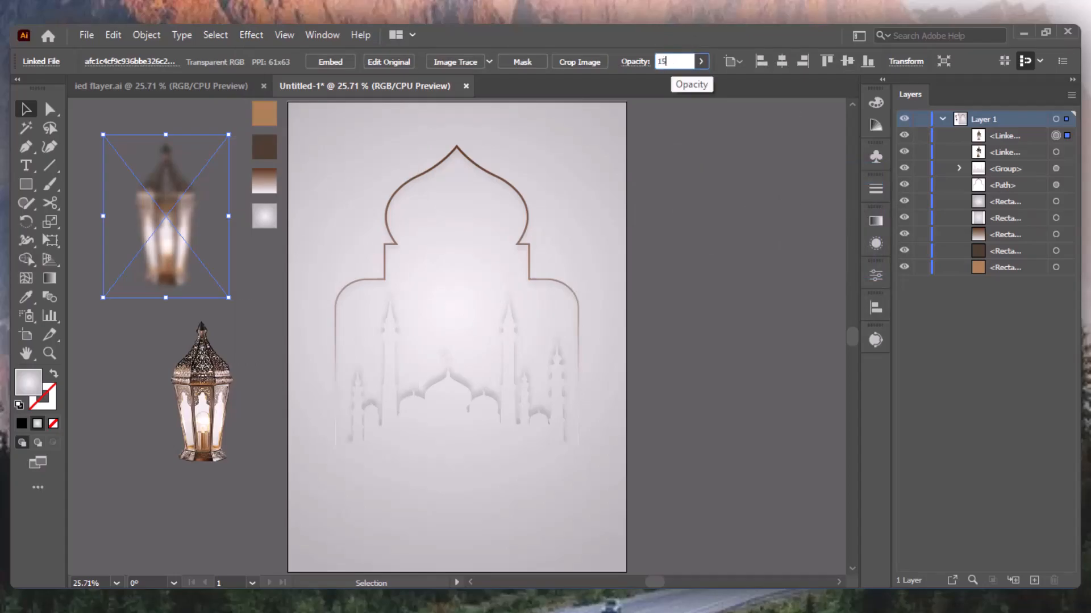
{"action": "type", "text": "15"}
{"action": "key", "text": "Return"}
{"action": "left_click", "coordinate": [737, 183]}
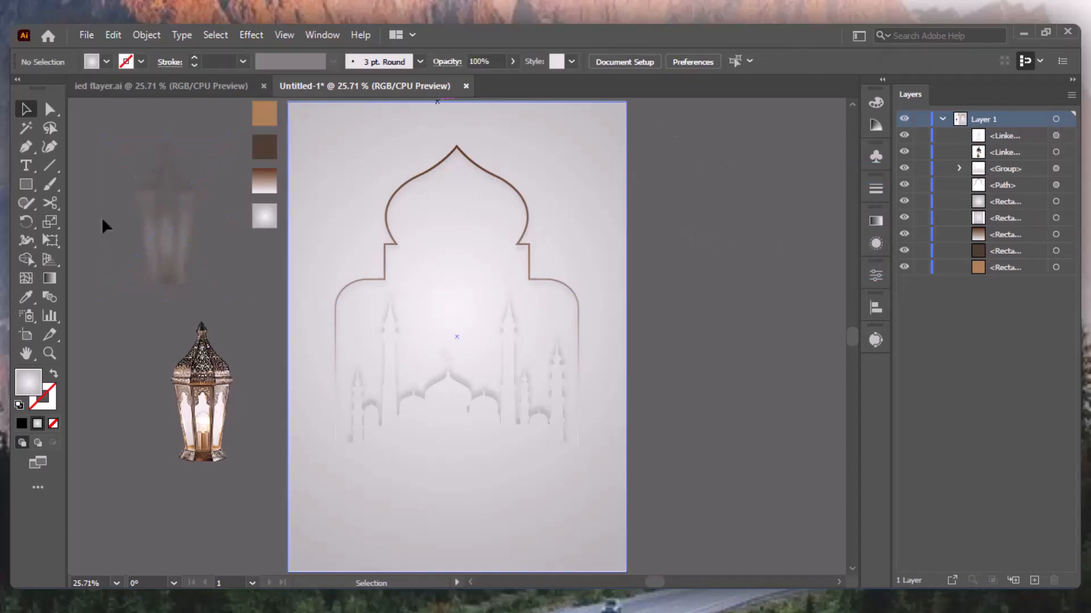
- Move the sharp lantern onto the artboard over the frame's lower-left leg
{"action": "left_click", "coordinate": [165, 227]}
{"action": "left_click_drag", "start_coordinate": [260, 412], "coordinate": [401, 434]}
{"action": "left_click", "coordinate": [684, 429]}
- Duplicate the blurred lantern, shrink it and position it slightly to the right of the sharp lantern as its shadow
{"action": "left_click", "coordinate": [157, 218]}
{"action": "left_click_drag", "start_coordinate": [232, 215], "coordinate": [381, 402]}
{"action": "left_click_drag", "start_coordinate": [379, 356], "coordinate": [366, 371]}
{"action": "left_click", "coordinate": [703, 361]}
{"action": "left_click", "coordinate": [382, 381]}
{"action": "mouse_move", "coordinate": [410, 408]}
{"action": "left_mouse_down"}
{"action": "mouse_move", "coordinate": [420, 359]}
{"action": "mouse_move", "coordinate": [409, 409]}
{"action": "left_mouse_up"}
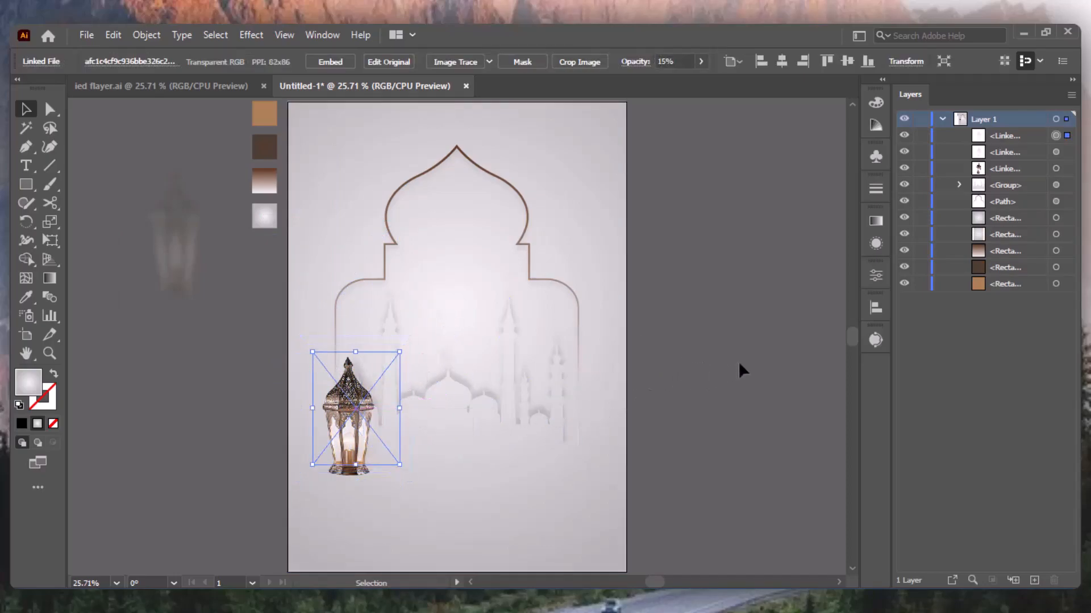
{"action": "left_click", "coordinate": [740, 369]}
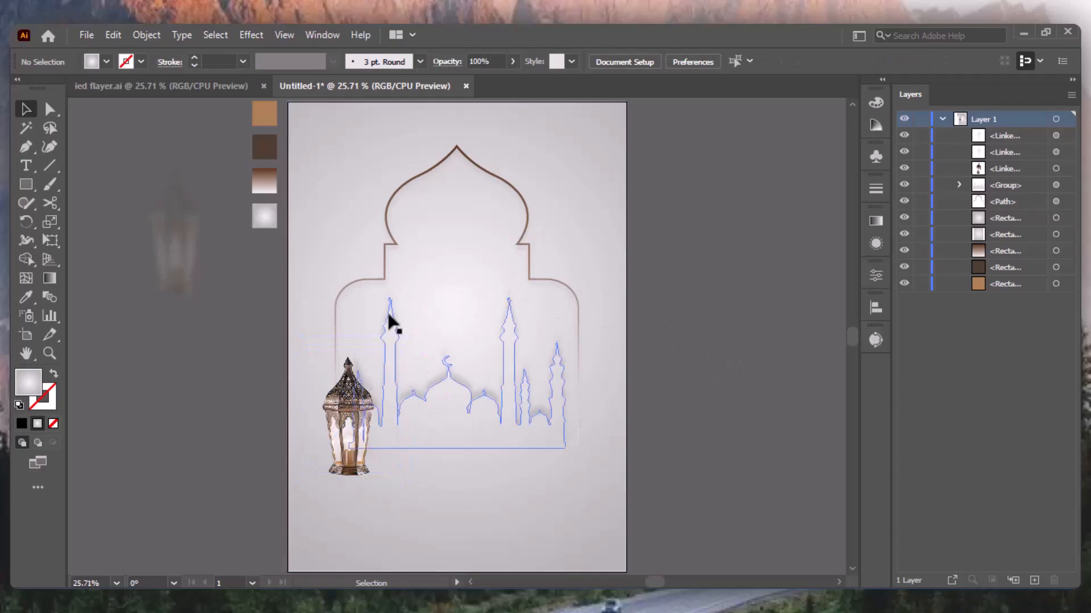
{"action": "left_click", "coordinate": [1055, 151]}
{"action": "left_click", "coordinate": [1056, 140]}
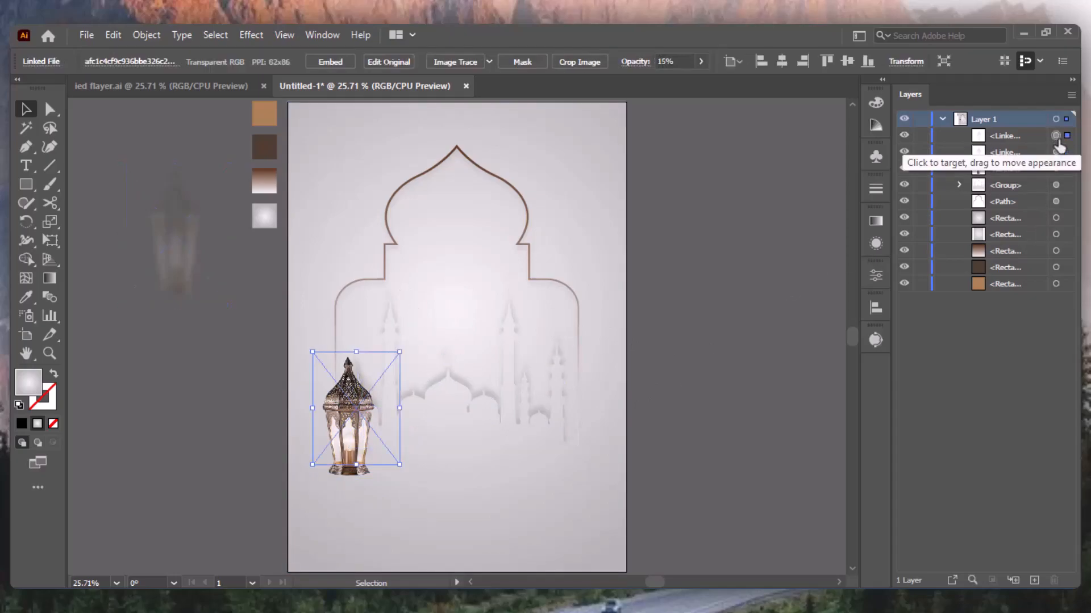
{"action": "left_click", "coordinate": [816, 249]}
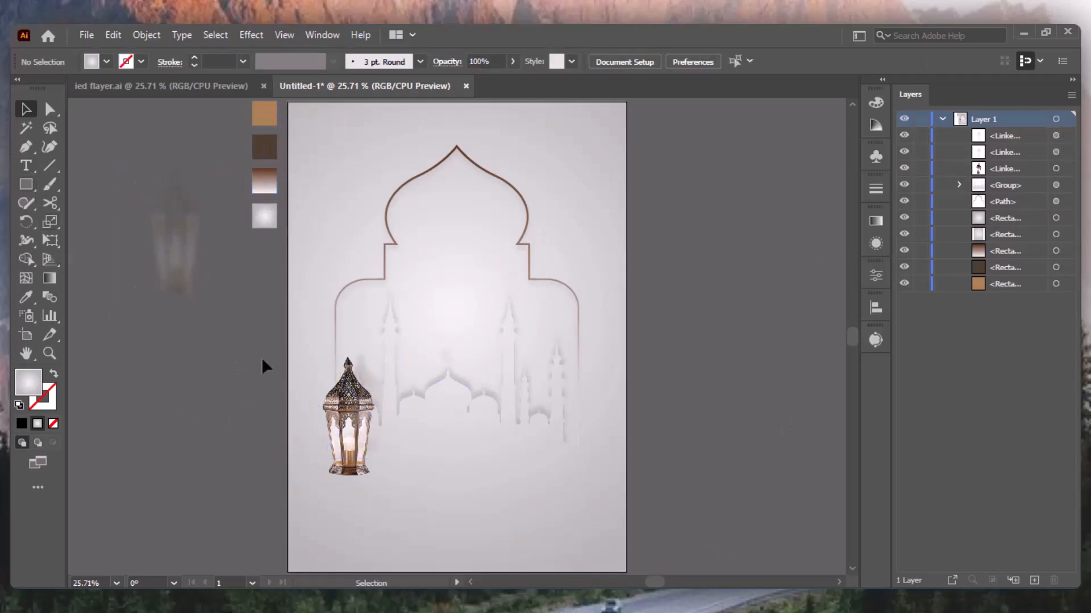
- Rotate the remaining blurred lantern copy and place it at the lantern's lower-left base as a cast shadow
{"action": "left_click_drag", "start_coordinate": [204, 313], "coordinate": [263, 431]}
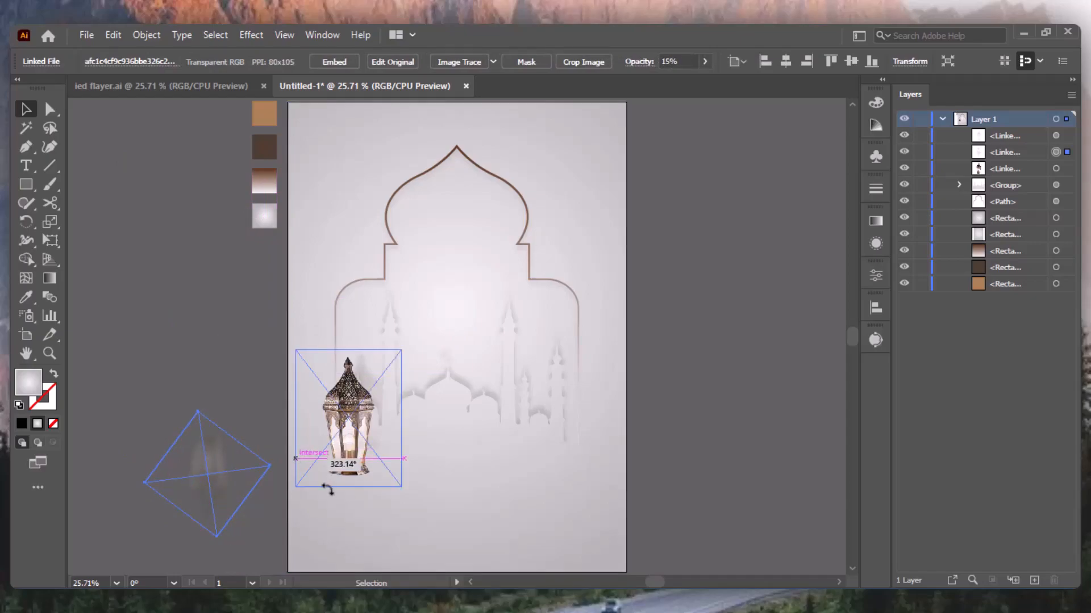
{"action": "left_click_drag", "start_coordinate": [227, 467], "coordinate": [400, 500]}
{"action": "left_click_drag", "start_coordinate": [314, 511], "coordinate": [304, 495]}
{"action": "left_click", "coordinate": [719, 449]}
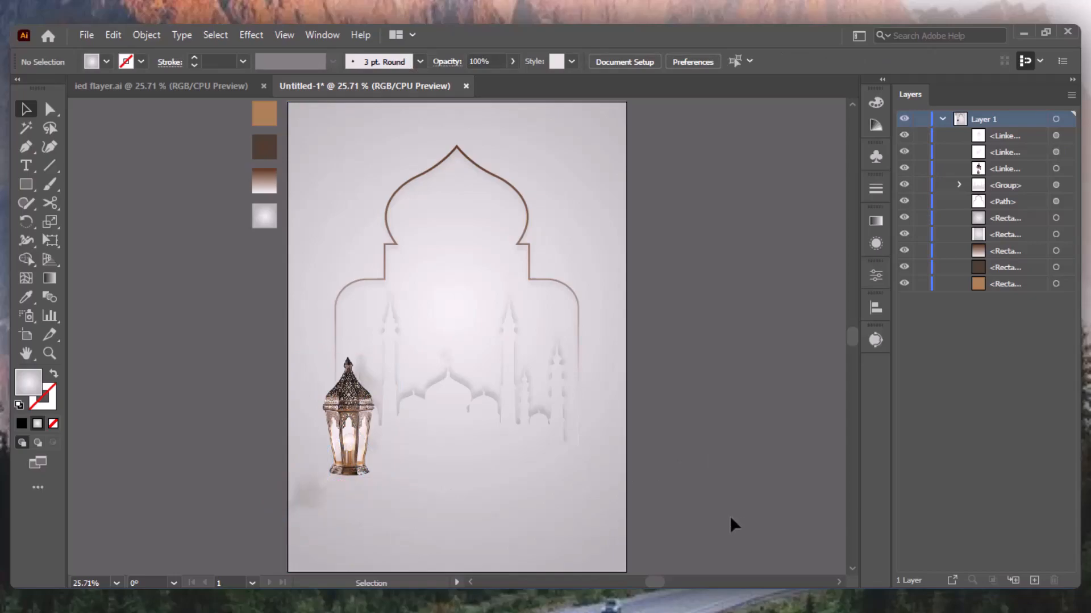
- Draw a flat ellipse below the mosque silhouette, filled with the brown-to-white gradient from the sample square
{"action": "left_click", "coordinate": [26, 185]}
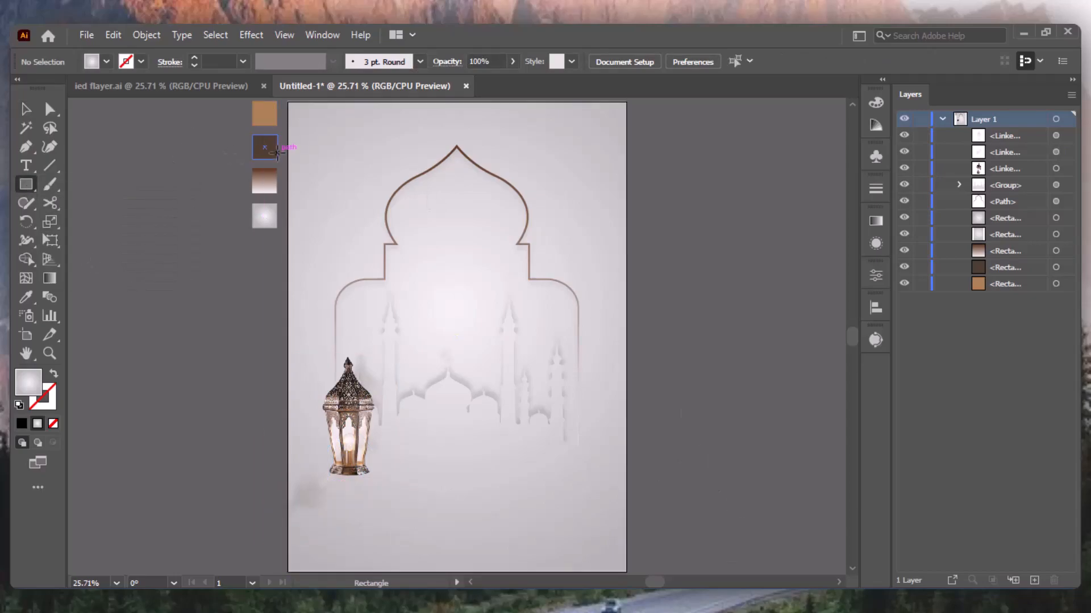
{"action": "key", "text": "v"}
{"action": "left_click", "coordinate": [273, 180]}
{"action": "left_click_drag", "start_coordinate": [23, 184], "coordinate": [103, 222]}
{"action": "left_click_drag", "start_coordinate": [444, 492], "coordinate": [524, 512]}
- Make the ellipse's gradient radial and set its center color stop to black
{"action": "left_click", "coordinate": [875, 221]}
{"action": "left_click", "coordinate": [776, 239]}
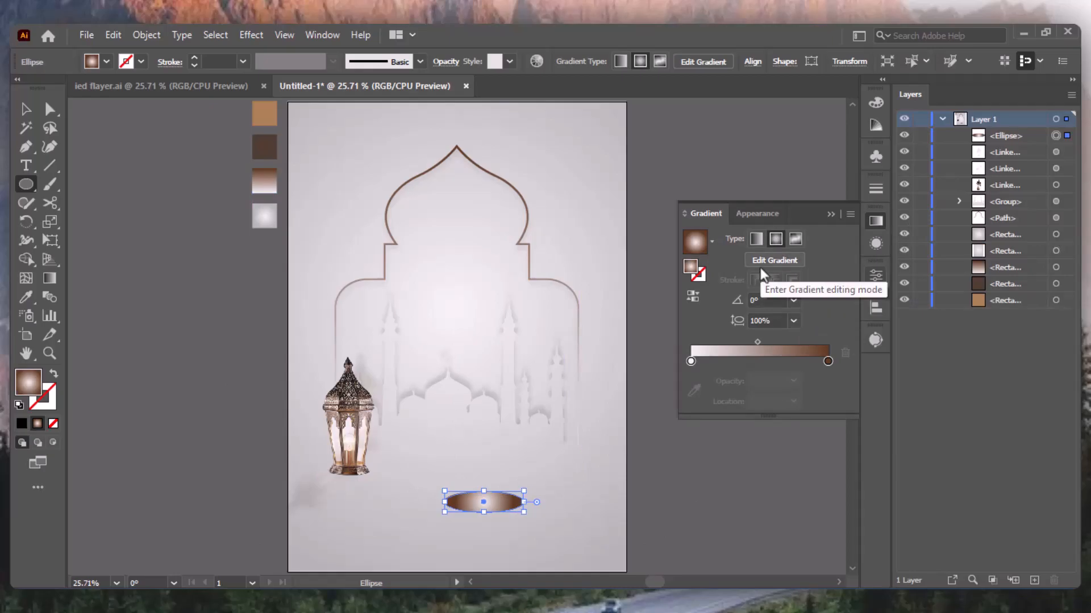
{"action": "left_click", "coordinate": [691, 362]}
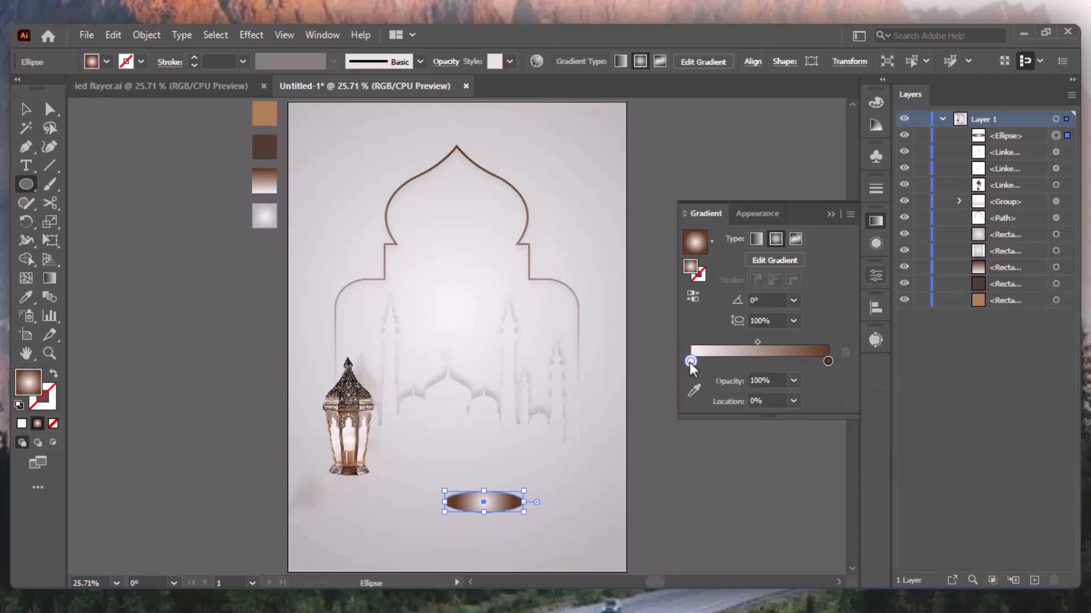
{"action": "double_click", "coordinate": [691, 362]}
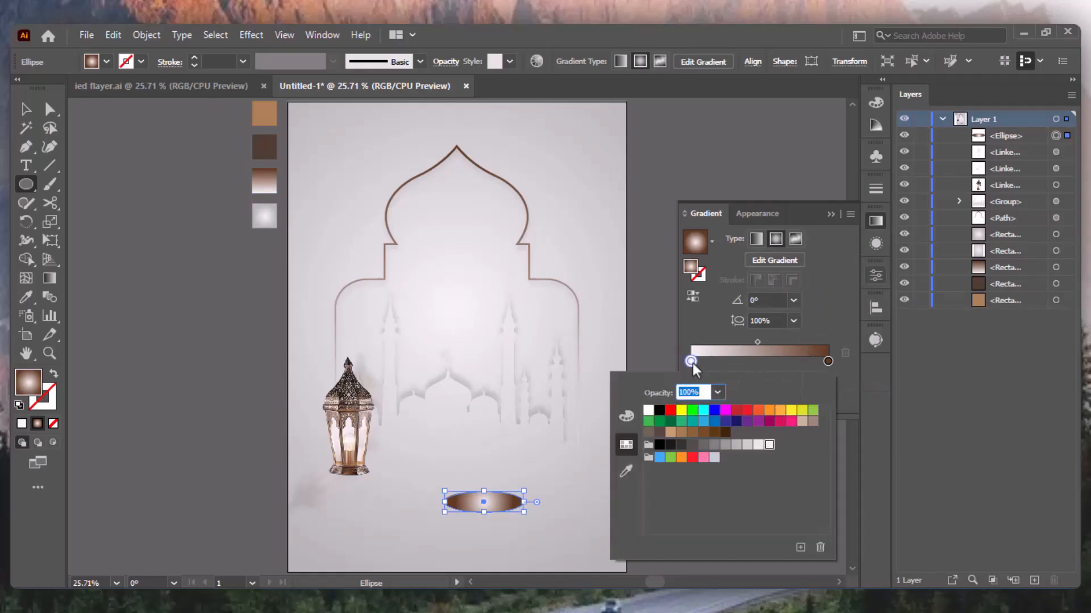
{"action": "left_click", "coordinate": [659, 410]}
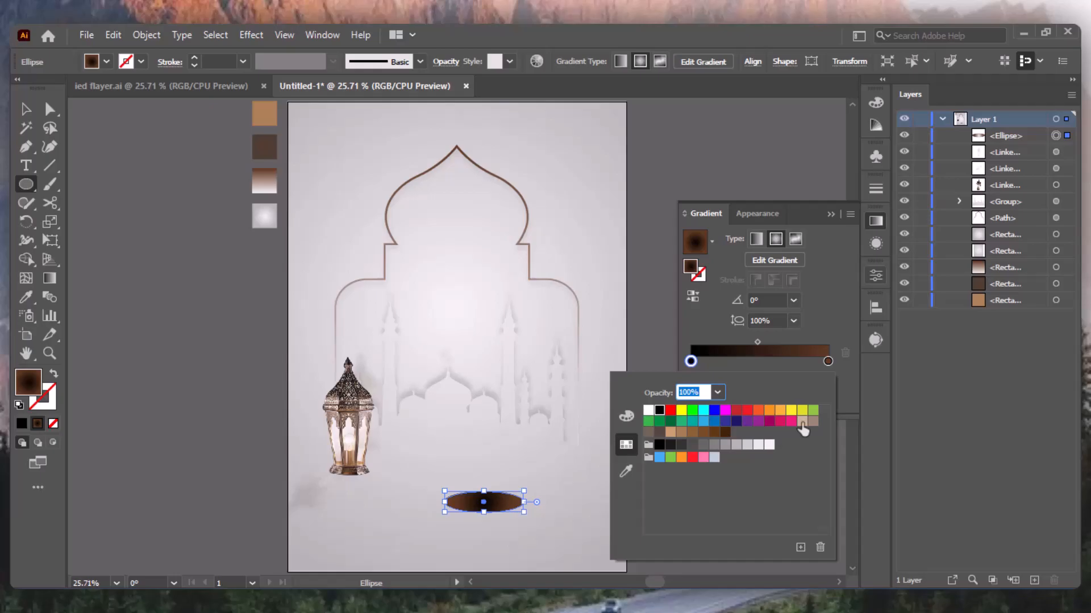
- Reshape the ellipse's radial gradient into a flat oval with an aspect ratio of about 26.8%, extending past the ellipse's right end
{"action": "left_click", "coordinate": [783, 251]}
{"action": "left_click", "coordinate": [789, 259]}
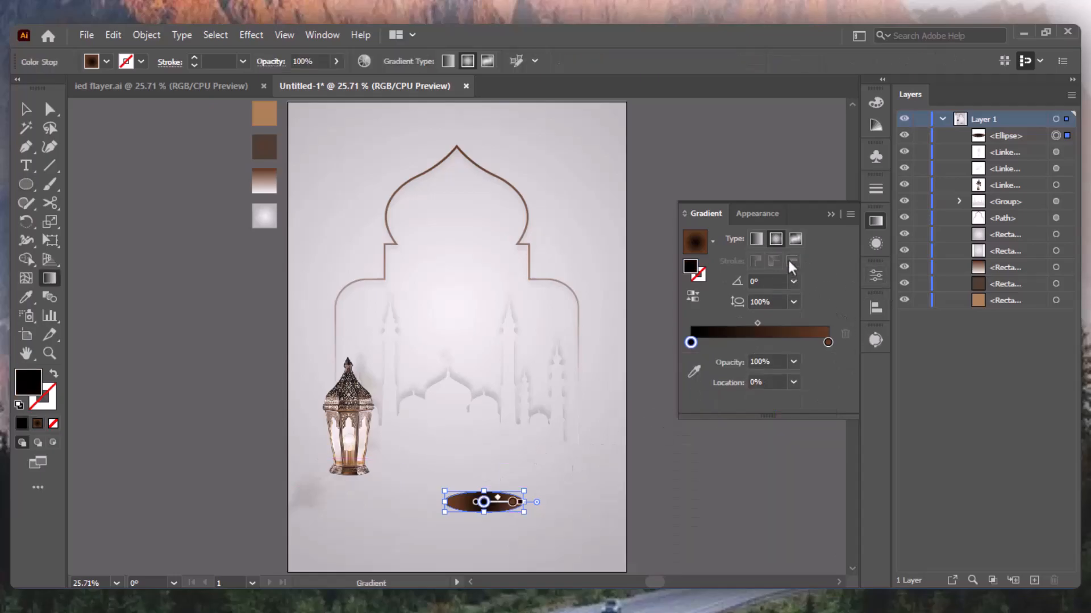
{"action": "mouse_move", "coordinate": [484, 474]}
{"action": "left_mouse_down"}
{"action": "mouse_move", "coordinate": [485, 497]}
{"action": "mouse_move", "coordinate": [546, 502]}
{"action": "left_mouse_up"}
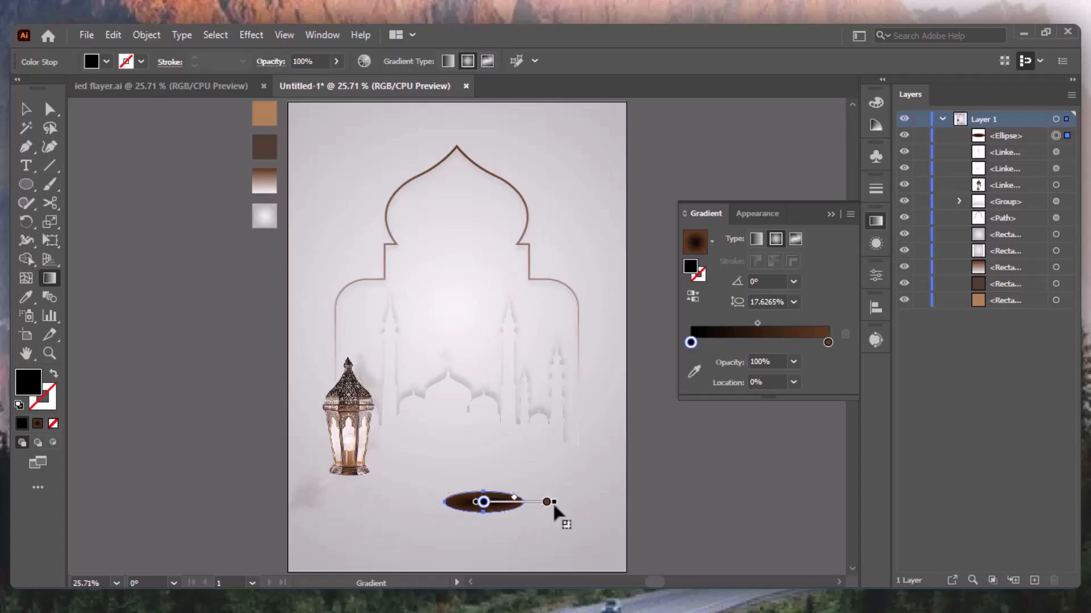
{"action": "left_click_drag", "start_coordinate": [483, 490], "coordinate": [484, 485]}
- Set the opacity of the gradient's brown outer stop to 0%
{"action": "left_click", "coordinate": [827, 342]}
{"action": "left_click", "coordinate": [794, 361]}
{"action": "left_click", "coordinate": [811, 378]}
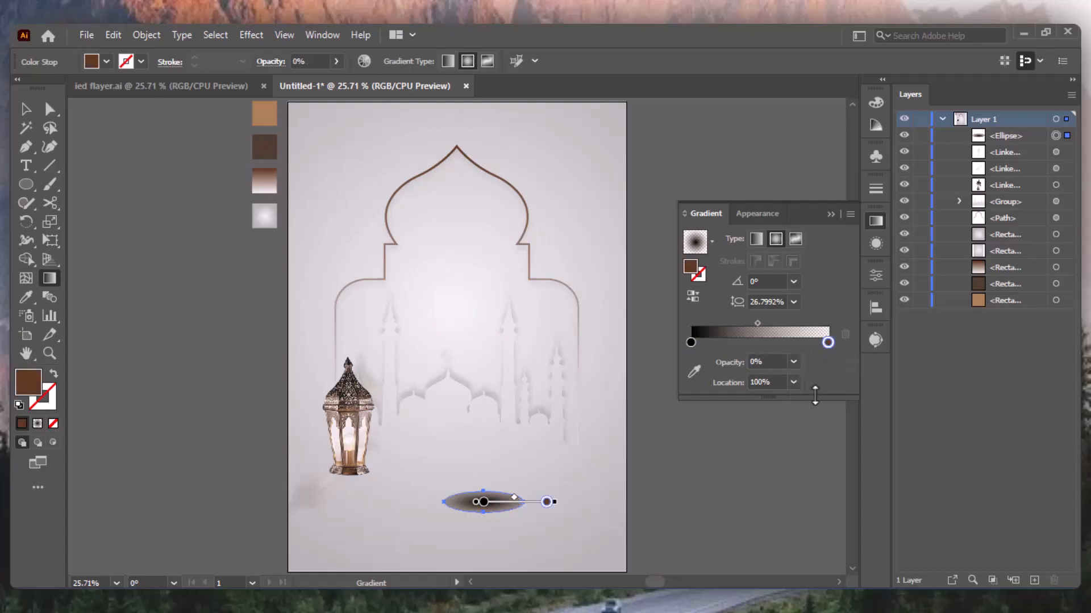
- Set the midpoint location of the ellipse's radial gradient to 30%
{"action": "left_click_drag", "start_coordinate": [757, 323], "coordinate": [728, 326]}
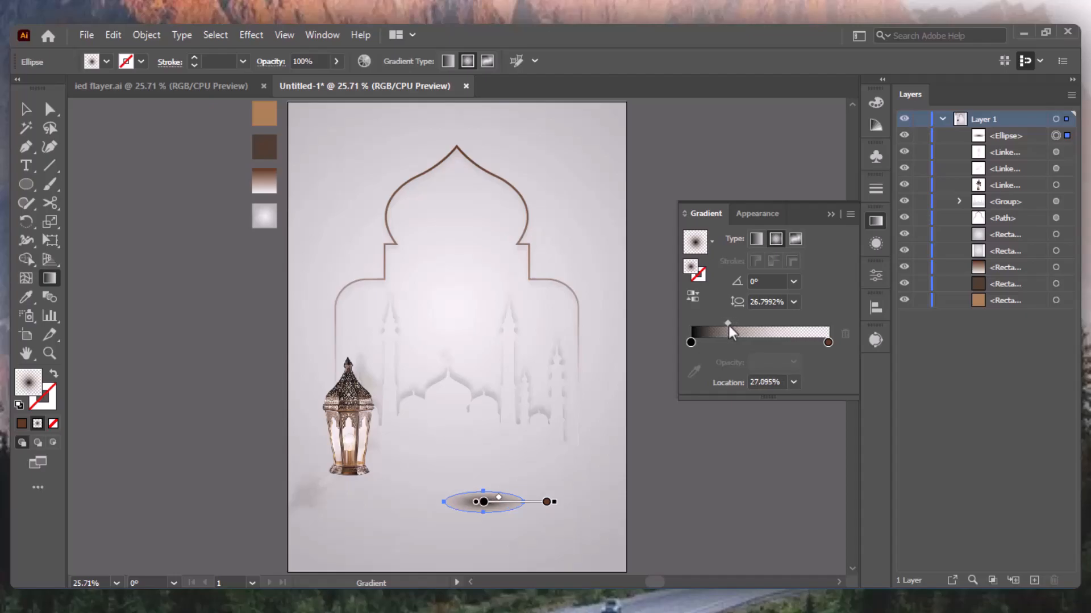
{"action": "left_click", "coordinate": [753, 382]}
{"action": "type", "text": "30"}
{"action": "key", "text": "Return"}
{"action": "key", "text": "v"}
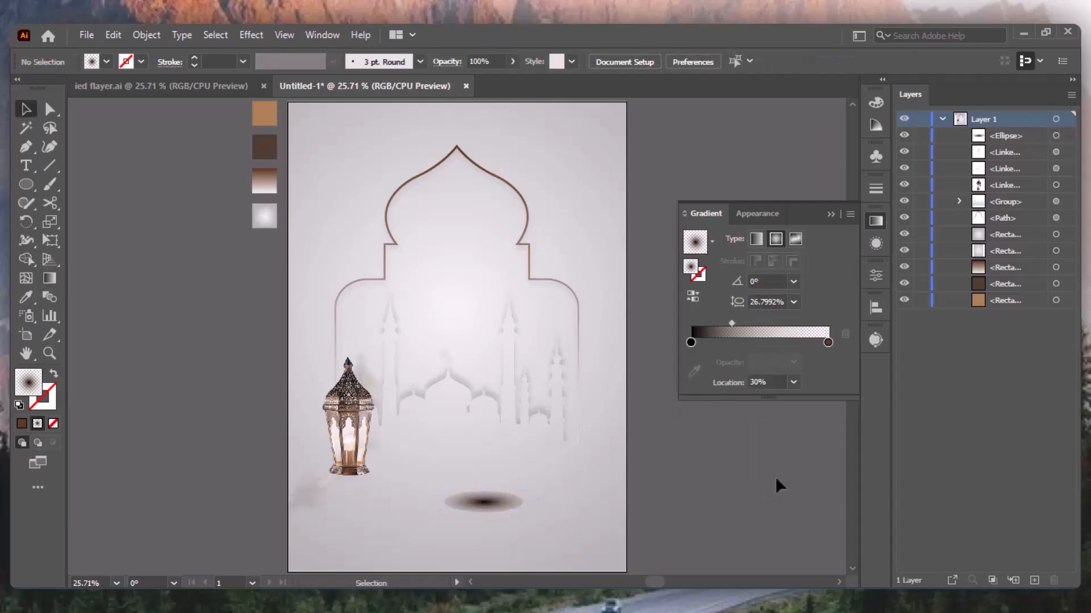
- Apply a Gaussian Blur to the shadow ellipse and move it under the lantern's base
{"action": "left_click", "coordinate": [251, 34]}
{"action": "mouse_move", "coordinate": [288, 295]}
{"action": "left_click", "coordinate": [460, 298]}
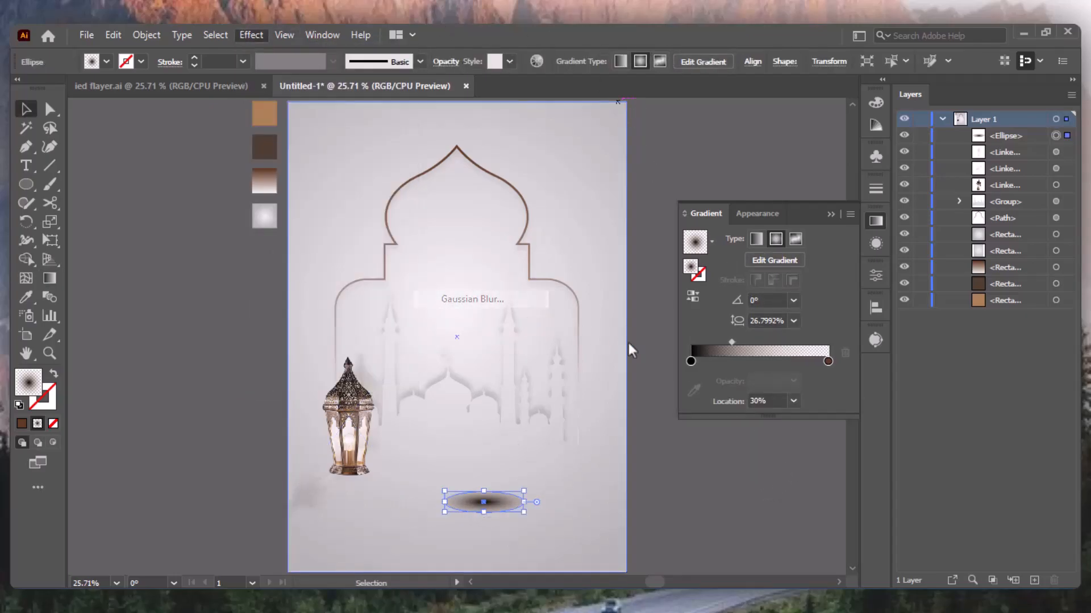
{"action": "left_click", "coordinate": [782, 245]}
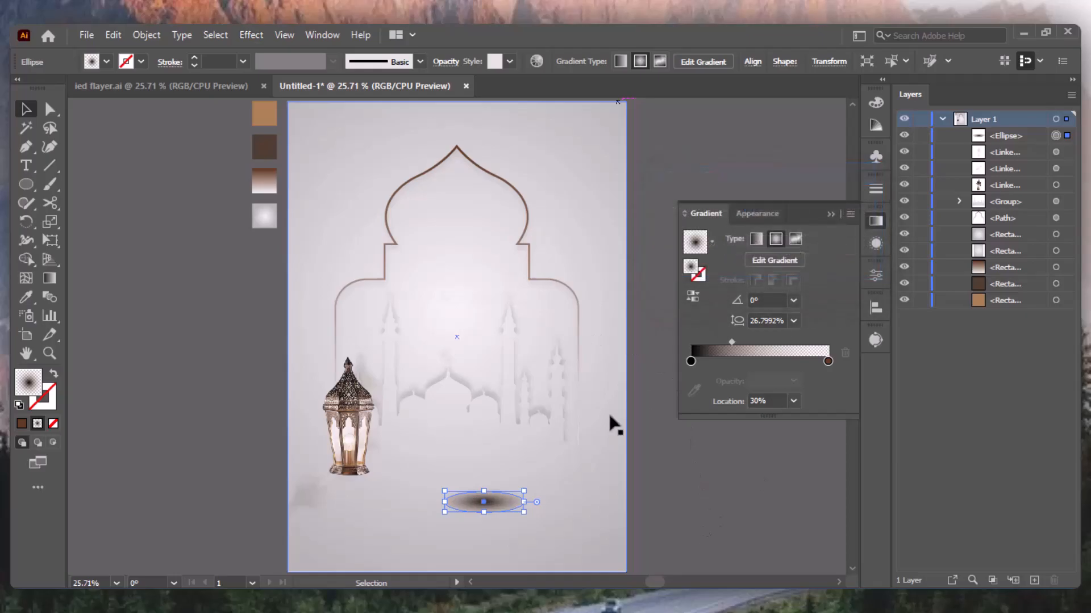
{"action": "left_click", "coordinate": [751, 533]}
{"action": "left_click_drag", "start_coordinate": [477, 499], "coordinate": [365, 481]}
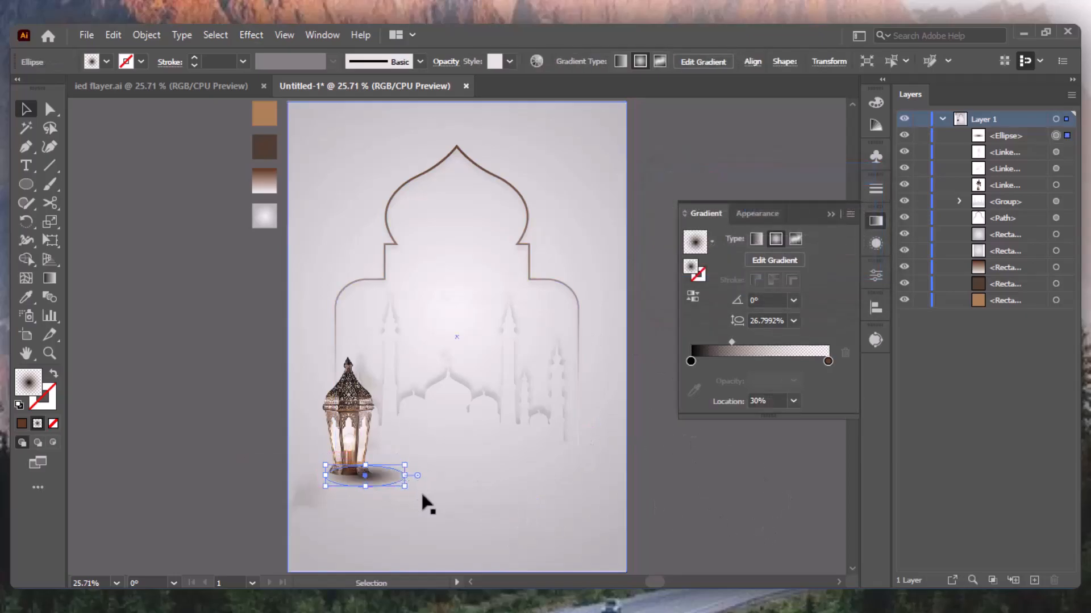
- Bring the faint 15% opacity lantern shadow image to the front, above the ellipse
{"action": "right_click", "coordinate": [355, 453]}
{"action": "left_click", "coordinate": [594, 349]}
{"action": "left_click", "coordinate": [721, 513]}
{"action": "left_click", "coordinate": [357, 449]}
{"action": "left_click", "coordinate": [375, 475]}
{"action": "right_click", "coordinate": [351, 435]}
{"action": "mouse_move", "coordinate": [488, 329]}
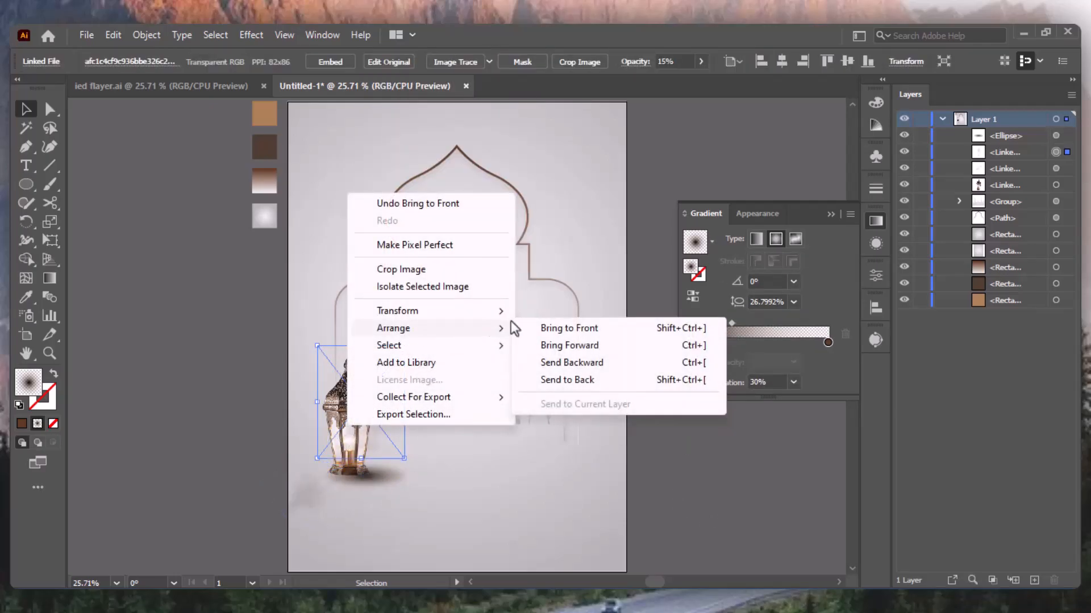
{"action": "left_click", "coordinate": [598, 330]}
{"action": "left_click", "coordinate": [567, 502]}
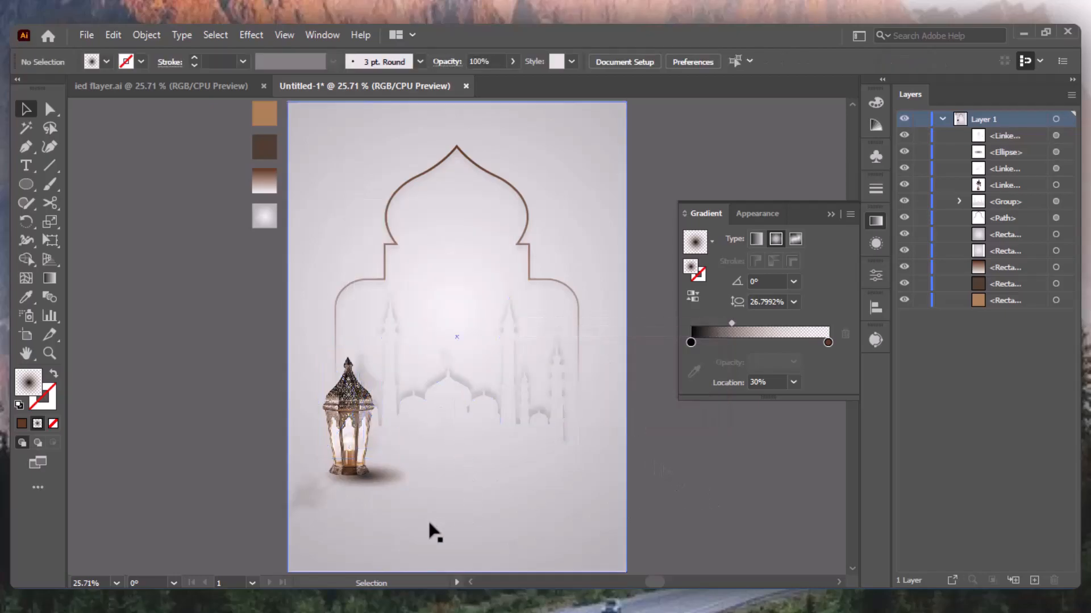
- Flatten the shadow ellipse slightly and nudge it left and down to fit beneath the lantern's base
{"action": "left_click", "coordinate": [385, 482]}
{"action": "left_click_drag", "start_coordinate": [364, 487], "coordinate": [365, 480]}
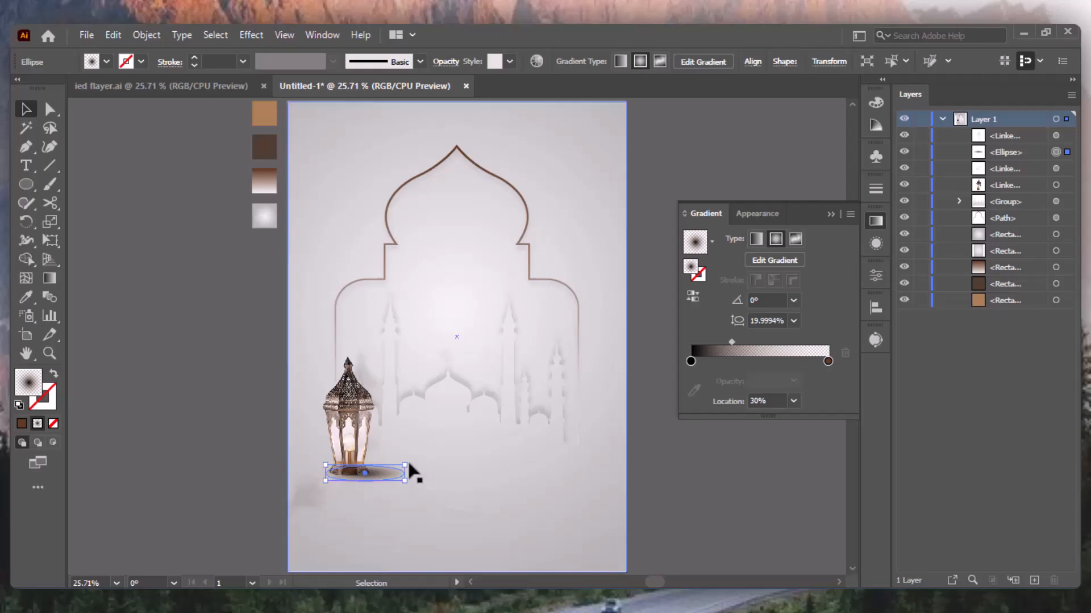
{"action": "key", "text": "shift+Left"}
{"action": "key", "text": "shift+Left"}
{"action": "key", "text": "shift+Left"}
{"action": "key", "text": "shift+Down"}
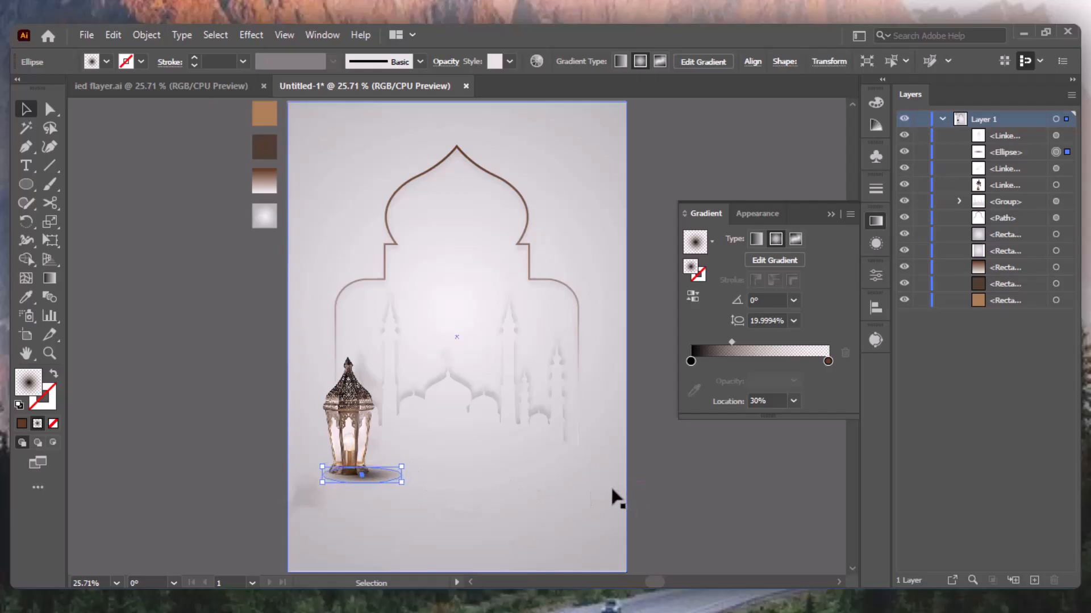
{"action": "left_click", "coordinate": [675, 500]}
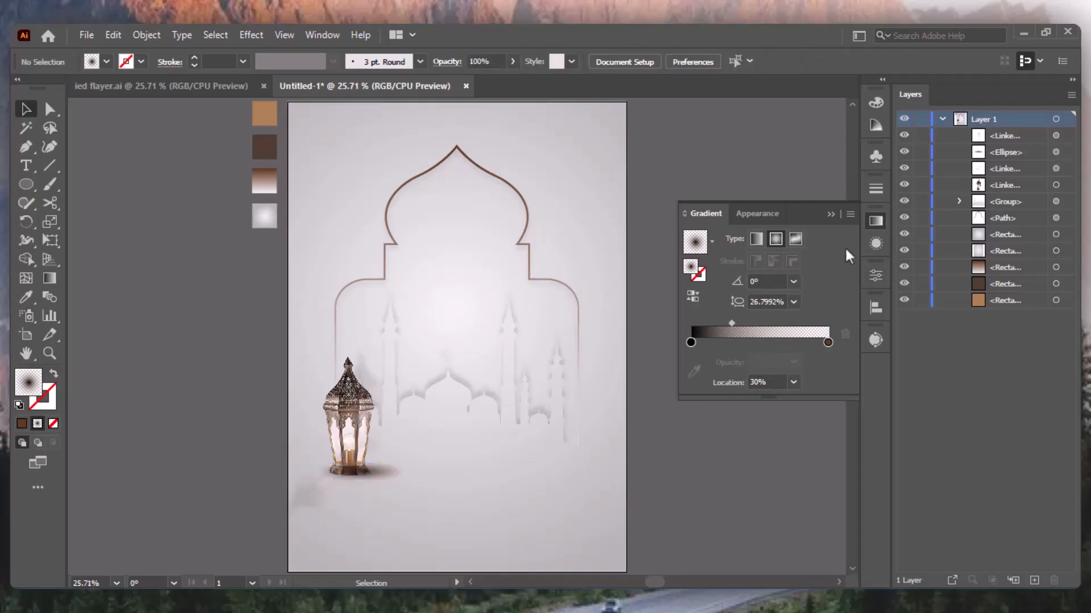
- Set the shadow ellipse's opacity to 75%
{"action": "left_click", "coordinate": [392, 473]}
{"action": "left_click", "coordinate": [446, 62]}
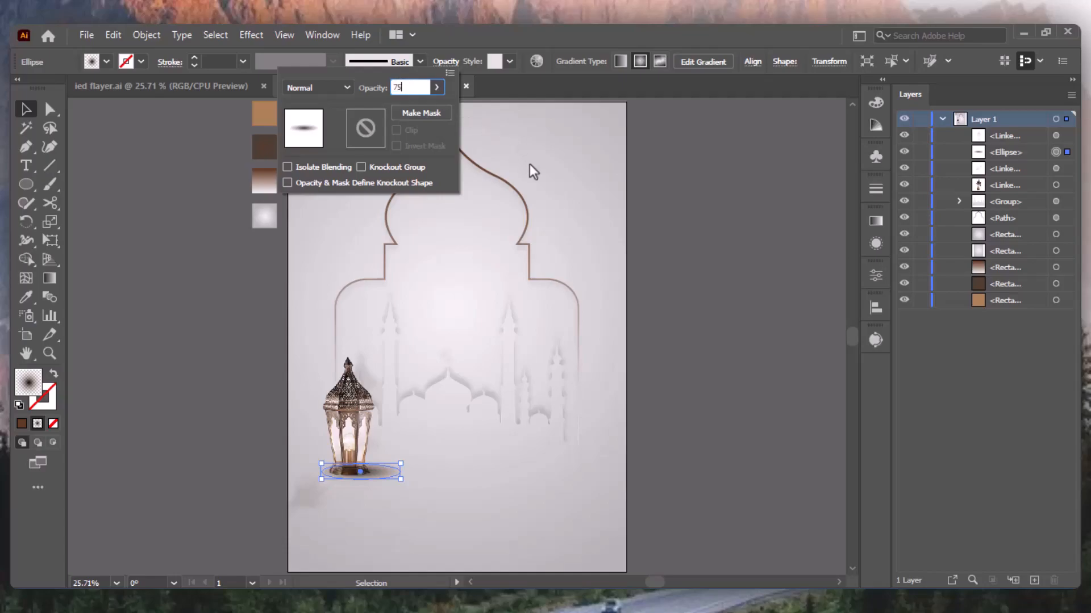
{"action": "left_click", "coordinate": [113, 117]}
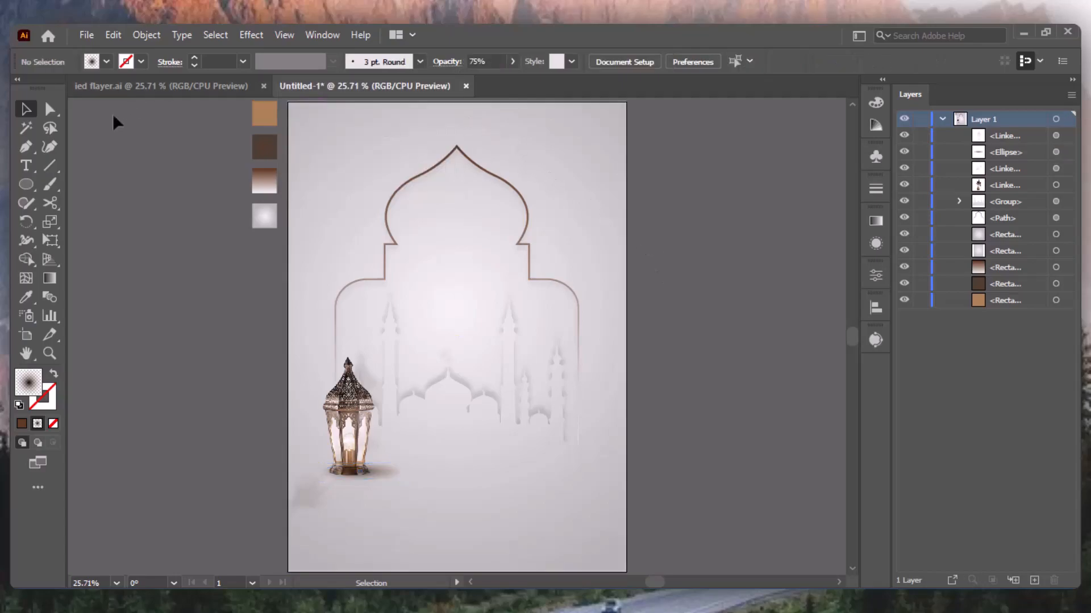
- Add a two-line point text beside the artboard reading "Eid Mubarok" and "1 Syawal 1444 H"
{"action": "left_click", "coordinate": [150, 299]}
{"action": "key", "text": "Escape"}
{"action": "left_click_drag", "start_coordinate": [188, 318], "coordinate": [354, 335]}
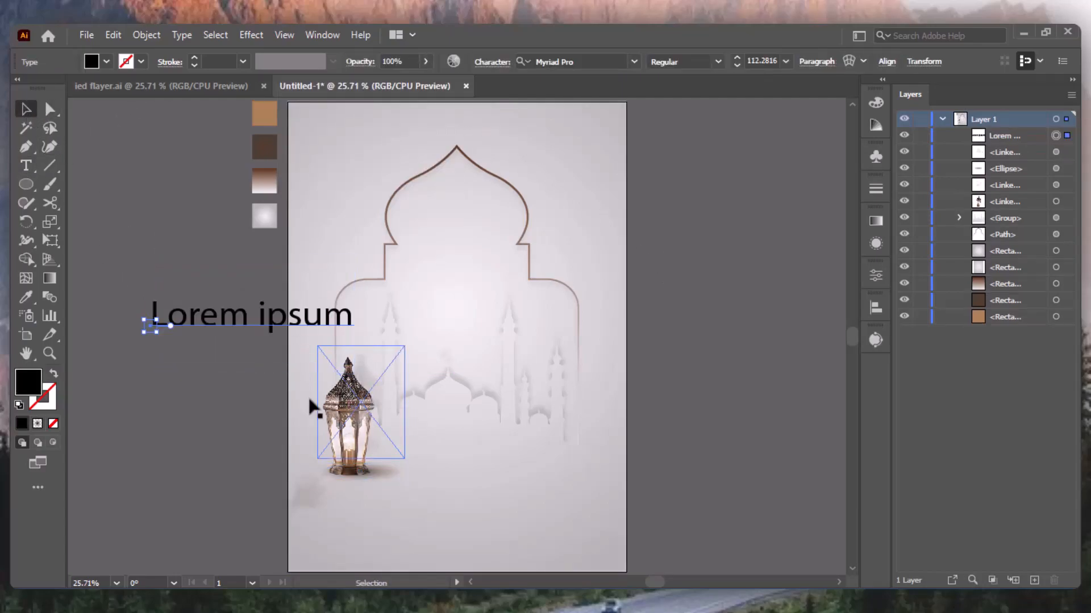
{"action": "double_click", "coordinate": [226, 316]}
{"action": "key", "text": "ctrl+a"}
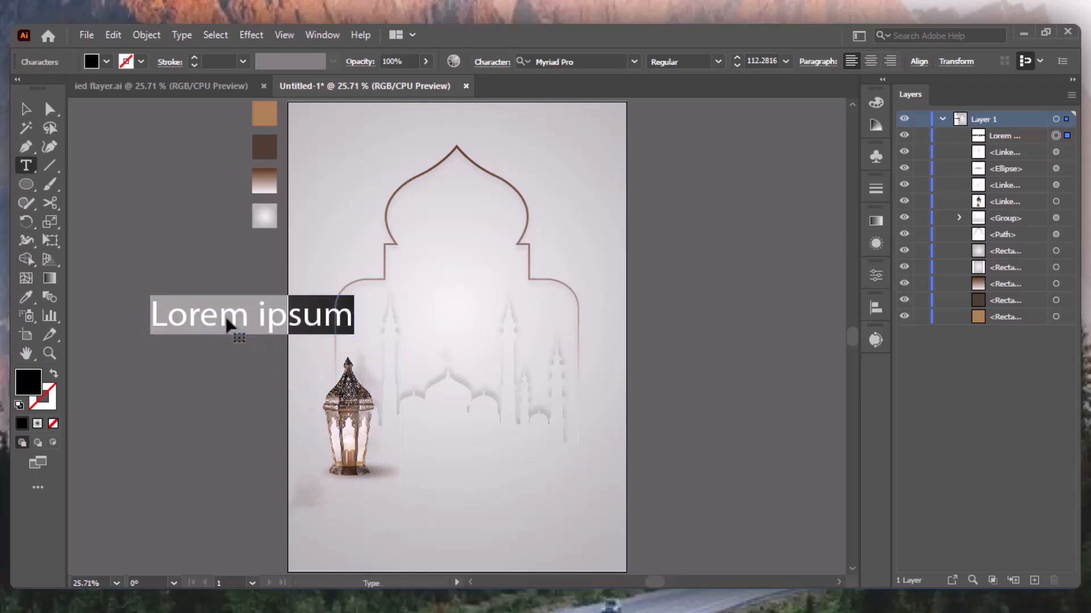
{"action": "type", "text": "Eid"}
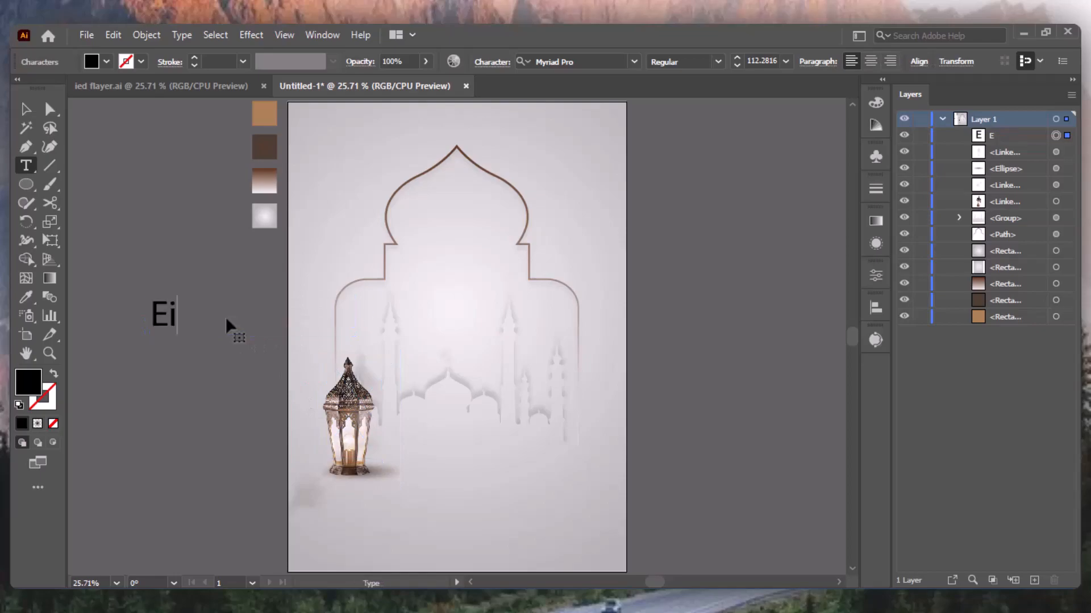
{"action": "type", "text": "ubarok "}
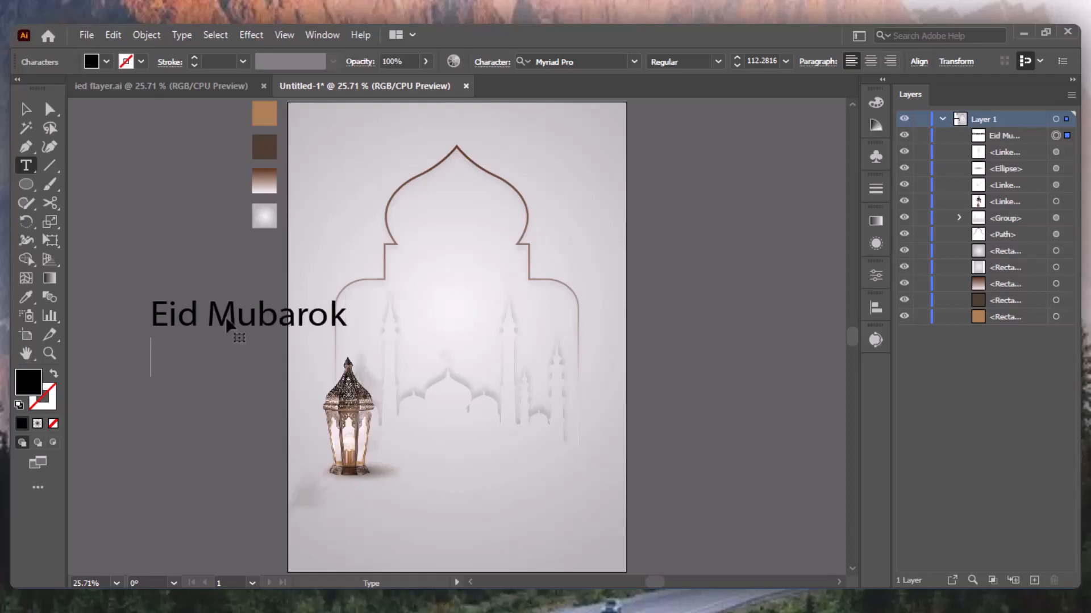
{"action": "type", "text": "1 Sya"}
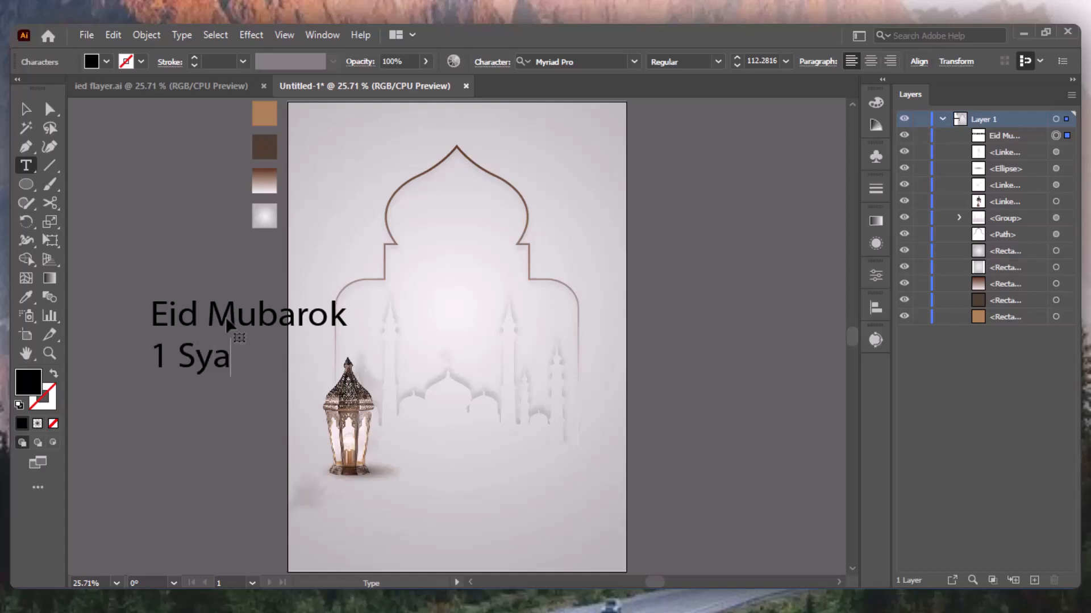
{"action": "type", "text": "wal 1444"}
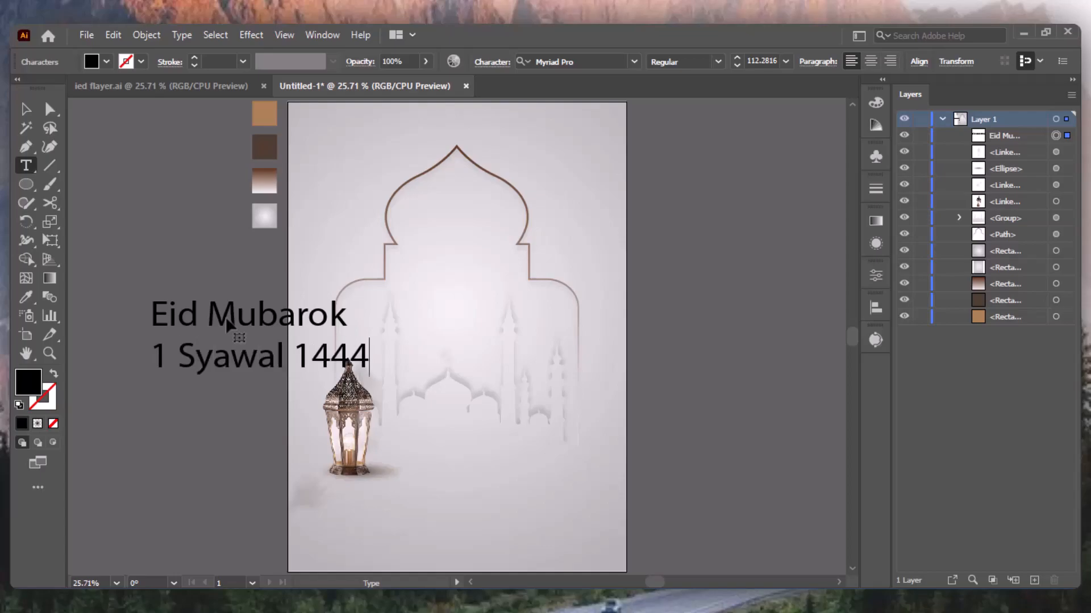
{"action": "type", "text": " H"}
{"action": "left_click", "coordinate": [26, 108]}
- Center-align the two text lines and move the text onto the artboard below the mosque silhouette
{"action": "left_click", "coordinate": [876, 275]}
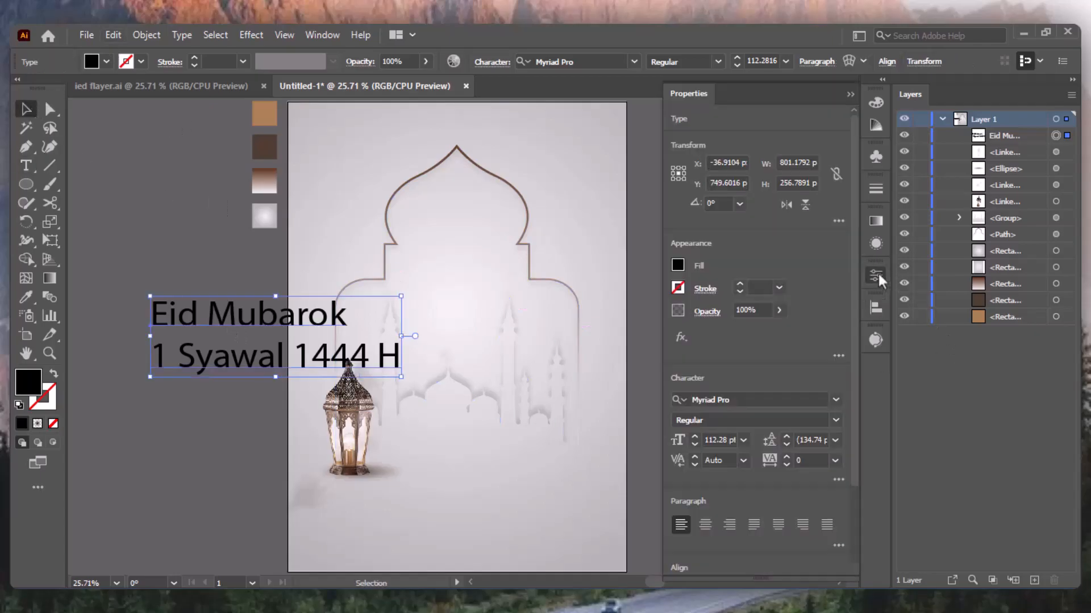
{"action": "left_click", "coordinate": [709, 528]}
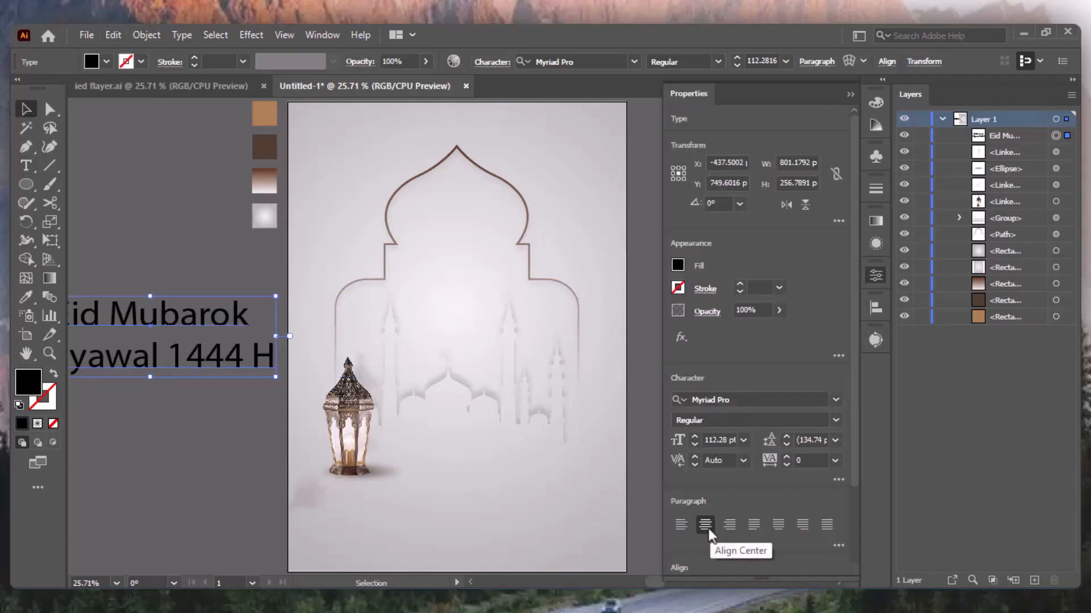
{"action": "left_click_drag", "start_coordinate": [172, 320], "coordinate": [503, 455]}
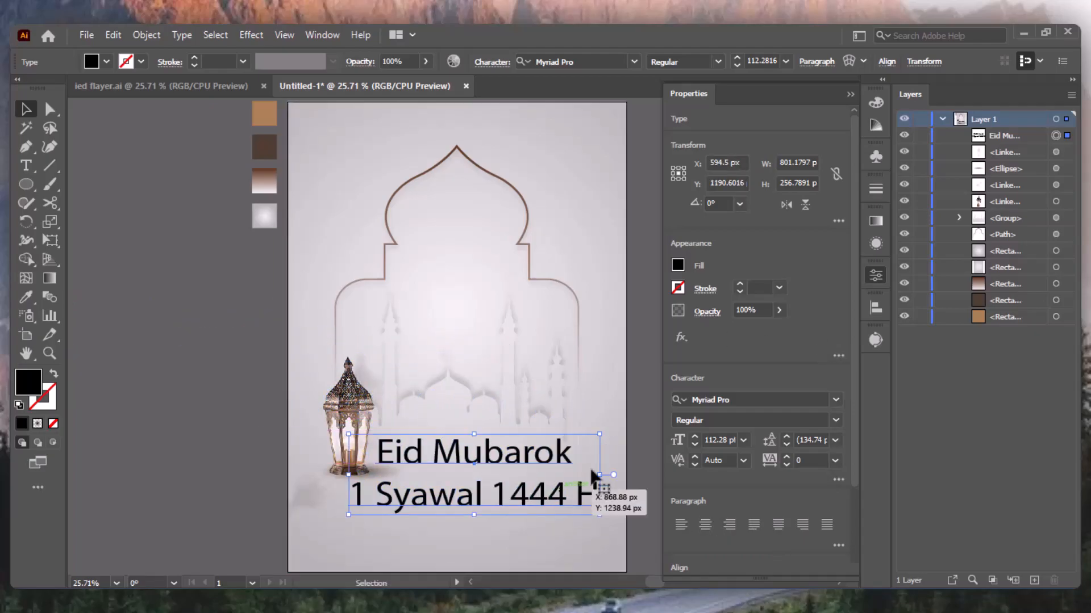
{"action": "left_click", "coordinate": [850, 92]}
- Change the greeting text's font to IdulFitri-Regular
{"action": "left_click", "coordinate": [634, 62]}
{"action": "left_click", "coordinate": [635, 61]}
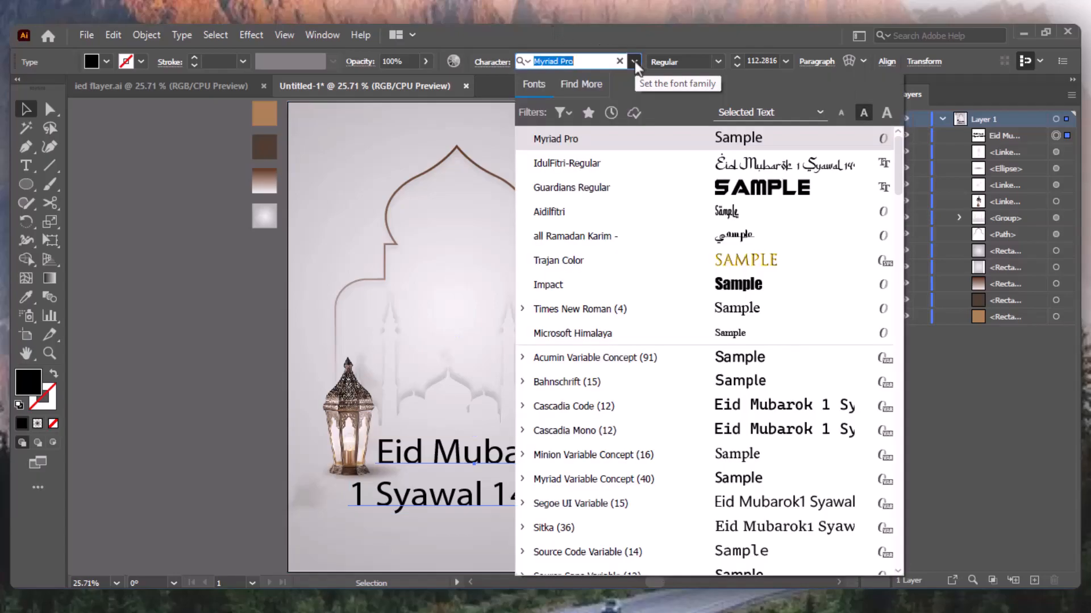
{"action": "left_click", "coordinate": [759, 166]}
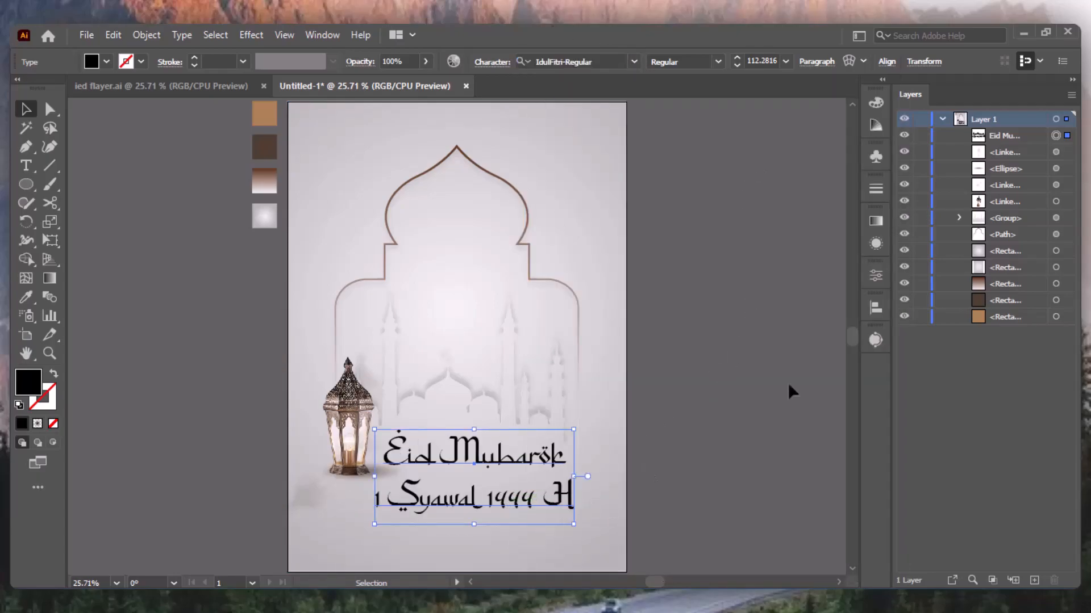
- Tighten the greeting text's leading to 95 pt
{"action": "left_click", "coordinate": [876, 277]}
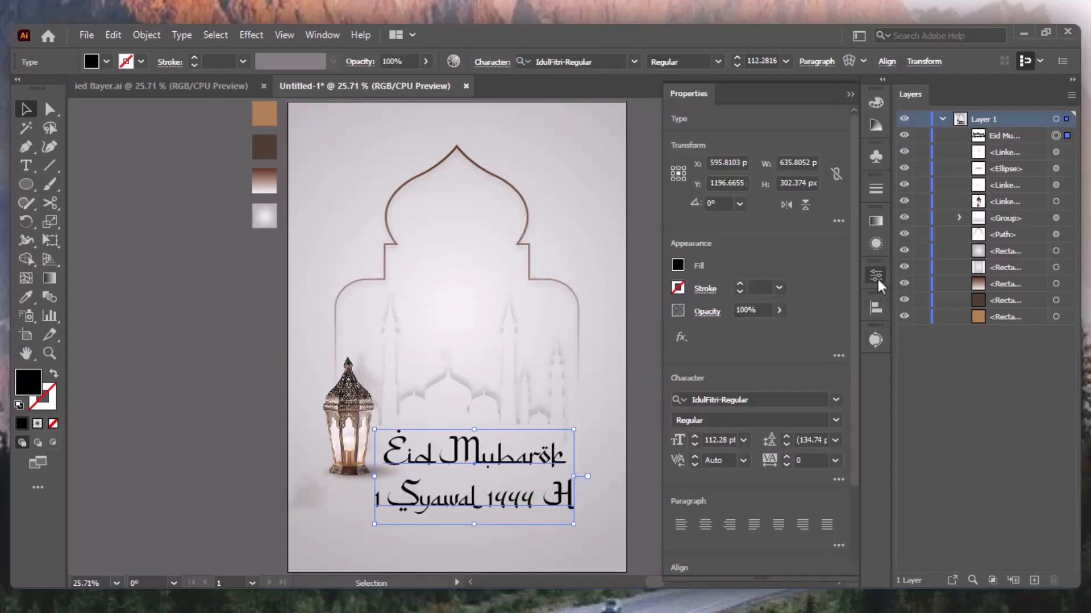
{"action": "left_click", "coordinate": [786, 445]}
{"action": "left_click", "coordinate": [786, 446]}
{"action": "left_click", "coordinate": [787, 445]}
{"action": "left_click", "coordinate": [787, 446]}
{"action": "left_click", "coordinate": [787, 445]}
{"action": "left_click", "coordinate": [786, 446]}
{"action": "left_click", "coordinate": [787, 445]}
{"action": "left_click", "coordinate": [786, 445]}
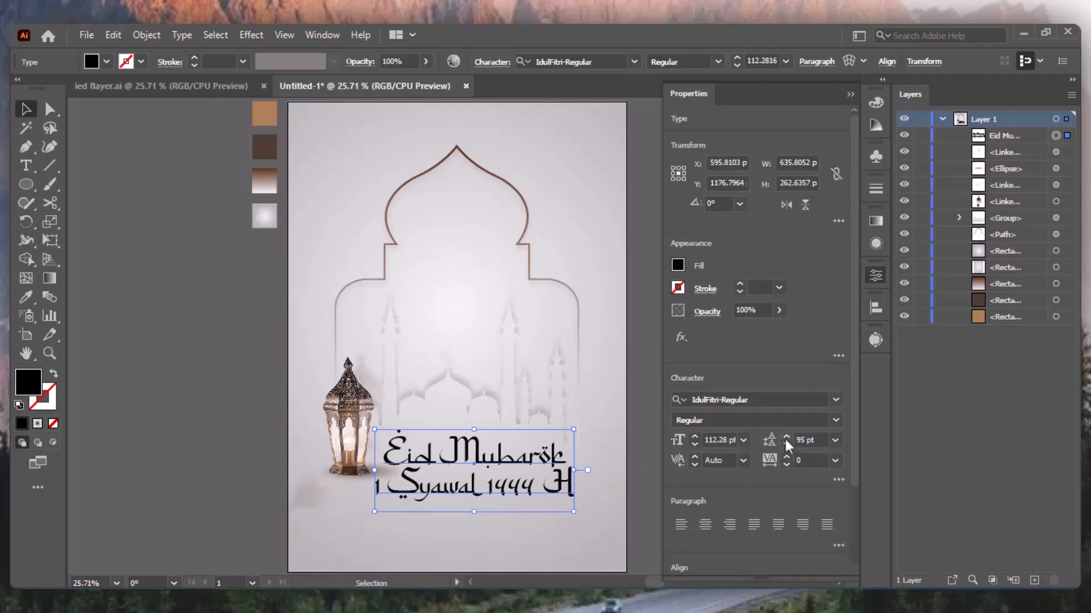
{"action": "left_click", "coordinate": [786, 439]}
{"action": "left_click", "coordinate": [800, 440]}
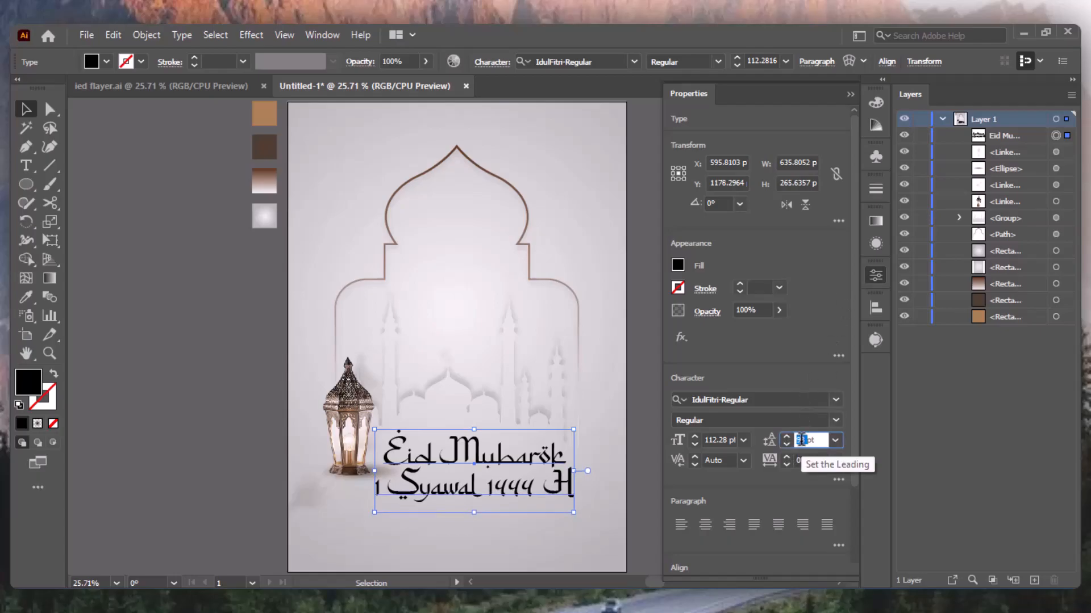
{"action": "type", "text": "5"}
{"action": "key", "text": "Return"}
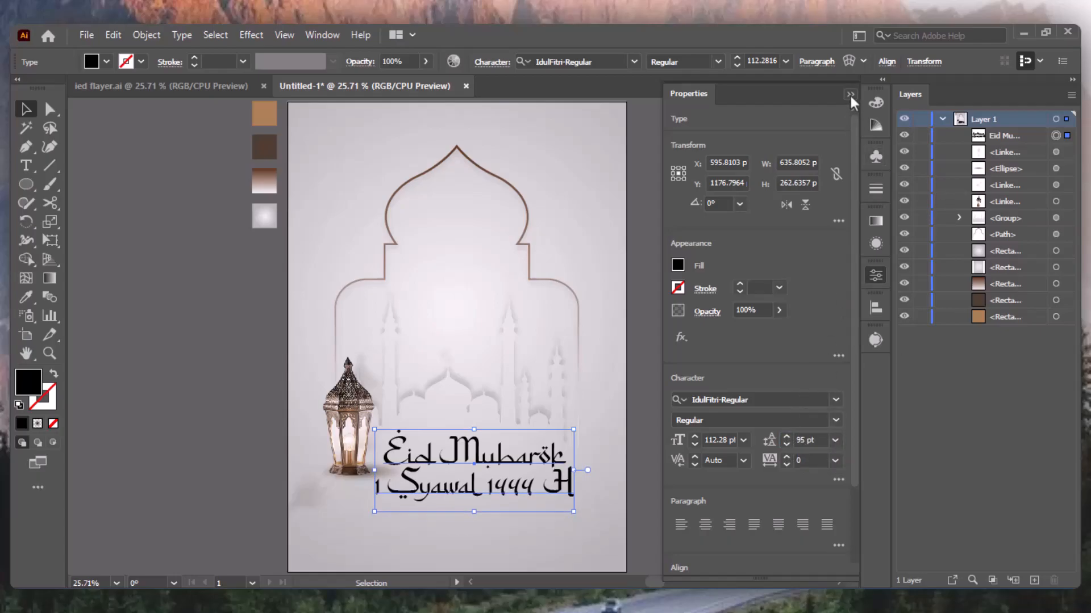
{"action": "left_click", "coordinate": [849, 94]}
{"action": "left_click", "coordinate": [783, 250]}
- Thicken the greeting text with a 3 pt stroke
{"action": "left_click", "coordinate": [512, 459]}
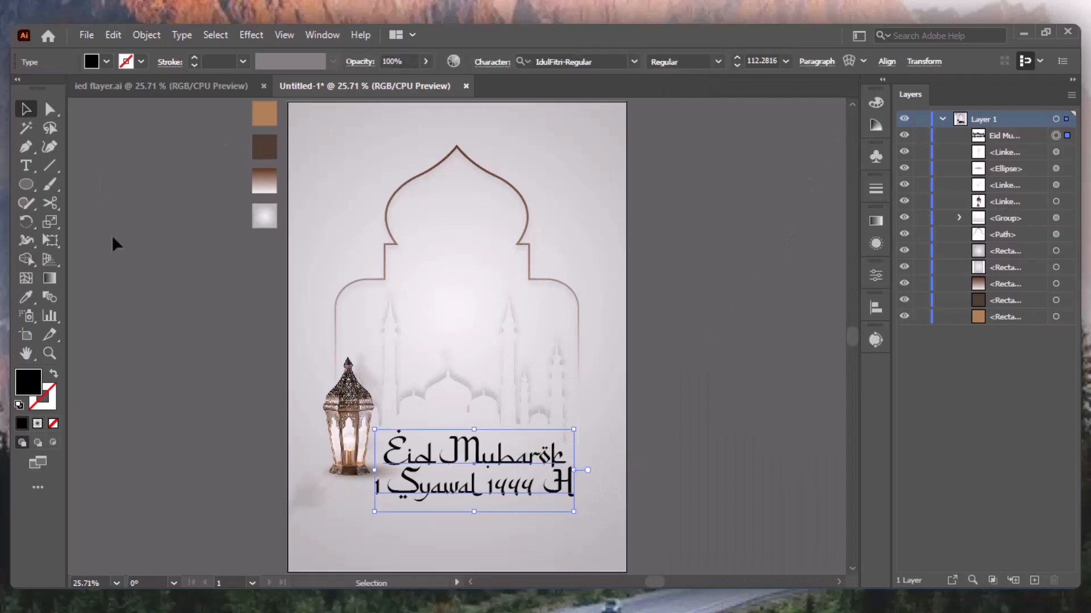
{"action": "left_click", "coordinate": [194, 59]}
{"action": "left_click", "coordinate": [195, 58]}
{"action": "left_click", "coordinate": [194, 58]}
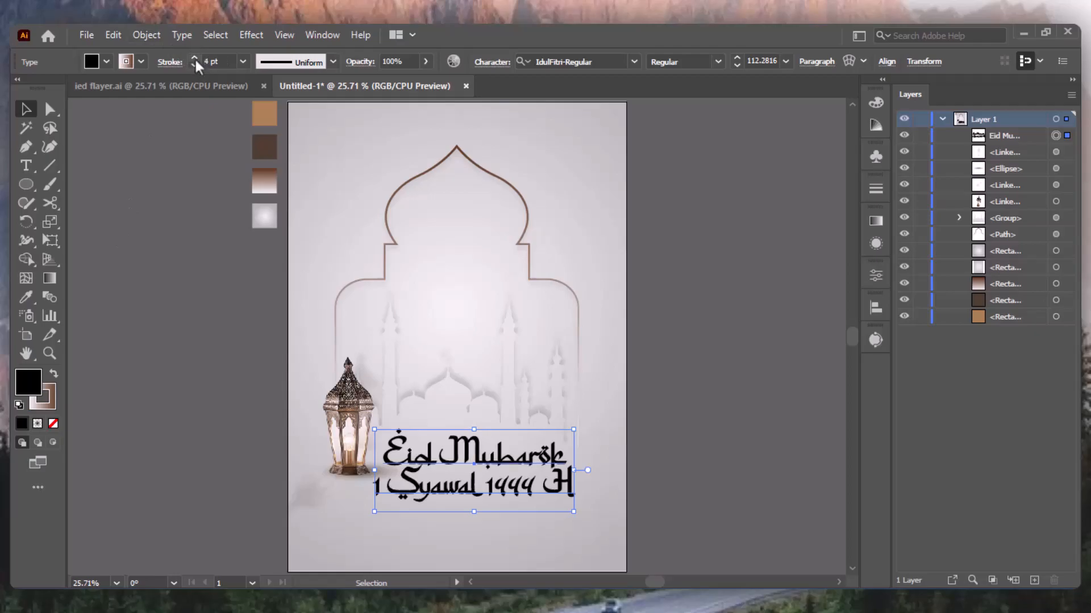
{"action": "left_click", "coordinate": [194, 57]}
{"action": "left_click", "coordinate": [194, 65]}
{"action": "left_click", "coordinate": [136, 289]}
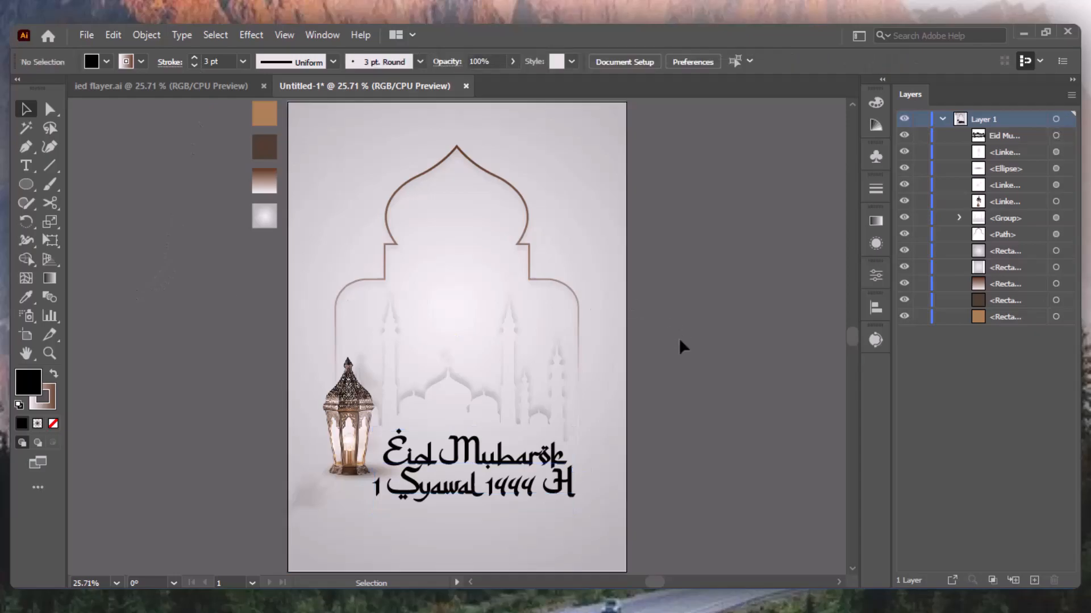
- Convert the greeting text to outlines and unite the letter shapes with Pathfinder
{"action": "left_click", "coordinate": [545, 462]}
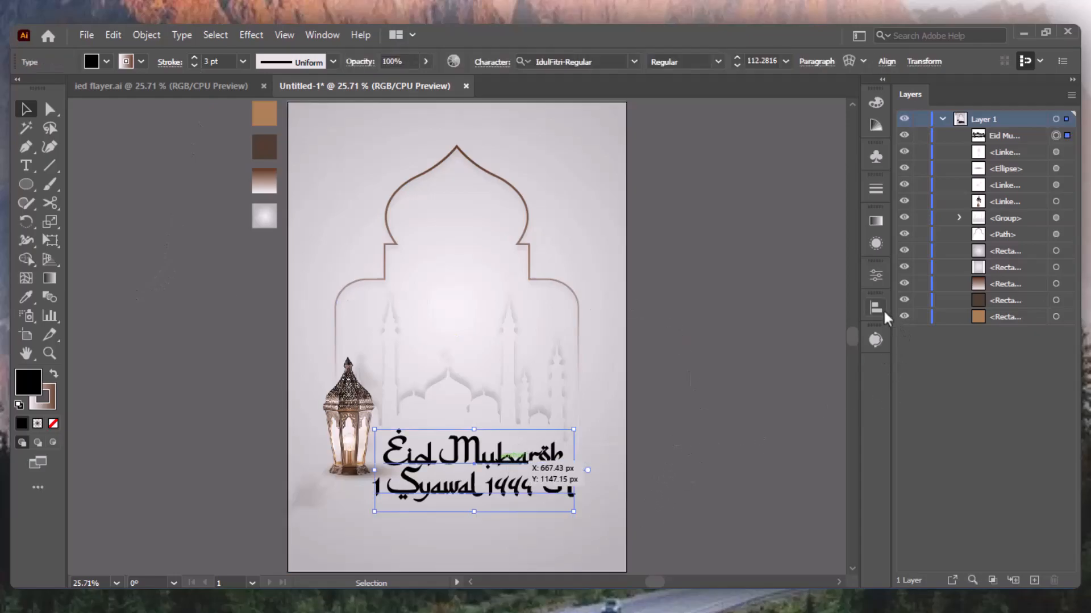
{"action": "right_click", "coordinate": [545, 461]}
{"action": "left_click", "coordinate": [616, 233]}
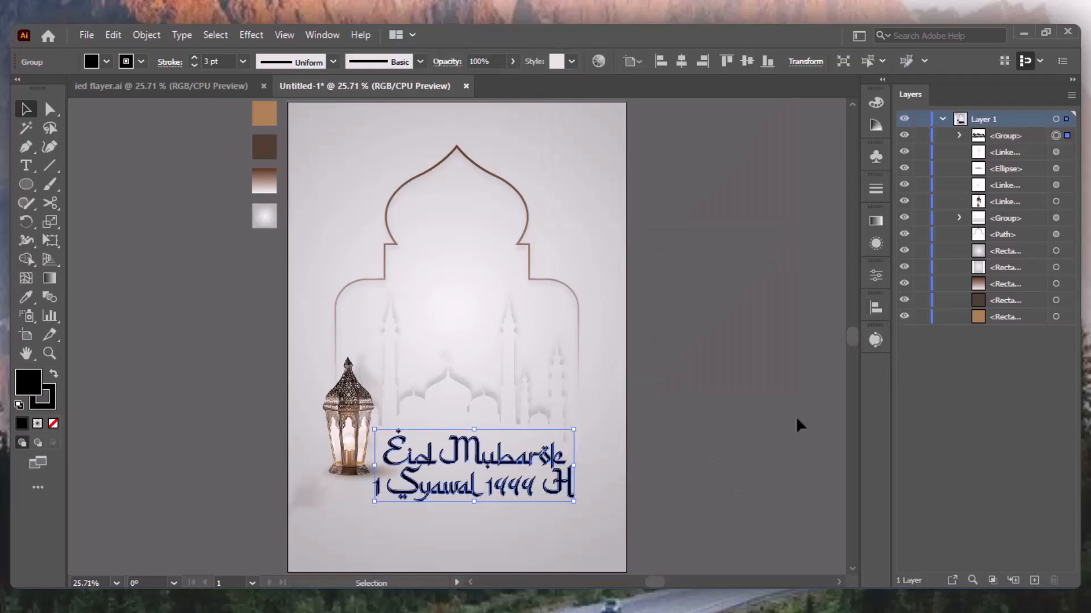
{"action": "left_click", "coordinate": [876, 277]}
{"action": "left_click", "coordinate": [674, 460]}
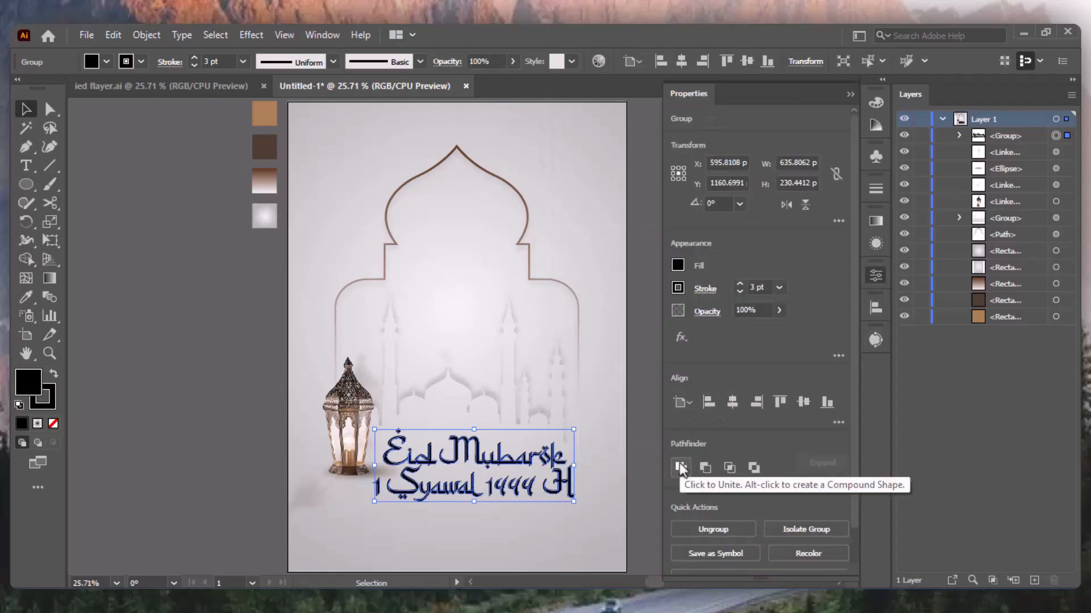
{"action": "left_click", "coordinate": [729, 307]}
- Move the outlined greeting down so it overlaps the artboard's lower-right corner, clear of the lantern
{"action": "left_click_drag", "start_coordinate": [494, 464], "coordinate": [620, 566]}
{"action": "left_click", "coordinate": [759, 313]}
{"action": "left_click", "coordinate": [770, 430]}
- Group the lantern image together with its two shadow images and the shadow ellipse beneath it
{"action": "left_click", "coordinate": [348, 428]}
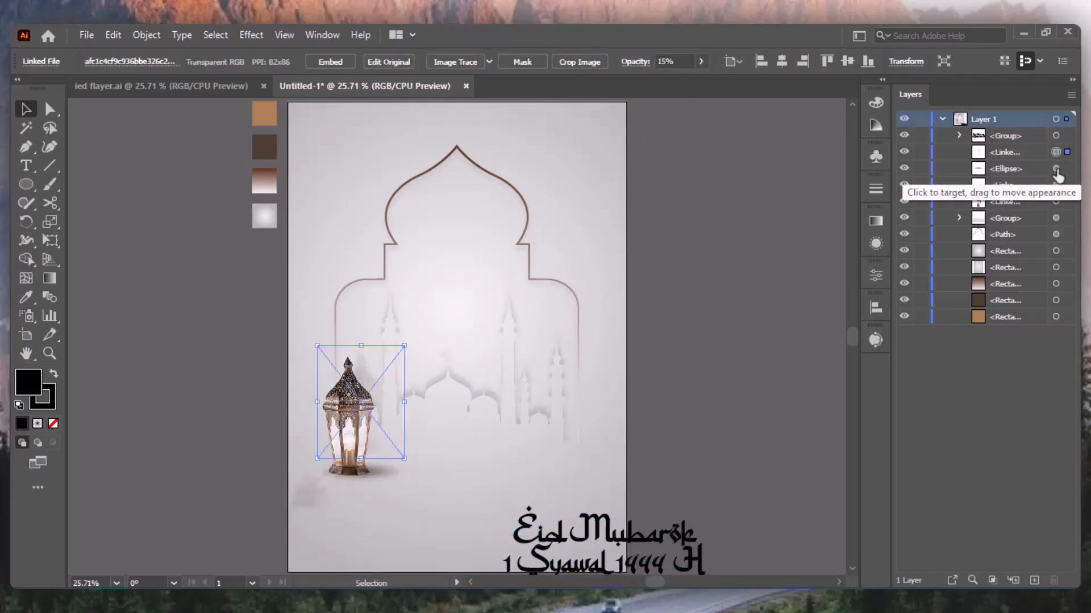
{"action": "left_click", "coordinate": [1056, 169], "text": "shift"}
{"action": "left_click", "coordinate": [1055, 185], "text": "shift"}
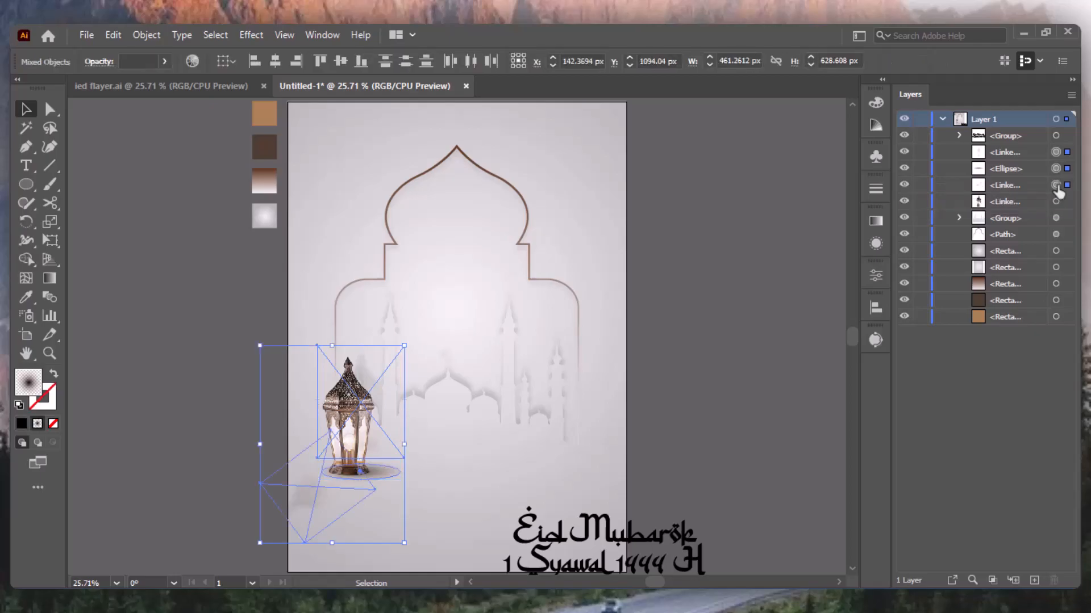
{"action": "left_click", "coordinate": [1056, 202], "text": "shift"}
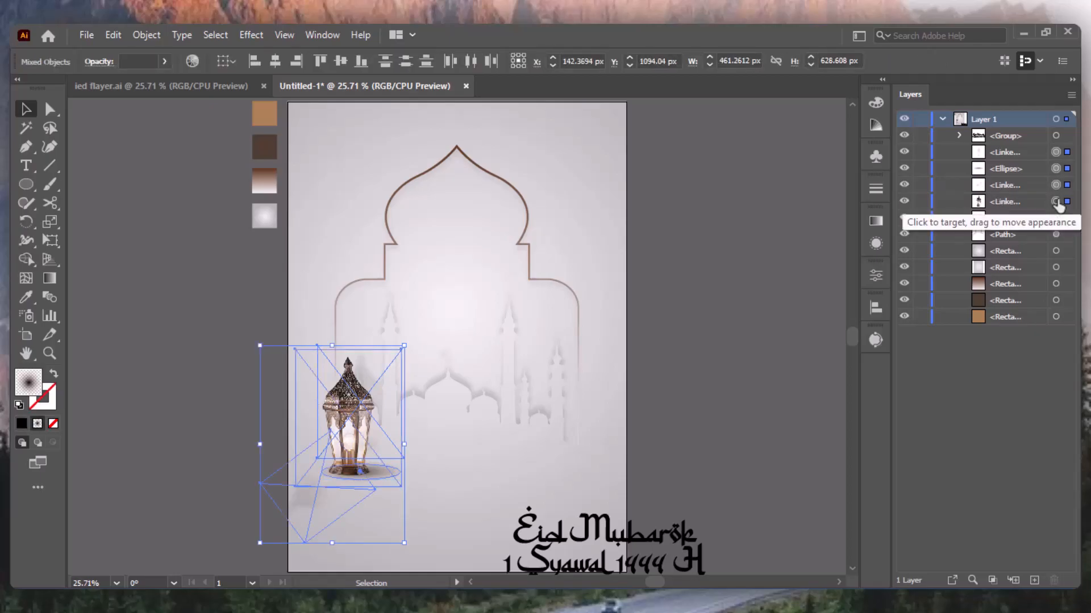
{"action": "right_click", "coordinate": [363, 452]}
{"action": "left_click", "coordinate": [398, 288]}
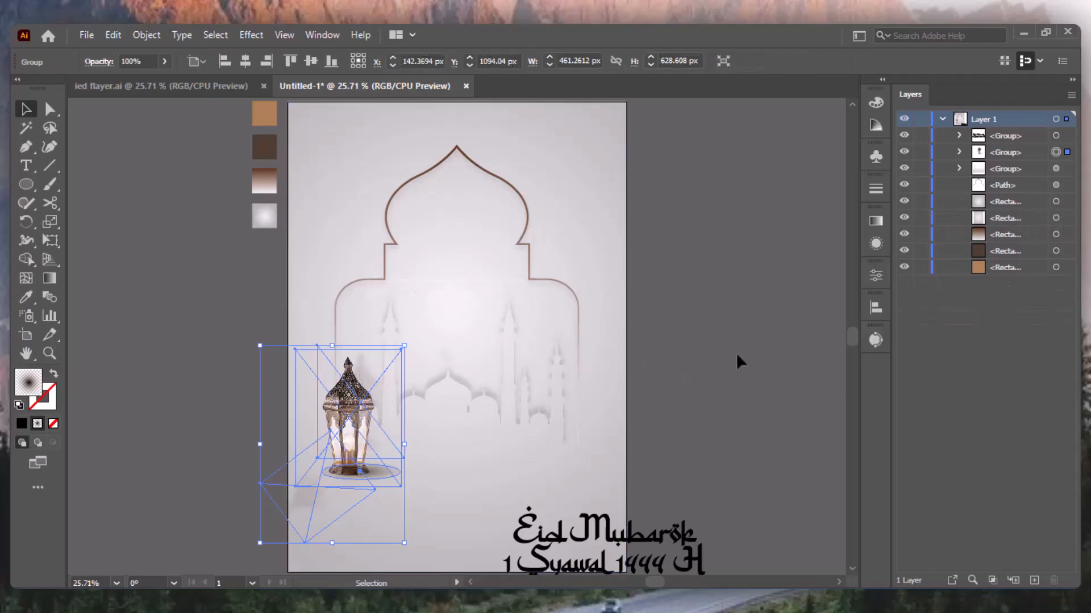
- Shift the lantern group slightly down and left, and move the greeting up beside the lantern's lower half
{"action": "left_click_drag", "start_coordinate": [358, 438], "coordinate": [347, 445]}
{"action": "left_click", "coordinate": [721, 445]}
{"action": "left_click_drag", "start_coordinate": [615, 540], "coordinate": [470, 447]}
{"action": "left_click", "coordinate": [736, 389]}
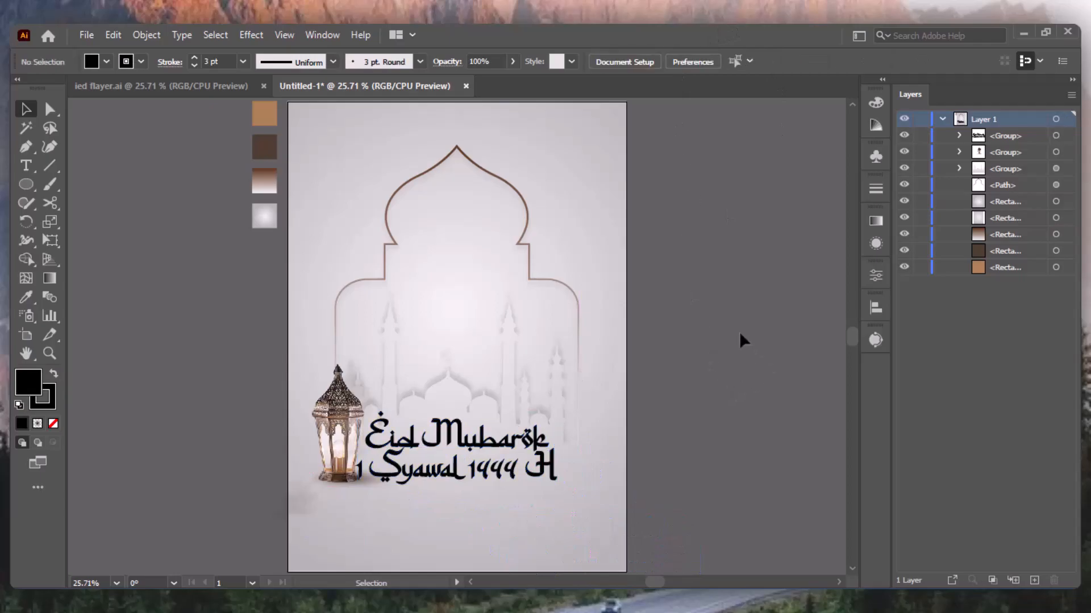
- Enlarge the greeting slightly and move the lantern group further down and left, near the artboard's left edge
{"action": "left_click", "coordinate": [554, 463]}
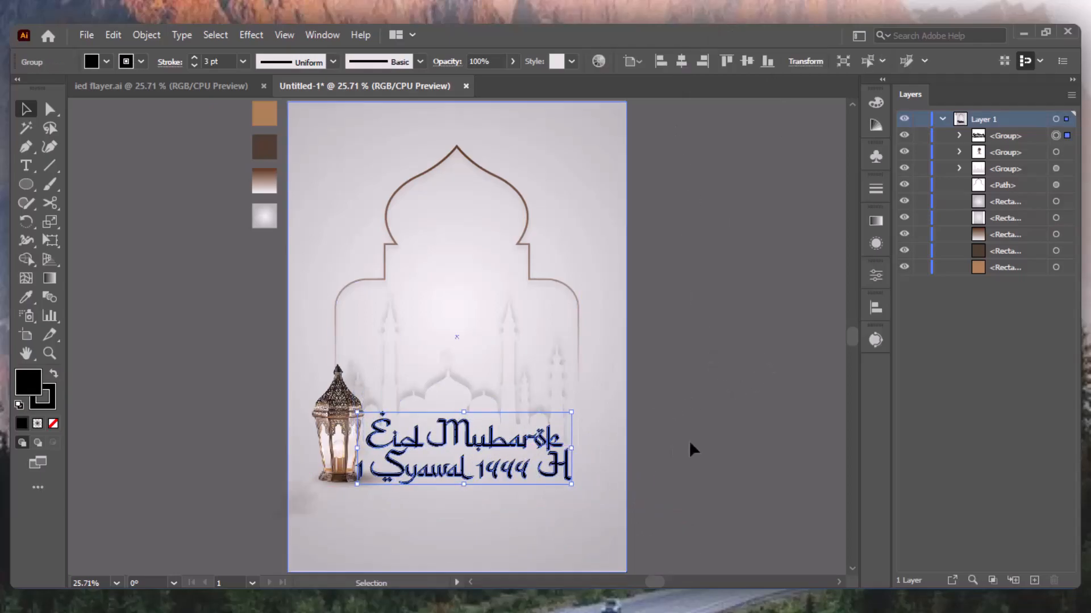
{"action": "left_click", "coordinate": [666, 450]}
{"action": "left_click_drag", "start_coordinate": [337, 424], "coordinate": [322, 443]}
- Center the greeting horizontally on the artboard
{"action": "left_click", "coordinate": [481, 447]}
{"action": "left_click", "coordinate": [659, 61]}
{"action": "left_click", "coordinate": [724, 305]}
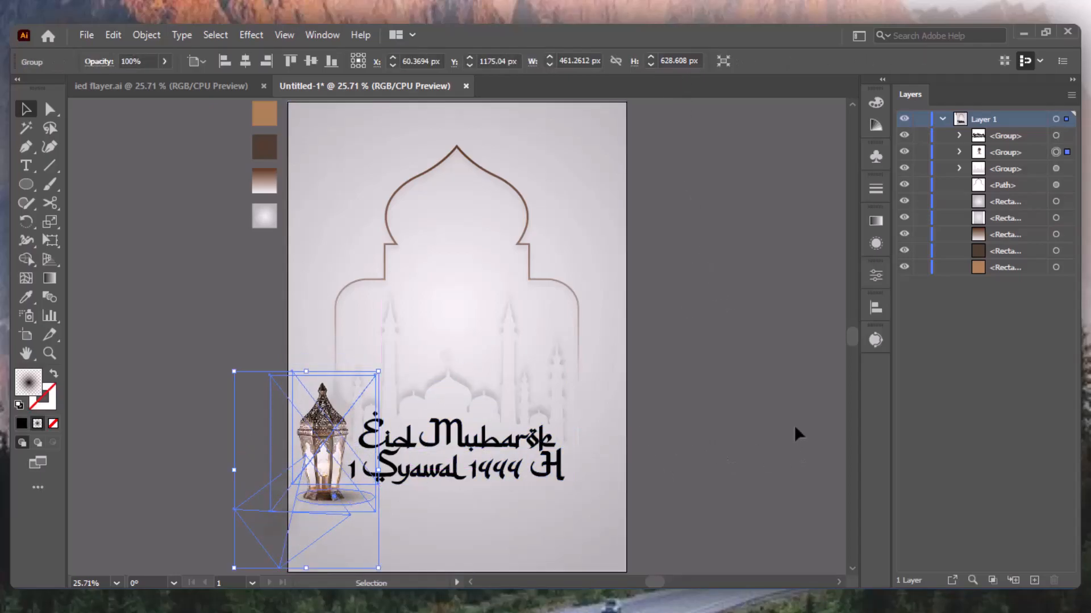
{"action": "left_click", "coordinate": [771, 401]}
{"action": "left_click", "coordinate": [492, 473]}
{"action": "left_click_drag", "start_coordinate": [491, 473], "coordinate": [491, 472]}
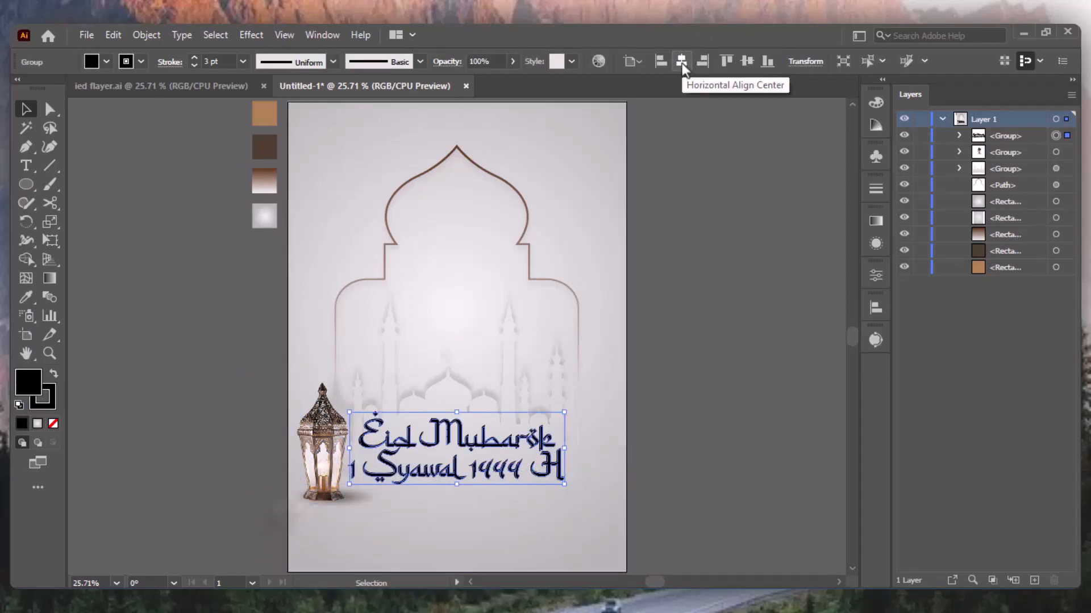
{"action": "left_click", "coordinate": [694, 209]}
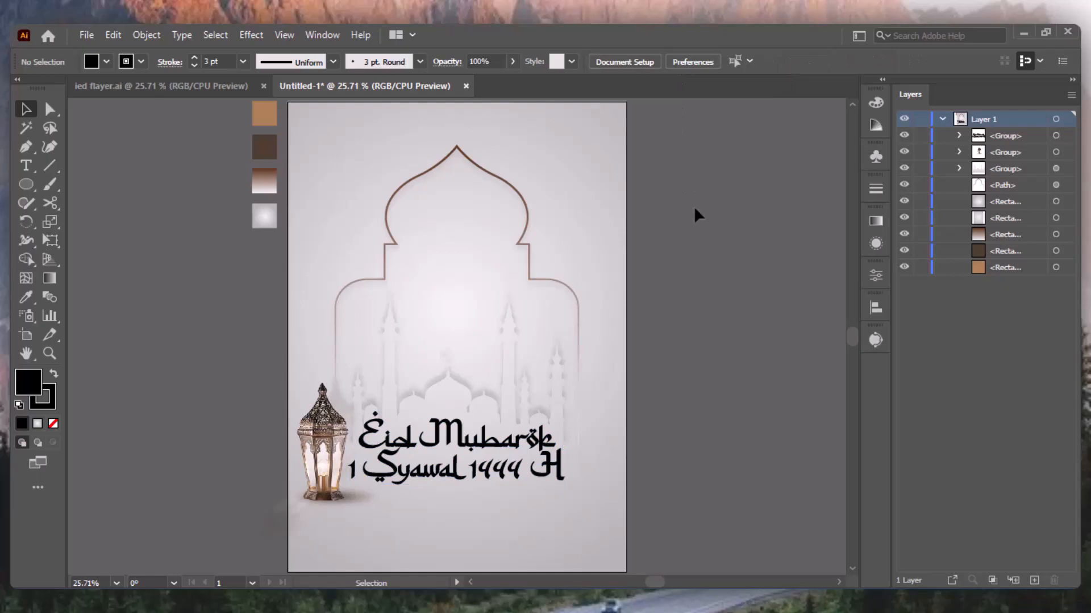
- Create two overlapping circles with the dark brown swatch's fill beside the artboard, the front one offset up and right
{"action": "left_click_drag", "start_coordinate": [25, 186], "coordinate": [91, 184]}
{"action": "key", "text": "v"}
{"action": "left_click", "coordinate": [263, 149]}
{"action": "left_click_drag", "start_coordinate": [25, 185], "coordinate": [97, 222]}
{"action": "left_click_drag", "start_coordinate": [146, 305], "coordinate": [251, 412]}
{"action": "key", "text": "v"}
{"action": "left_click_drag", "start_coordinate": [186, 352], "coordinate": [165, 404]}
{"action": "left_click", "coordinate": [258, 258]}
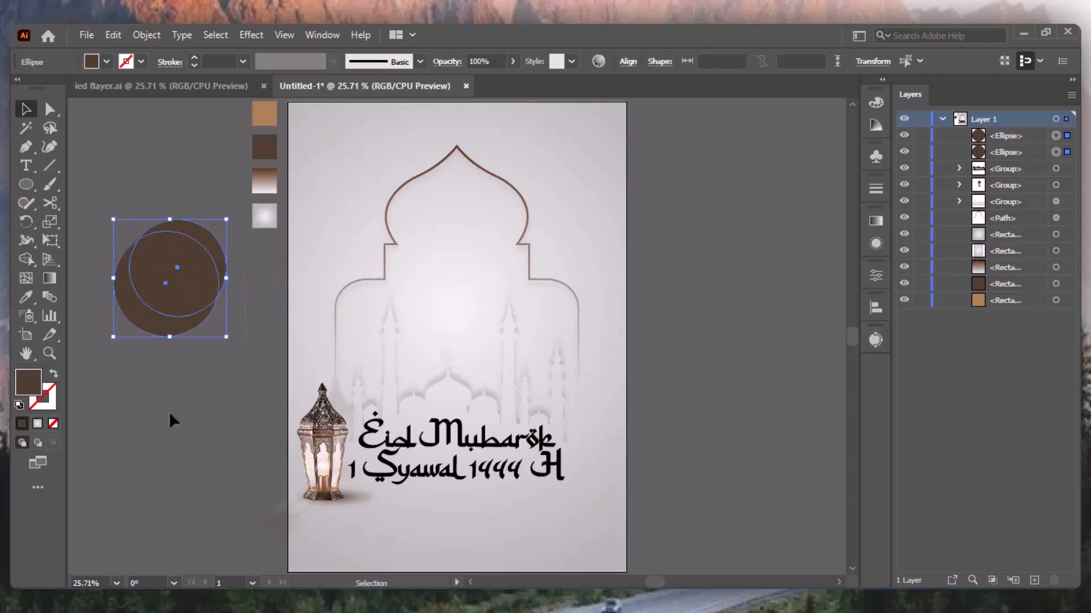
- Subtract the front circle from the back one with Minus Front to form a crescent
{"action": "left_click", "coordinate": [875, 276]}
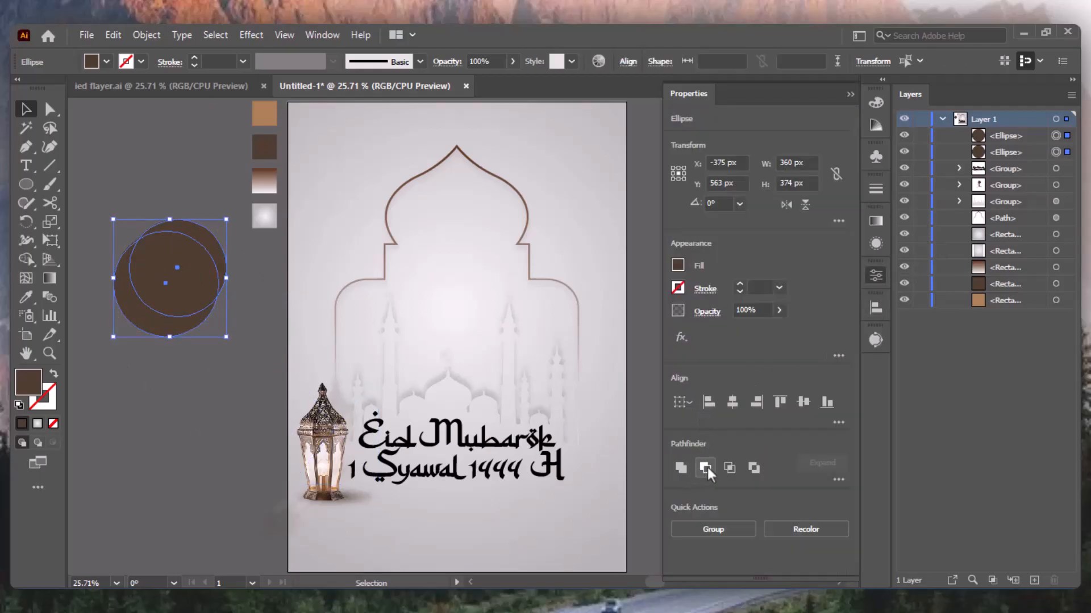
{"action": "left_click", "coordinate": [705, 468]}
{"action": "left_click", "coordinate": [850, 95]}
{"action": "left_click", "coordinate": [713, 214]}
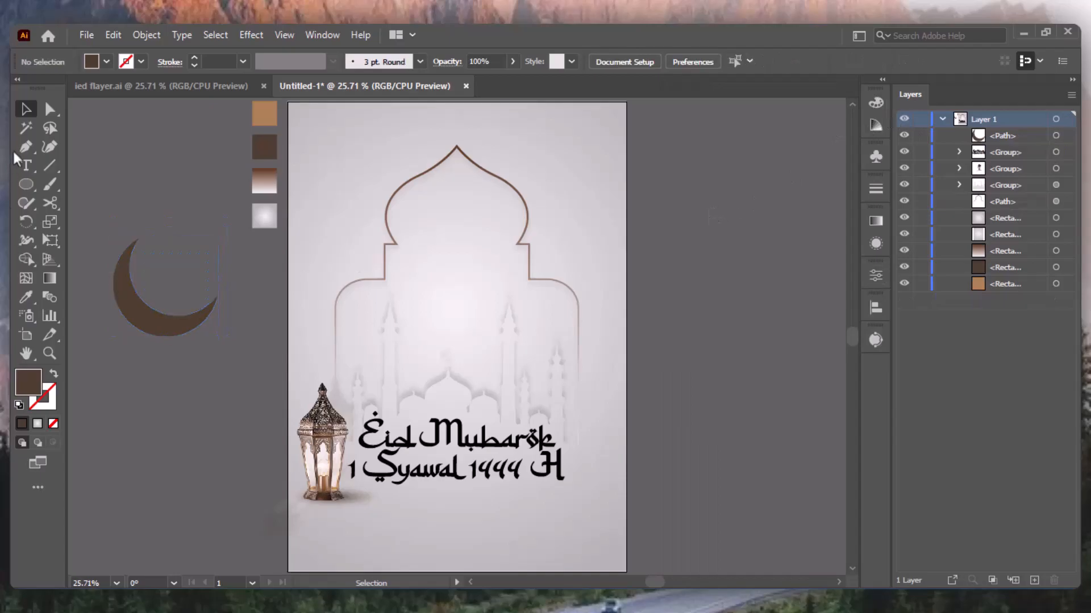
- Draw a circle with the light brown swatch's fill and place it over the dark brown crescent
{"action": "left_click", "coordinate": [158, 323]}
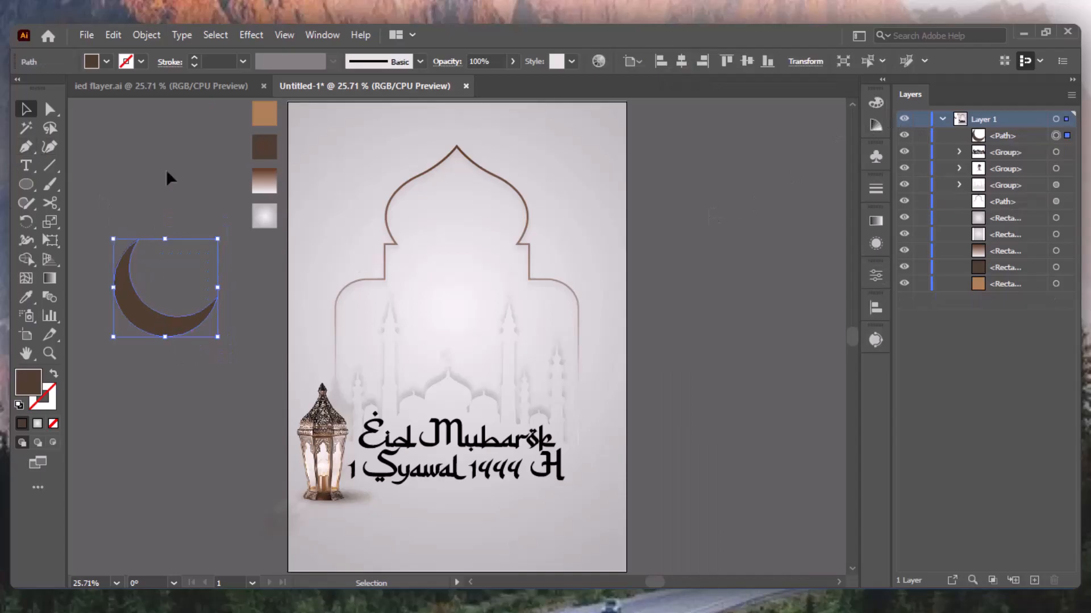
{"action": "left_click", "coordinate": [271, 112]}
{"action": "left_click", "coordinate": [26, 184]}
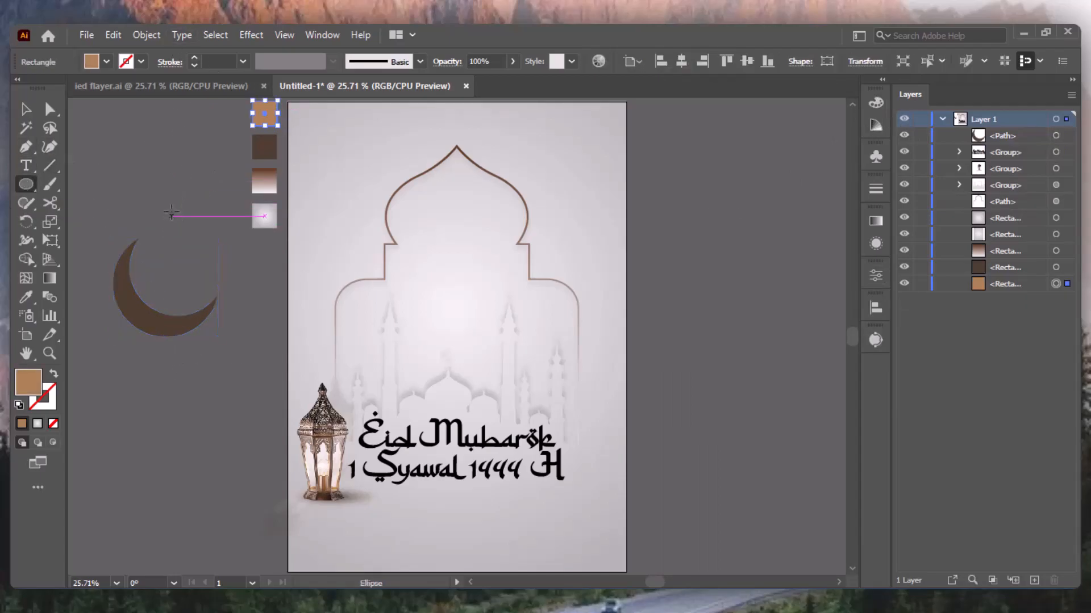
{"action": "left_click_drag", "start_coordinate": [165, 193], "coordinate": [254, 281]}
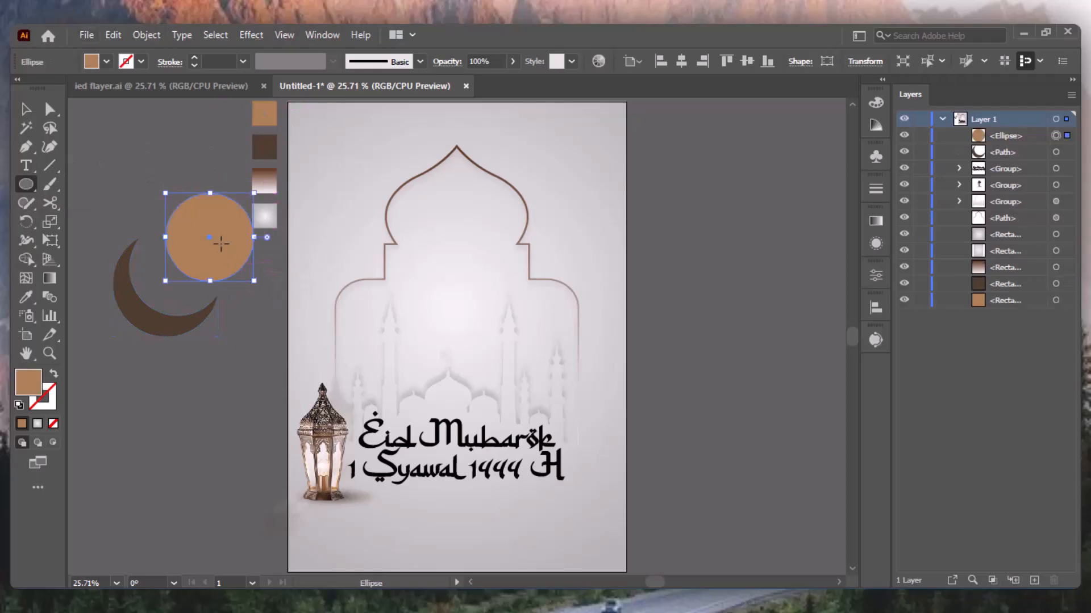
{"action": "left_click_drag", "start_coordinate": [213, 238], "coordinate": [218, 278]}
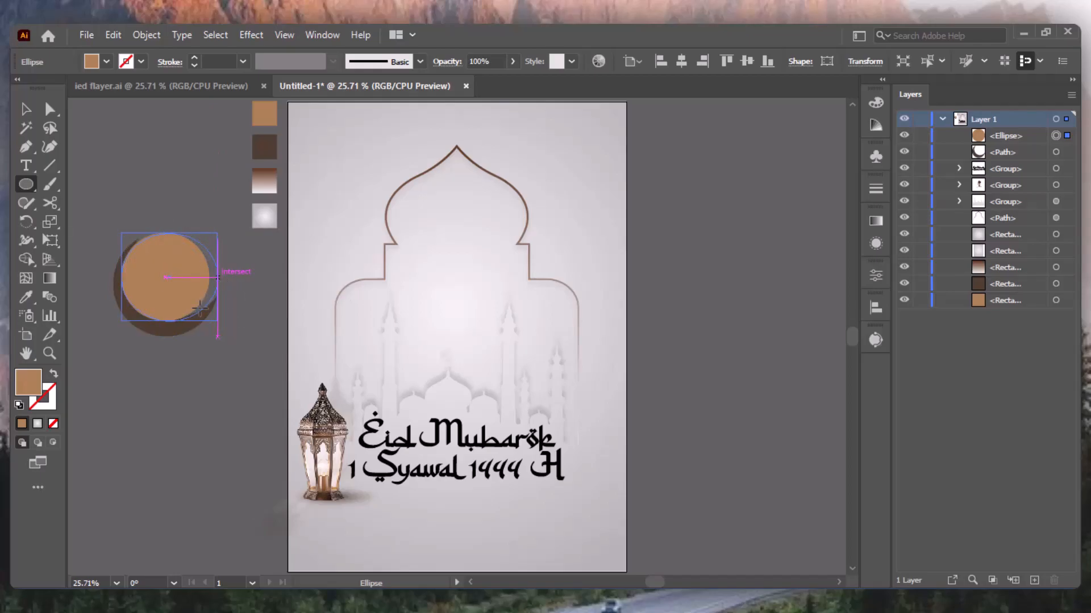
{"action": "key", "text": "ctrl+shift+a"}
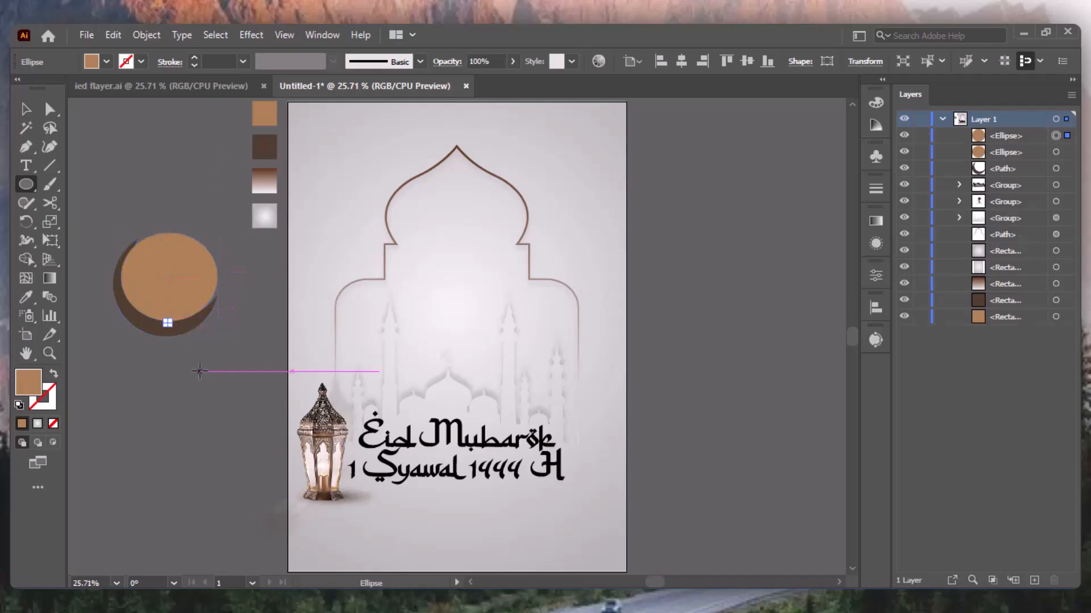
- Enlarge and reposition the light brown circle so it overlaps the crescent's inner part and leaves a dark outer rim
{"action": "key", "text": "v"}
{"action": "left_click", "coordinate": [172, 285]}
{"action": "left_click_drag", "start_coordinate": [169, 321], "coordinate": [173, 331]}
{"action": "left_click", "coordinate": [195, 396]}
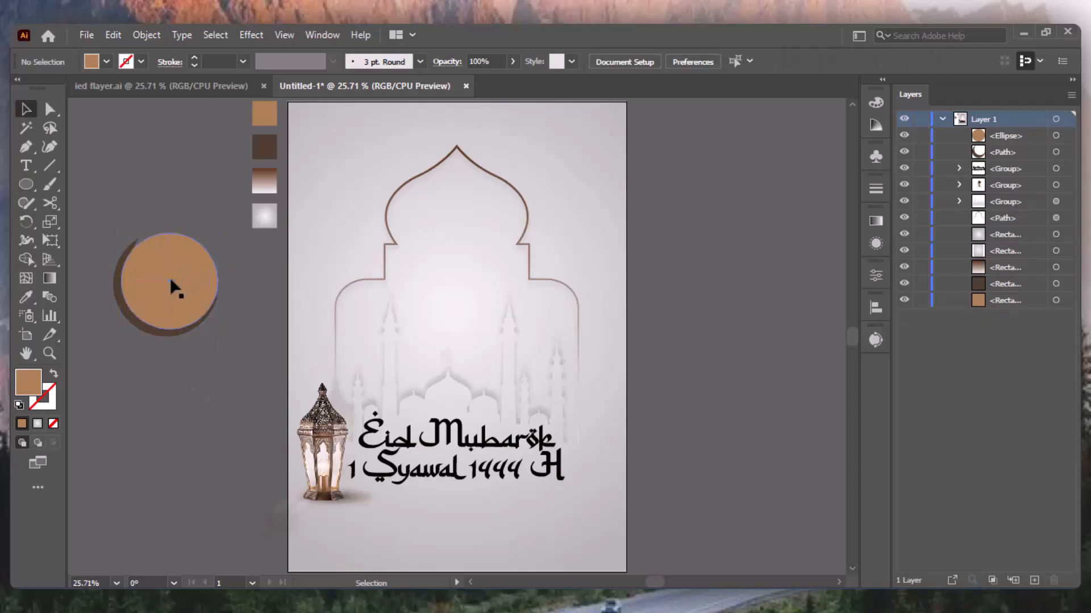
{"action": "left_click_drag", "start_coordinate": [171, 287], "coordinate": [172, 282]}
{"action": "left_click_drag", "start_coordinate": [178, 188], "coordinate": [164, 395]}
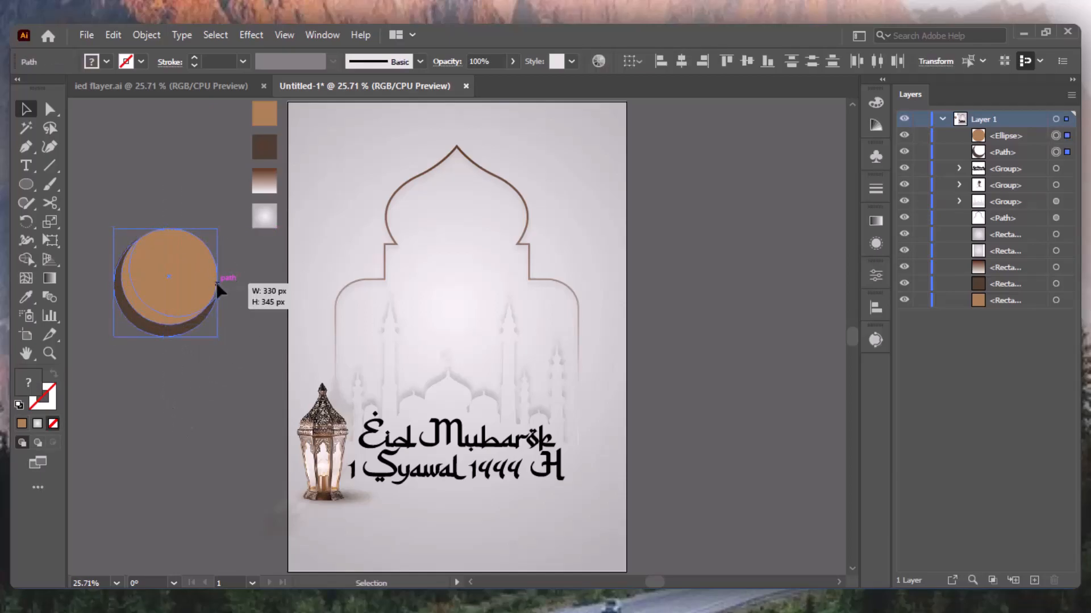
{"action": "key", "text": "a"}
{"action": "key", "text": "v"}
{"action": "left_click", "coordinate": [195, 285]}
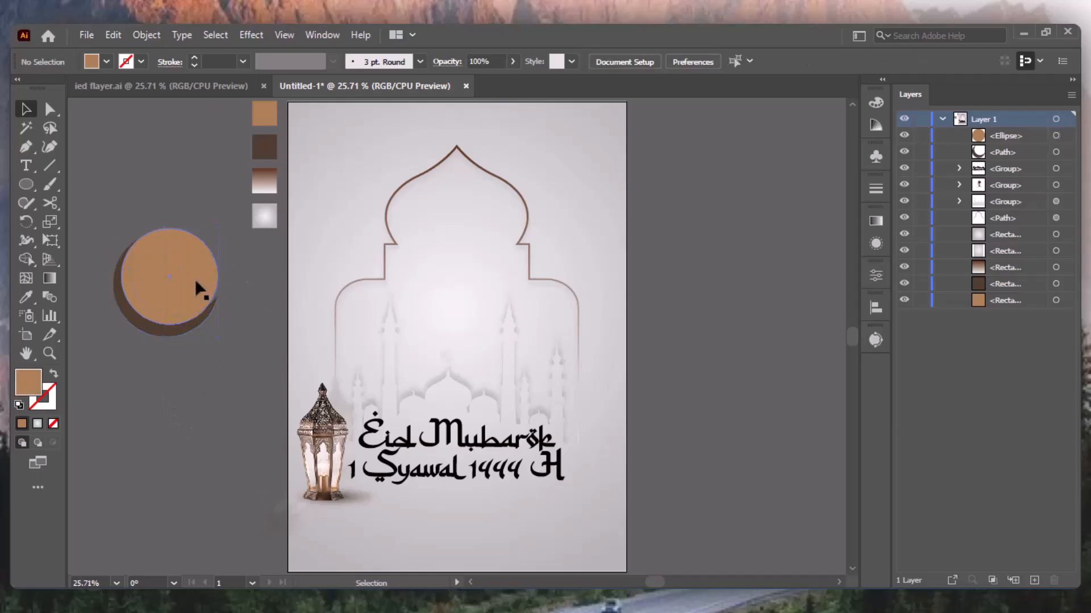
{"action": "left_click_drag", "start_coordinate": [218, 276], "coordinate": [173, 365]}
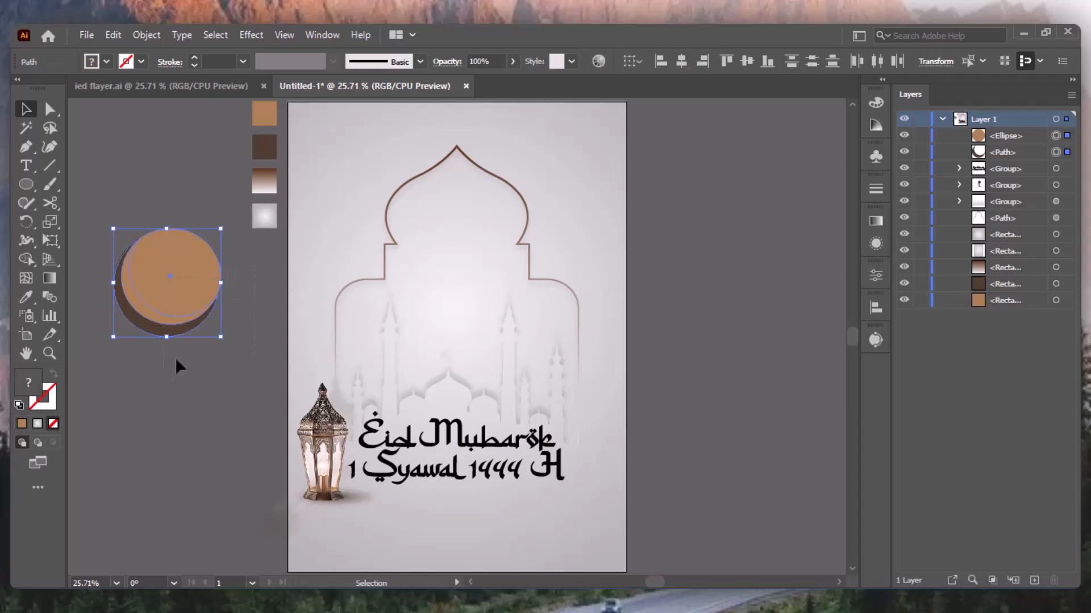
- Remove the light brown area outside the crescent with the Shape Builder tool, leaving a thin inner crescent
{"action": "left_click", "coordinate": [27, 259]}
{"action": "left_click", "coordinate": [196, 256], "text": "alt"}
{"action": "key", "text": "v"}
{"action": "left_click", "coordinate": [146, 150]}
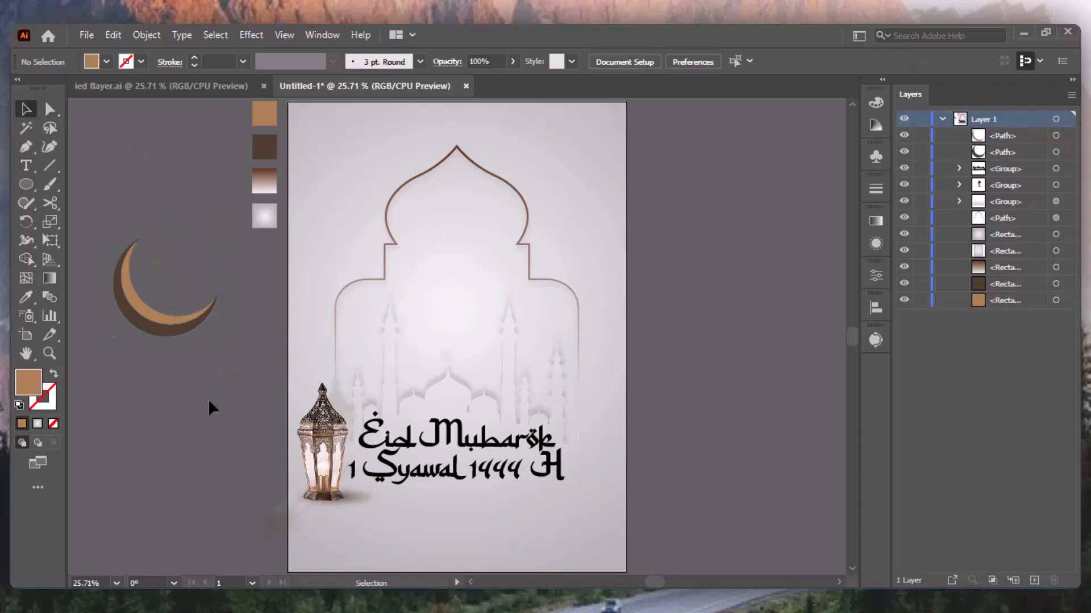
- Fill the outer crescent with a radial gradient running from the dark brown swatch color to the light brown one
{"action": "left_click", "coordinate": [176, 338]}
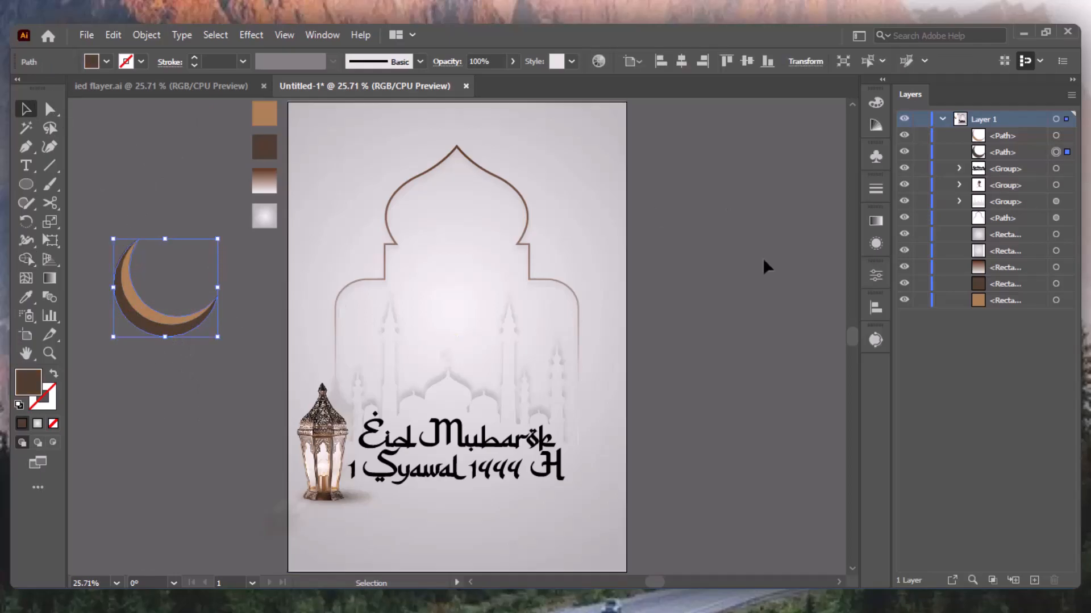
{"action": "left_click", "coordinate": [876, 221]}
{"action": "left_click", "coordinate": [694, 241]}
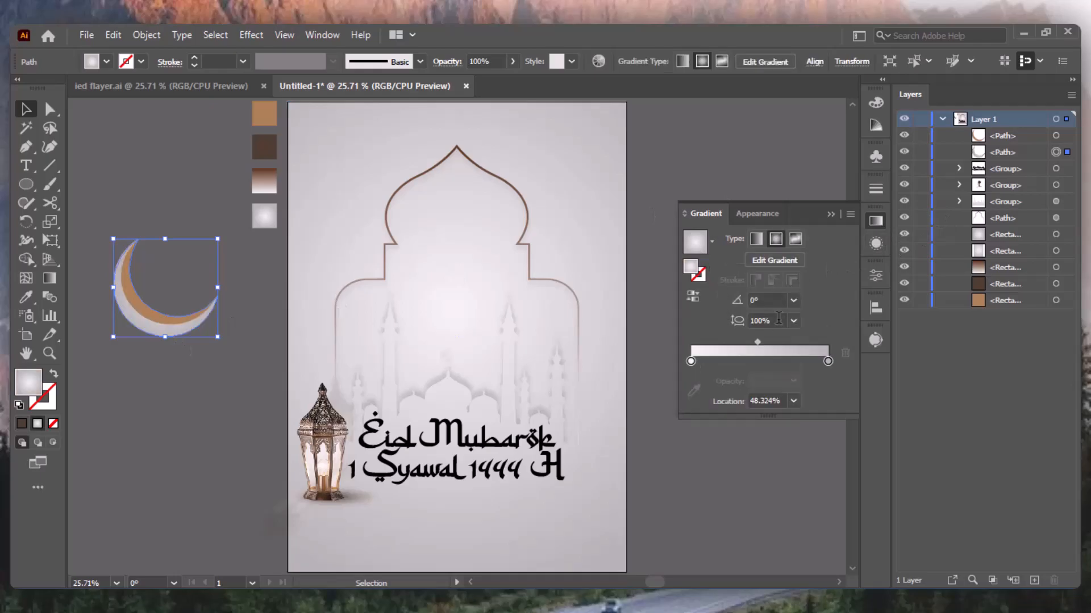
{"action": "left_click", "coordinate": [693, 372]}
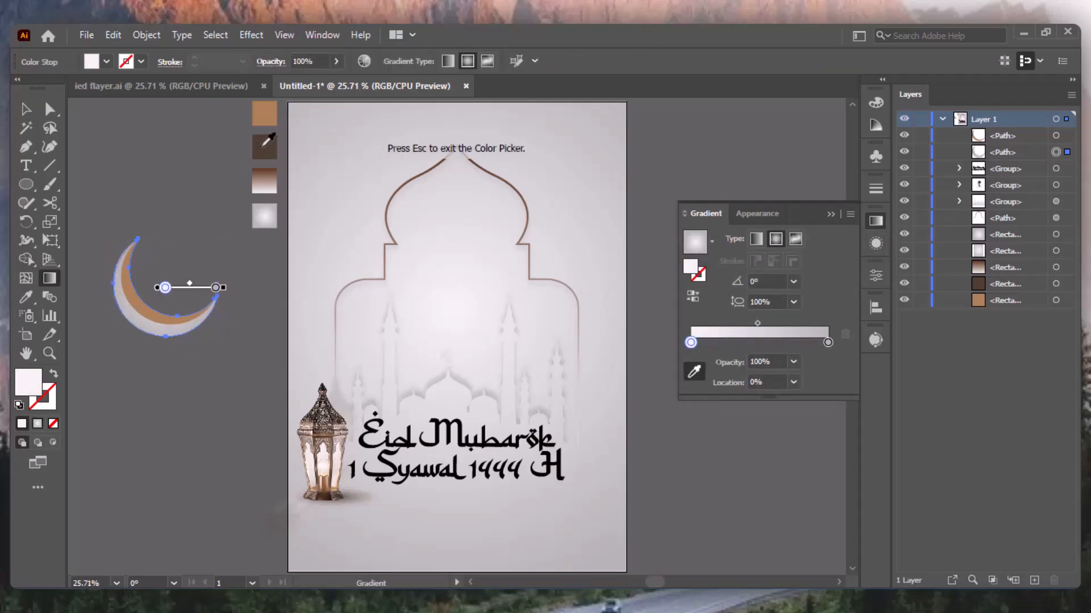
{"action": "left_click", "coordinate": [263, 145]}
{"action": "left_click", "coordinate": [828, 342]}
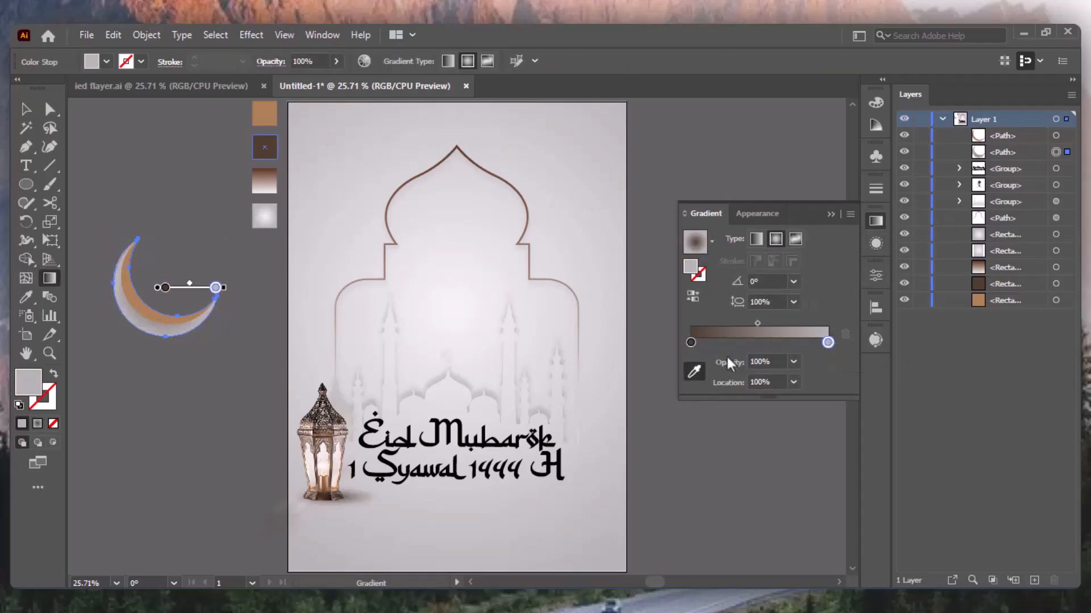
{"action": "left_click", "coordinate": [271, 119]}
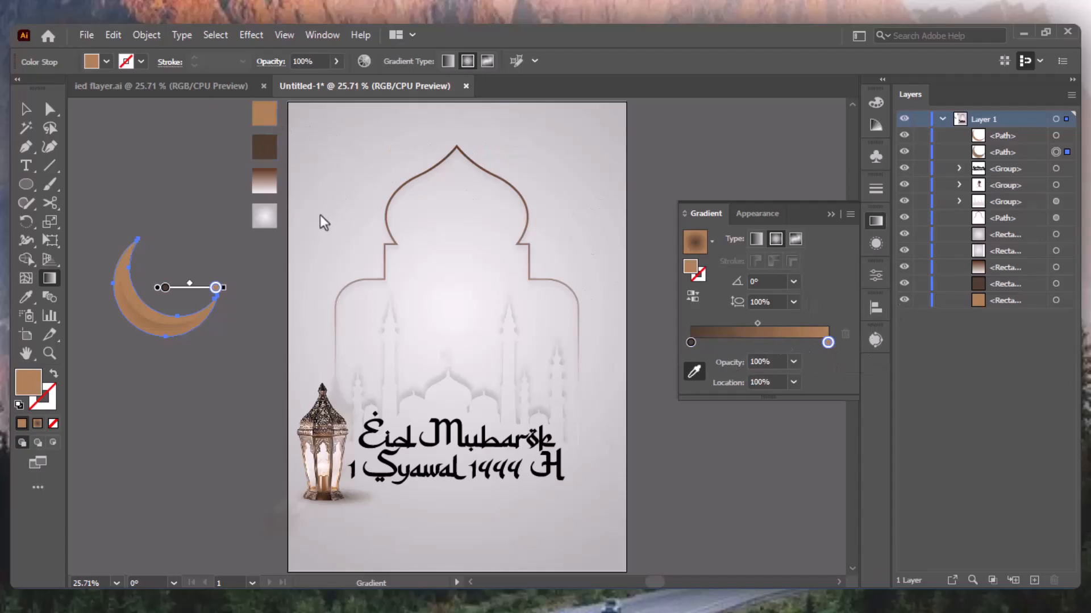
{"action": "key", "text": "v"}
- Copy the outer crescent's gradient fill to the inner crescent with the Eyedropper
{"action": "left_click", "coordinate": [179, 338]}
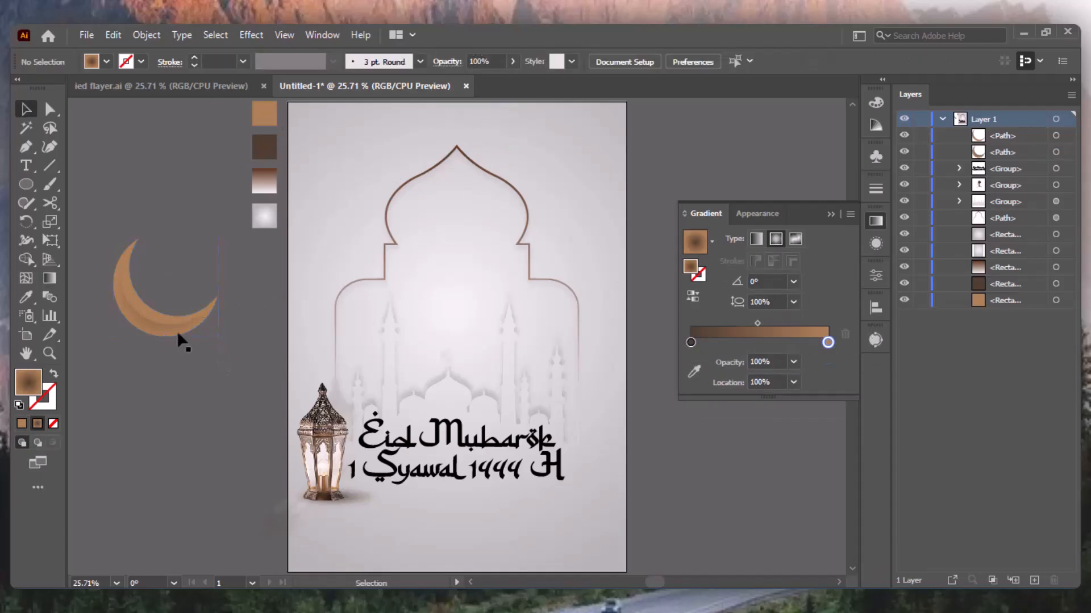
{"action": "left_click", "coordinate": [174, 319]}
{"action": "key", "text": "i"}
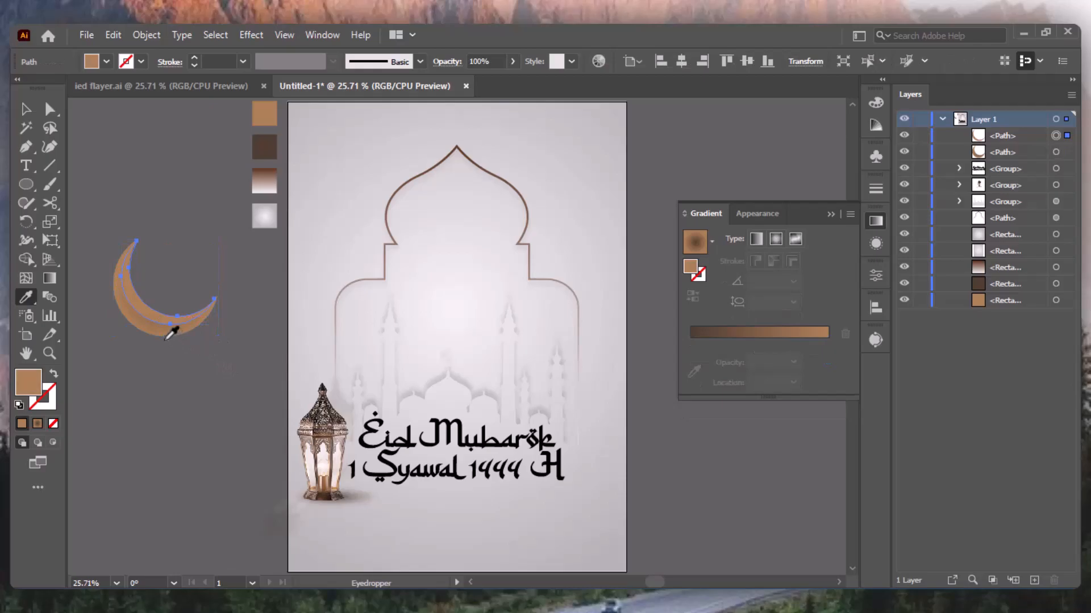
{"action": "left_click", "coordinate": [169, 329]}
{"action": "key", "text": "v"}
{"action": "left_click", "coordinate": [186, 400]}
{"action": "left_click", "coordinate": [176, 332]}
{"action": "left_click", "coordinate": [168, 397]}
- Rotate the outer crescent's gradient to -45.8449° and move its midpoint to 76.8156%
{"action": "left_click", "coordinate": [142, 327]}
{"action": "left_click", "coordinate": [776, 257]}
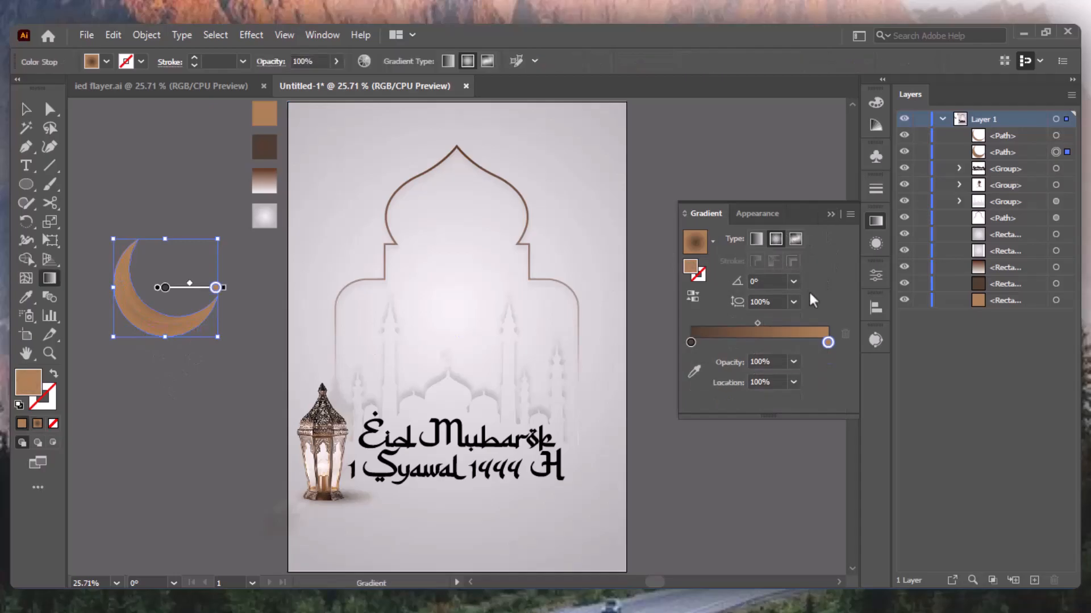
{"action": "left_click_drag", "start_coordinate": [221, 294], "coordinate": [220, 344]}
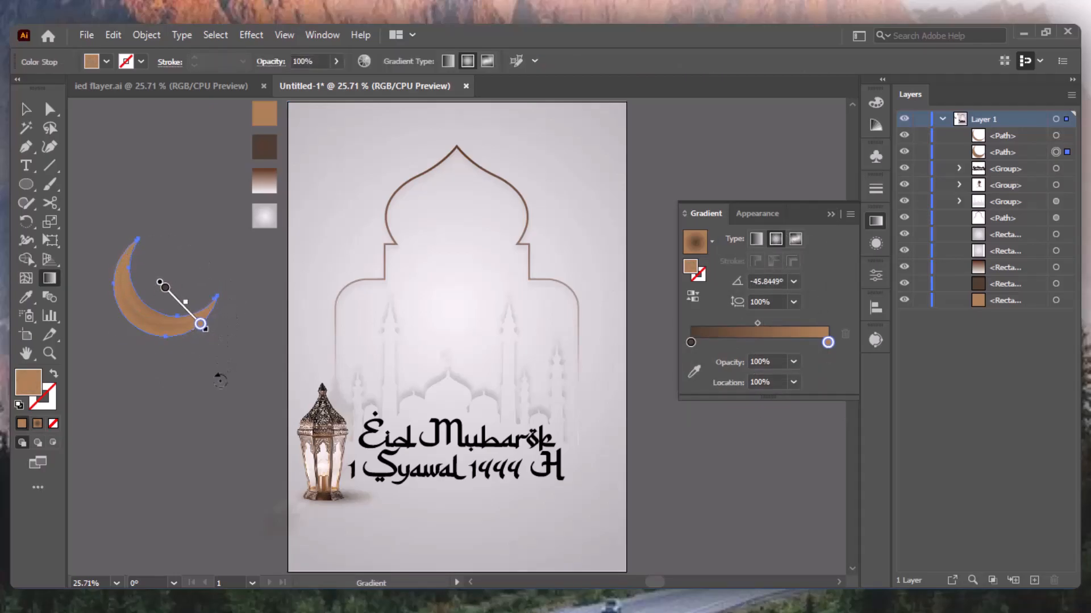
{"action": "left_click_drag", "start_coordinate": [755, 327], "coordinate": [796, 323]}
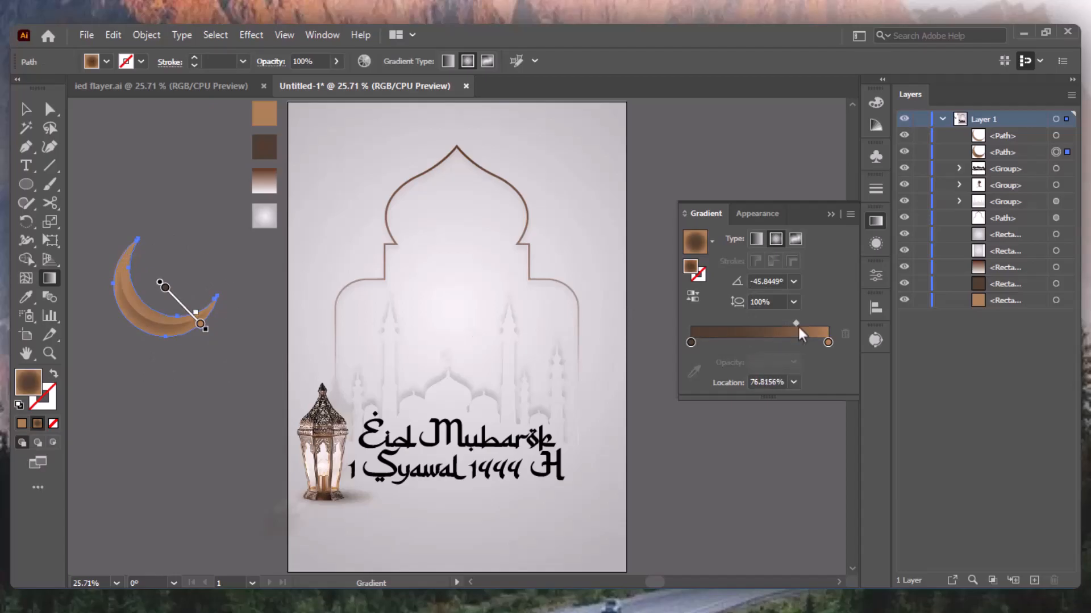
{"action": "left_click", "coordinate": [831, 214]}
{"action": "key", "text": "v"}
{"action": "left_click", "coordinate": [791, 313]}
- Create a 5-point star above the crescent's opening with Radius 1 of 25 px and Radius 2 of 60 px
{"action": "left_click_drag", "start_coordinate": [25, 182], "coordinate": [79, 259]}
{"action": "left_click", "coordinate": [184, 239]}
{"action": "double_click", "coordinate": [524, 293]}
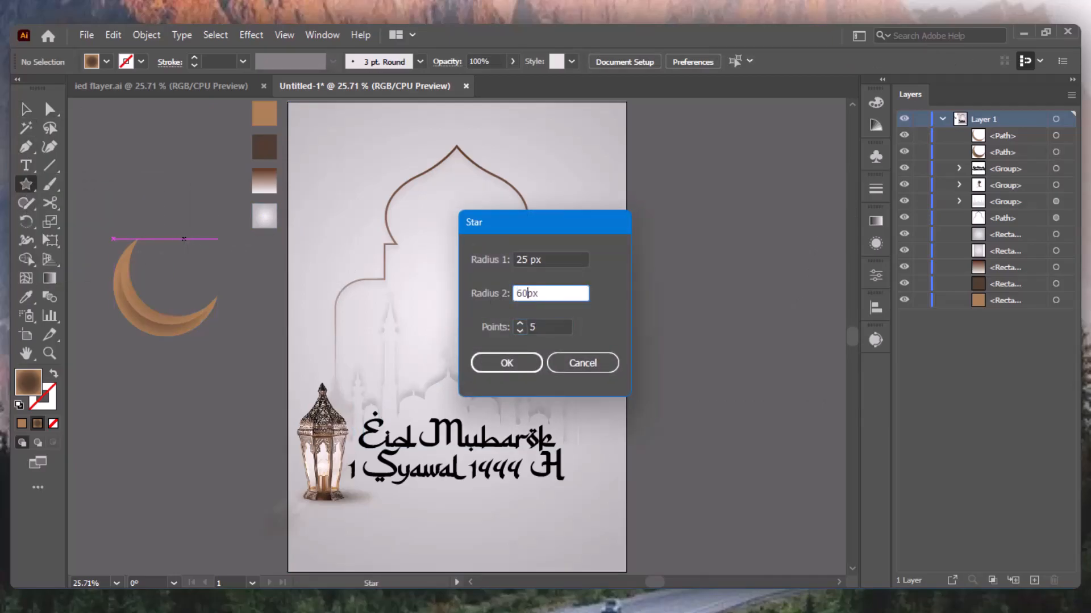
{"action": "key", "text": "Return"}
{"action": "key", "text": "v"}
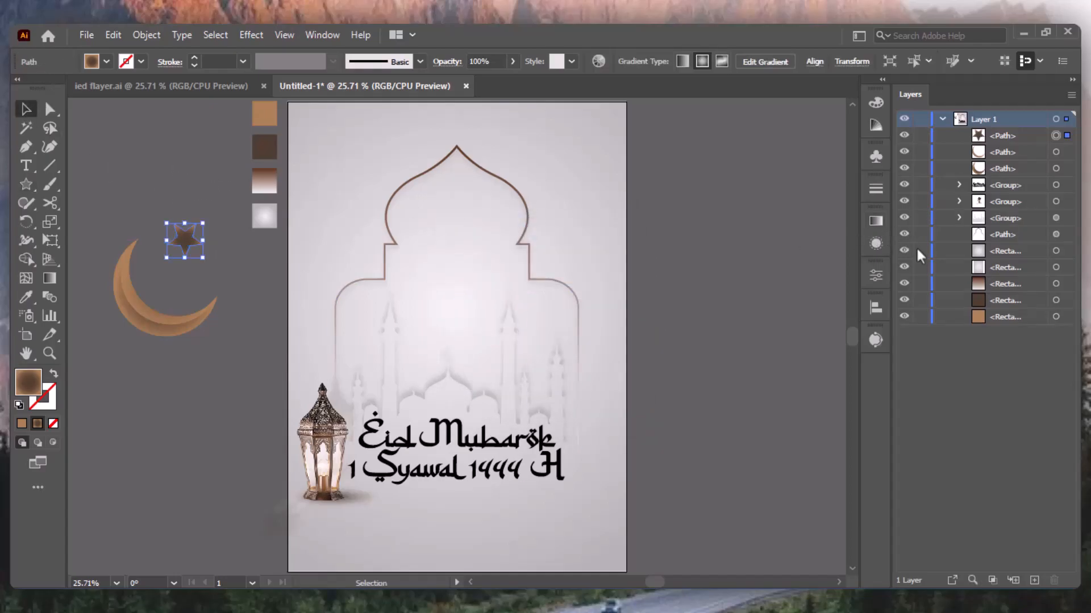
- Change the star's gradient type to linear and move the star into the crescent's opening
{"action": "left_click", "coordinate": [876, 221]}
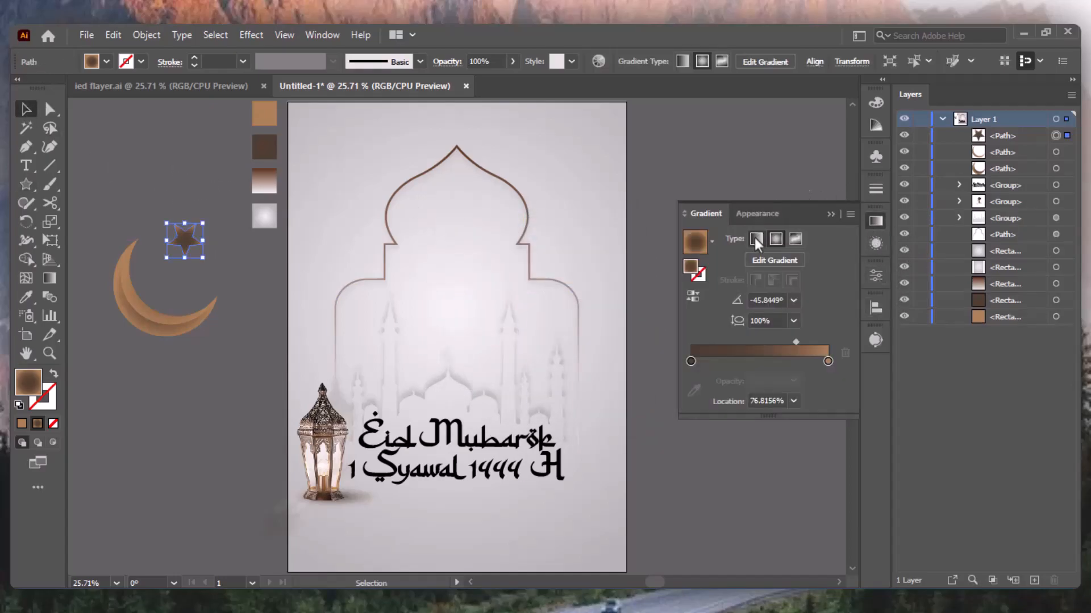
{"action": "left_click", "coordinate": [830, 221]}
{"action": "left_click", "coordinate": [182, 158]}
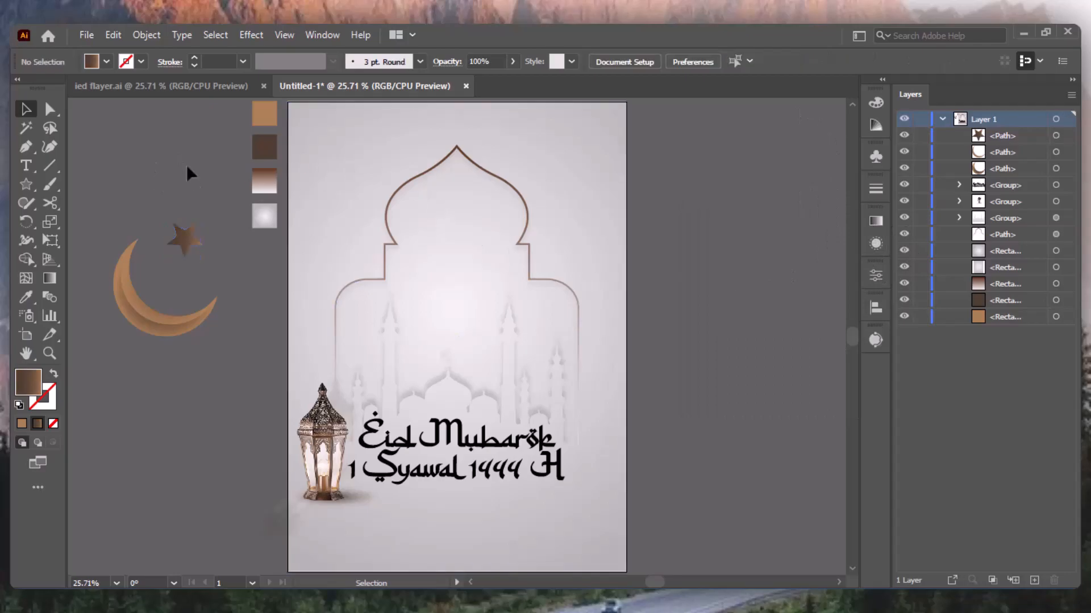
{"action": "left_click_drag", "start_coordinate": [182, 236], "coordinate": [170, 271]}
{"action": "left_click", "coordinate": [190, 192]}
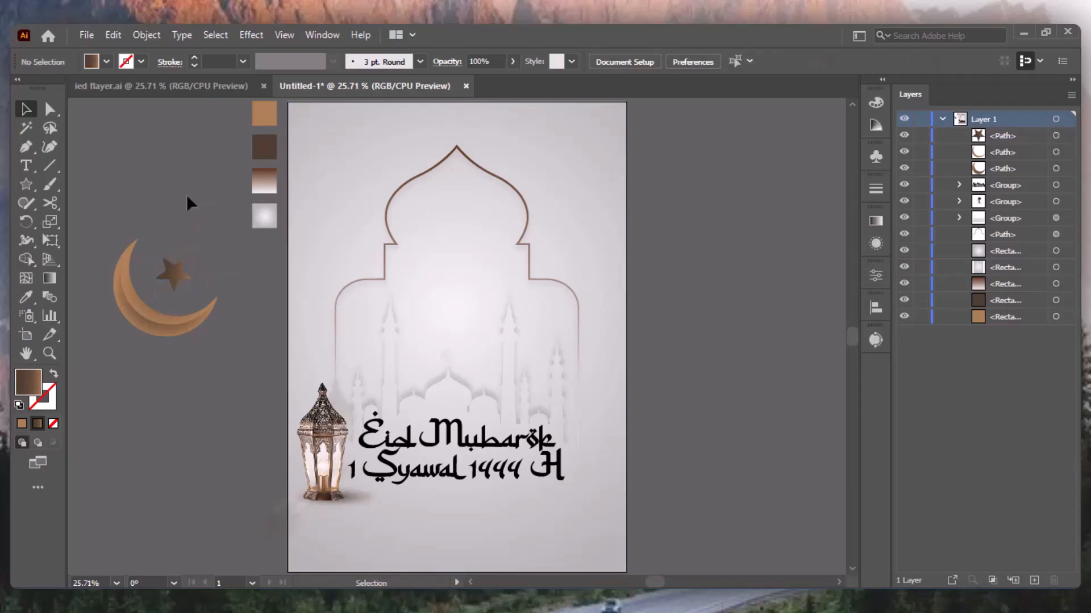
- Scale down the crescent and star, group them, and place the group at the peak of the mosque-shaped frame
{"action": "left_click_drag", "start_coordinate": [183, 358], "coordinate": [202, 285]}
{"action": "left_click", "coordinate": [233, 258]}
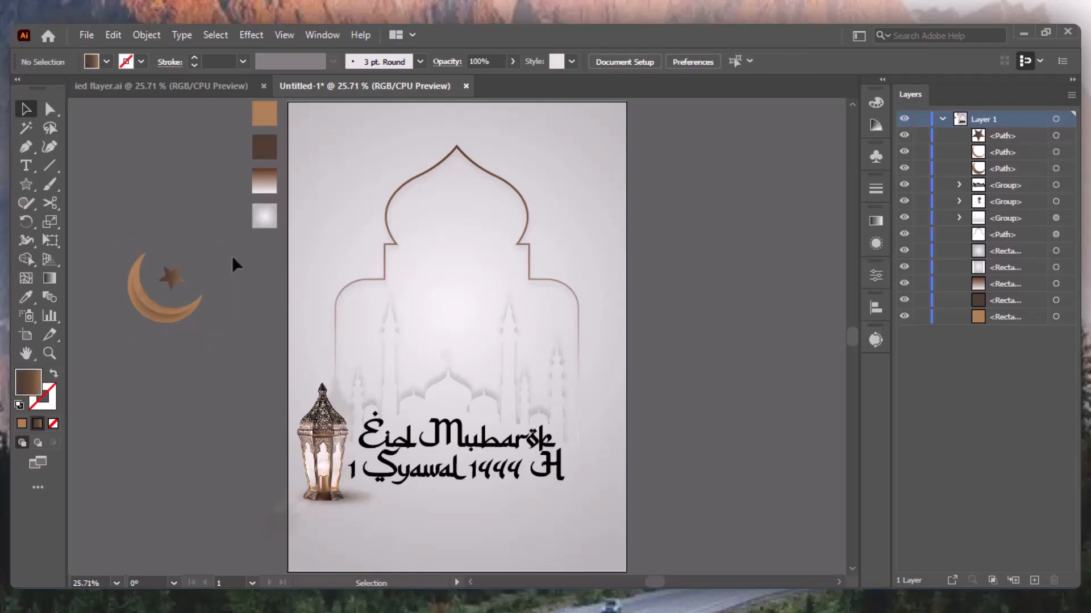
{"action": "left_click_drag", "start_coordinate": [212, 365], "coordinate": [496, 194]}
{"action": "right_click", "coordinate": [182, 302]}
{"action": "left_click", "coordinate": [228, 356]}
{"action": "left_click_drag", "start_coordinate": [467, 209], "coordinate": [454, 146]}
- Nudge the mosque-shaped frame down to leave a gap below the crescent, and lock the gray background rectangle
{"action": "left_click", "coordinate": [559, 280]}
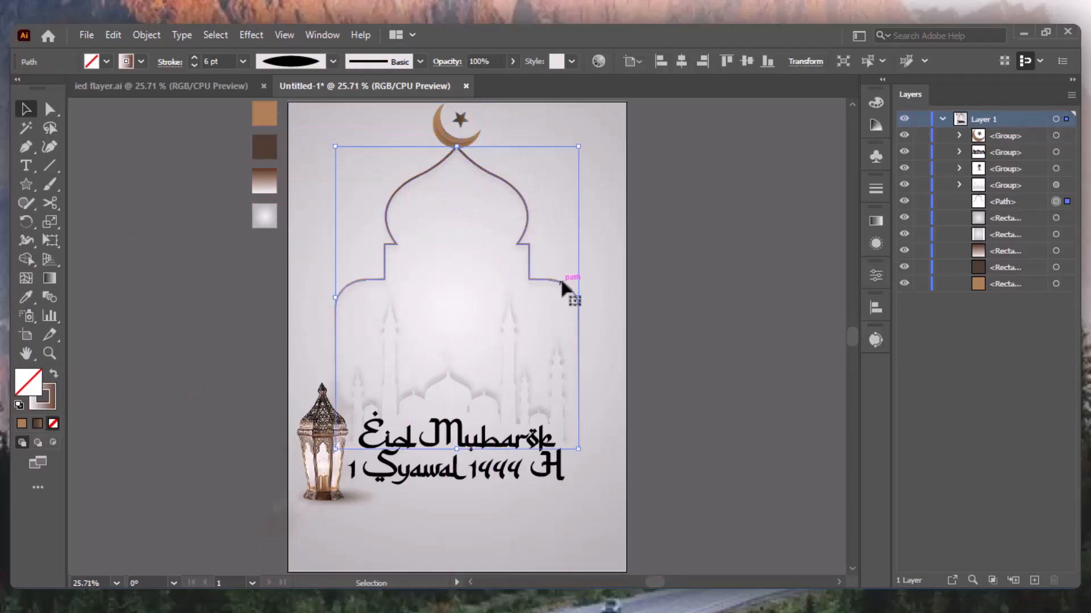
{"action": "key", "text": "shift+Down"}
{"action": "key", "text": "shift+Down"}
{"action": "key", "text": "shift+Down"}
{"action": "key", "text": "shift+Down"}
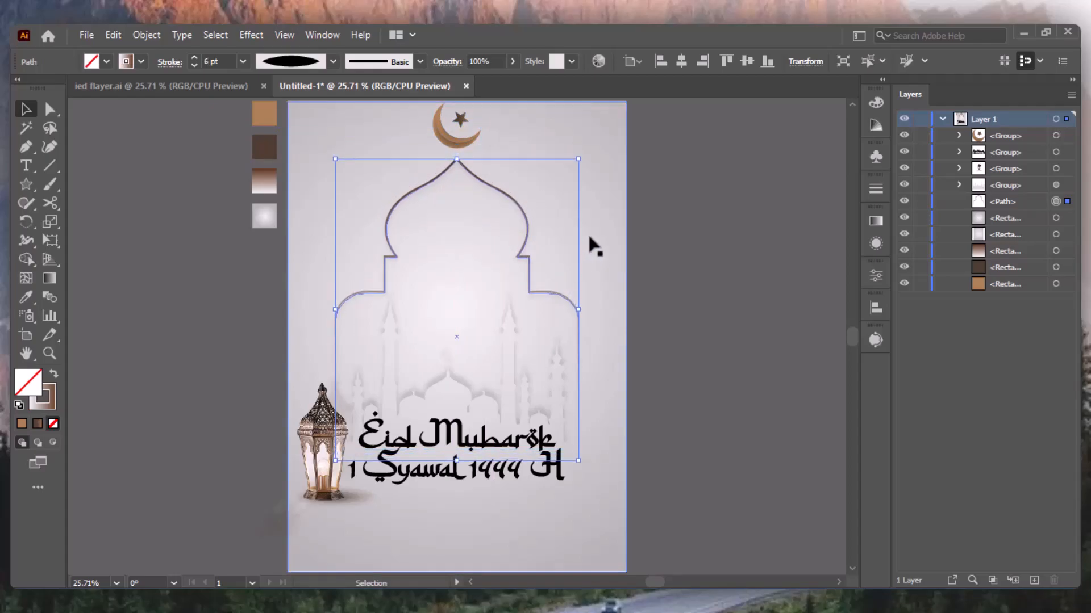
{"action": "left_click", "coordinate": [590, 223]}
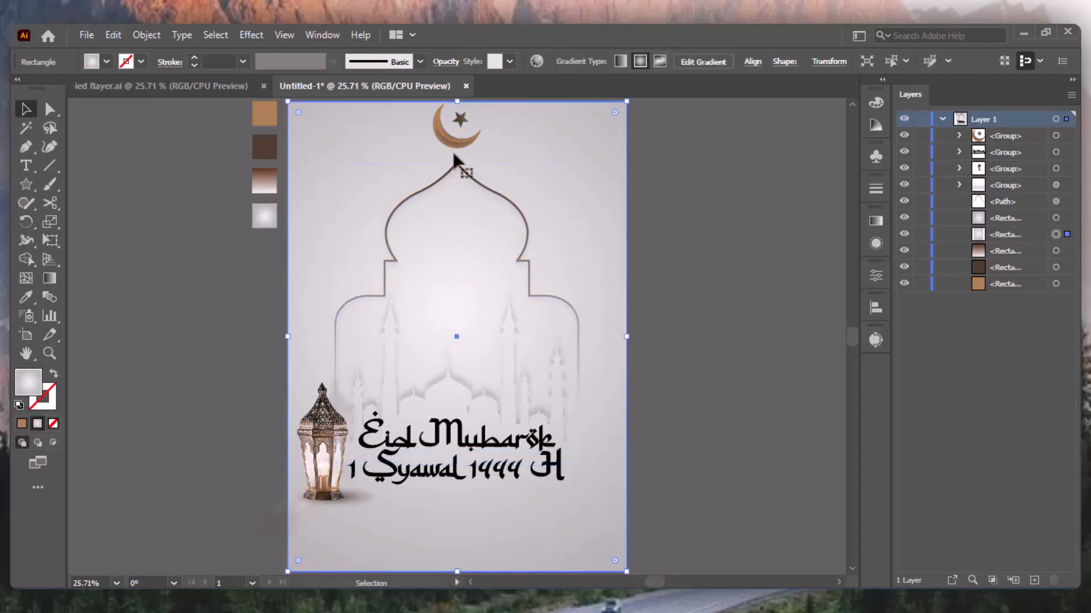
{"action": "left_click", "coordinate": [921, 234]}
- Shift the crescent group slightly down and center it horizontally on the artboard
{"action": "left_click_drag", "start_coordinate": [476, 143], "coordinate": [477, 148]}
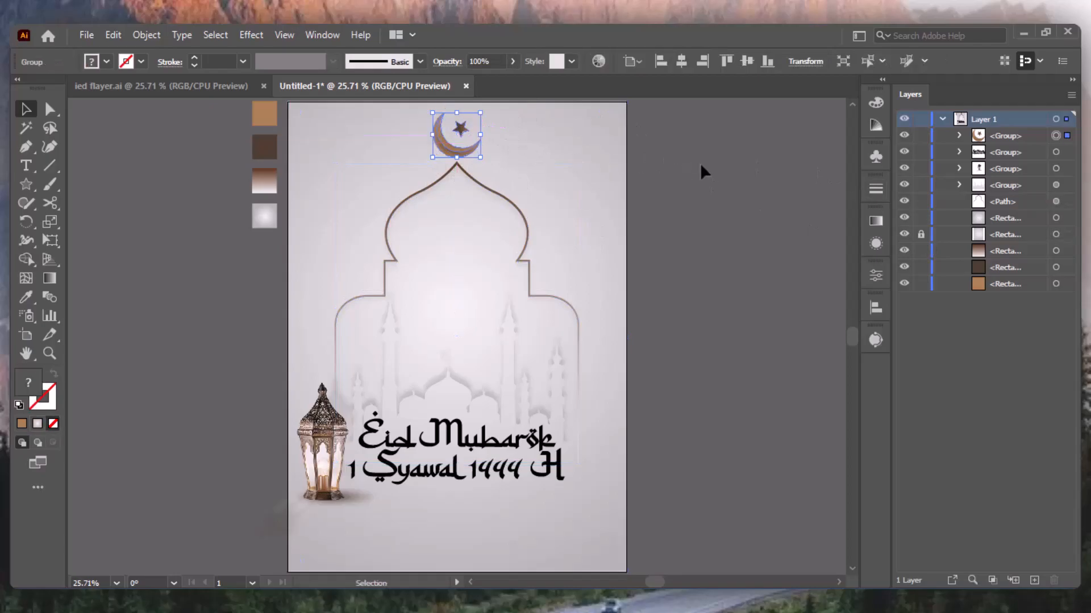
{"action": "left_click", "coordinate": [875, 308]}
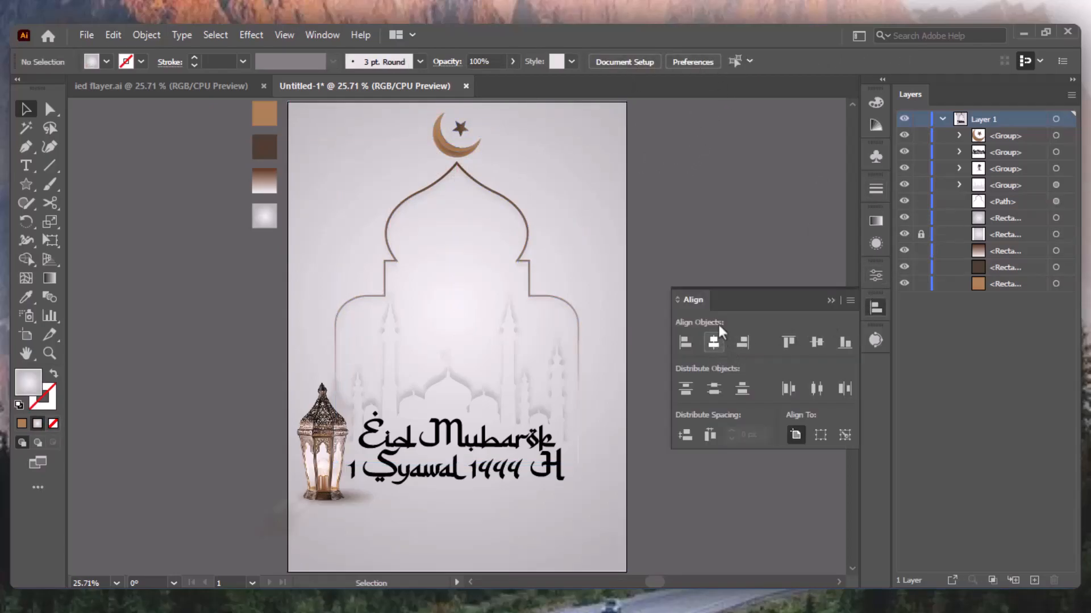
{"action": "left_click", "coordinate": [472, 144]}
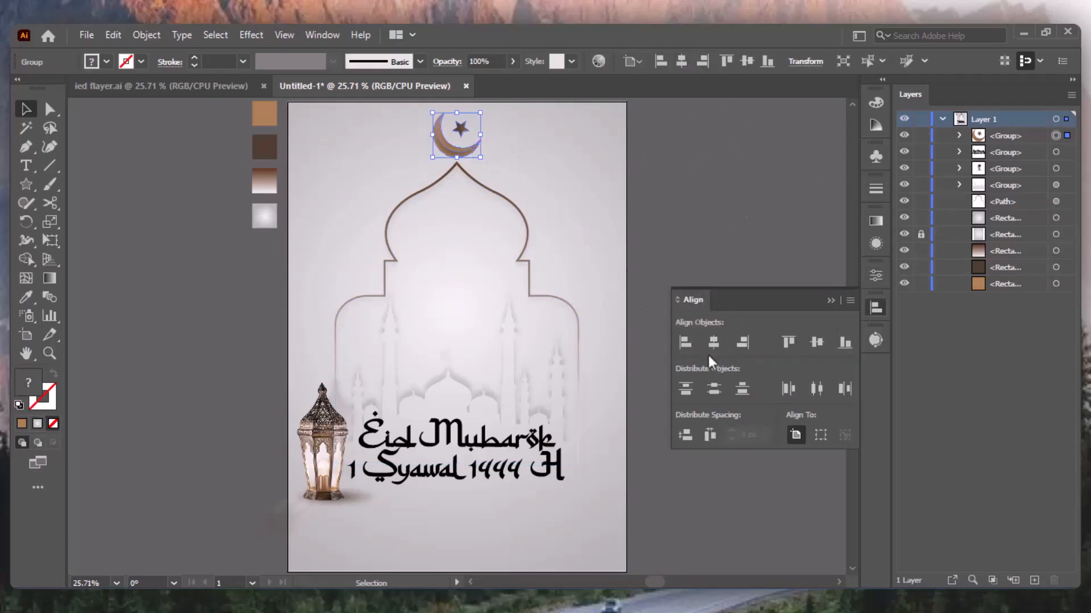
{"action": "left_click", "coordinate": [713, 344]}
{"action": "left_click", "coordinate": [830, 300]}
- Duplicate the crescent and star group beside the original and fill the copy with black (000000)
{"action": "left_click_drag", "start_coordinate": [428, 138], "coordinate": [358, 150]}
{"action": "left_click", "coordinate": [21, 423]}
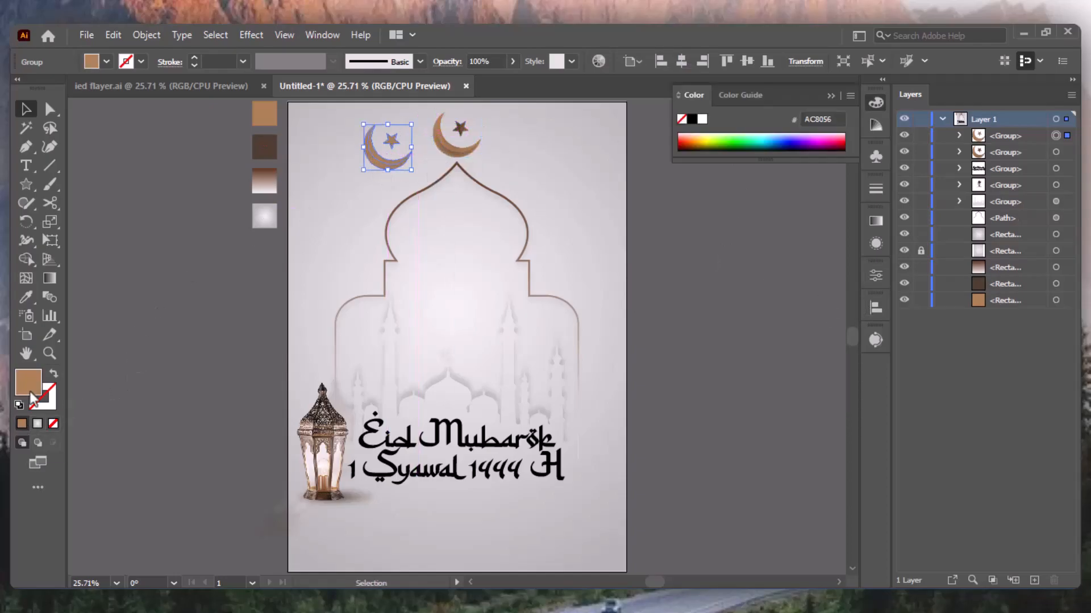
{"action": "double_click", "coordinate": [27, 381]}
{"action": "left_click", "coordinate": [535, 187]}
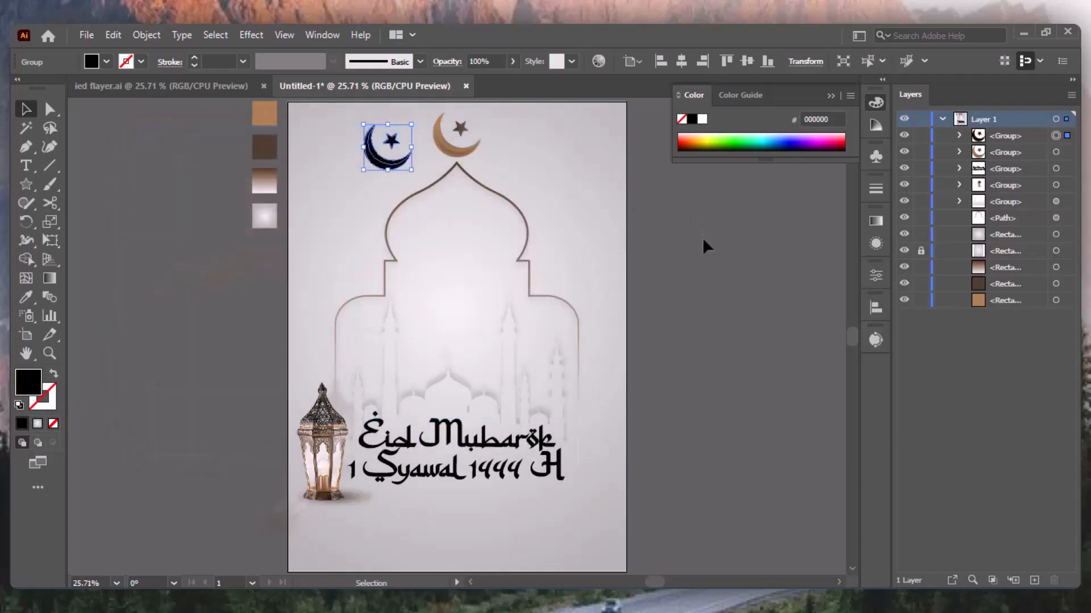
{"action": "left_click", "coordinate": [875, 276]}
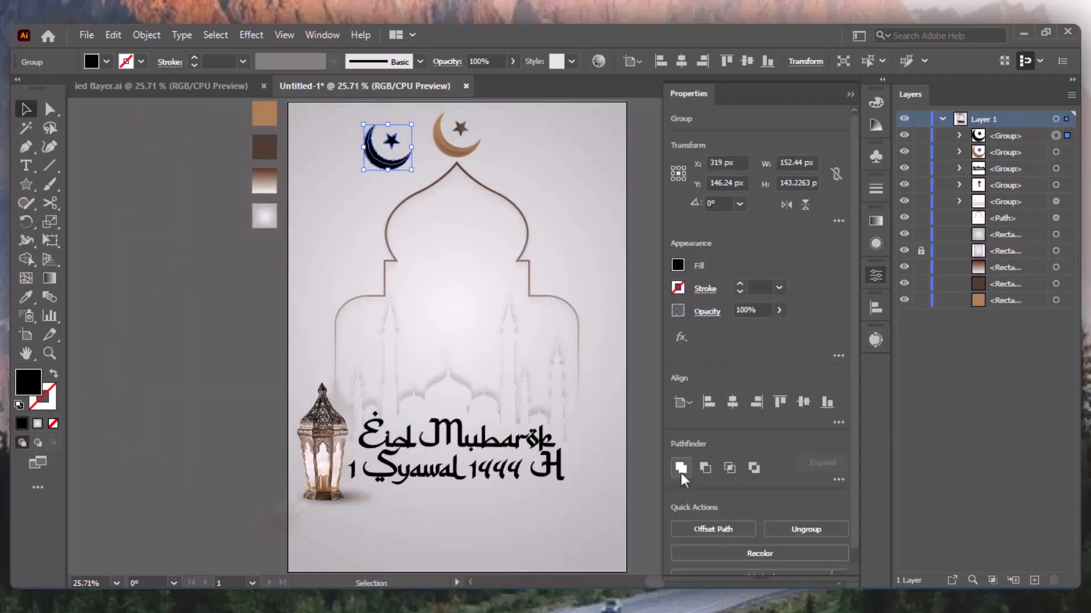
{"action": "left_click", "coordinate": [850, 94]}
- Apply a Gaussian Blur to the black crescent copy and set its opacity to 14%
{"action": "left_click", "coordinate": [251, 35]}
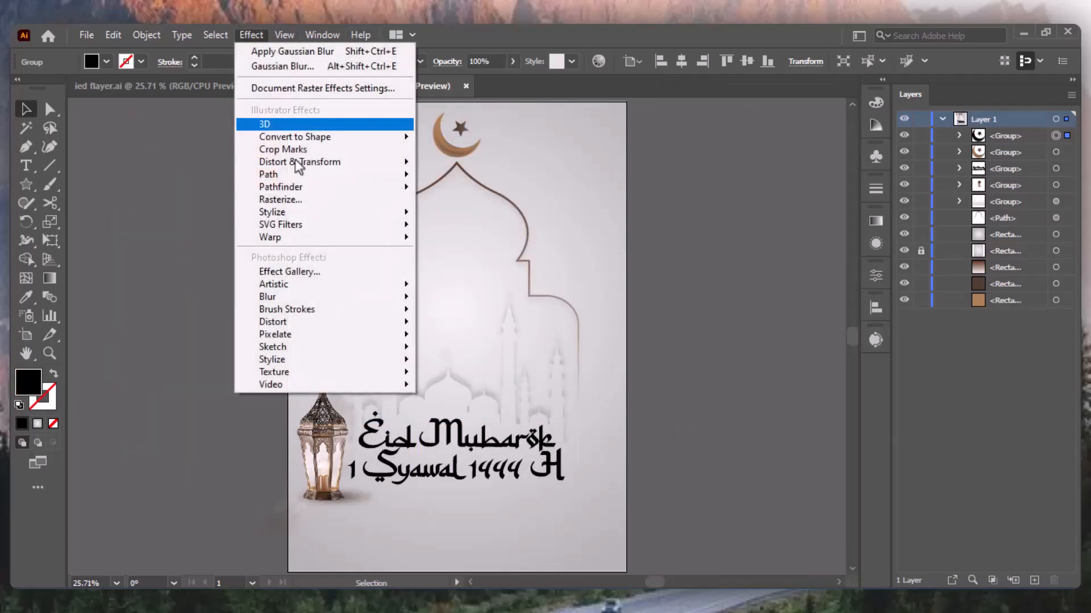
{"action": "mouse_move", "coordinate": [284, 295]}
{"action": "left_click", "coordinate": [465, 297]}
{"action": "left_click", "coordinate": [773, 244]}
{"action": "left_click", "coordinate": [480, 59]}
{"action": "type", "text": "35"}
{"action": "key", "text": "Return"}
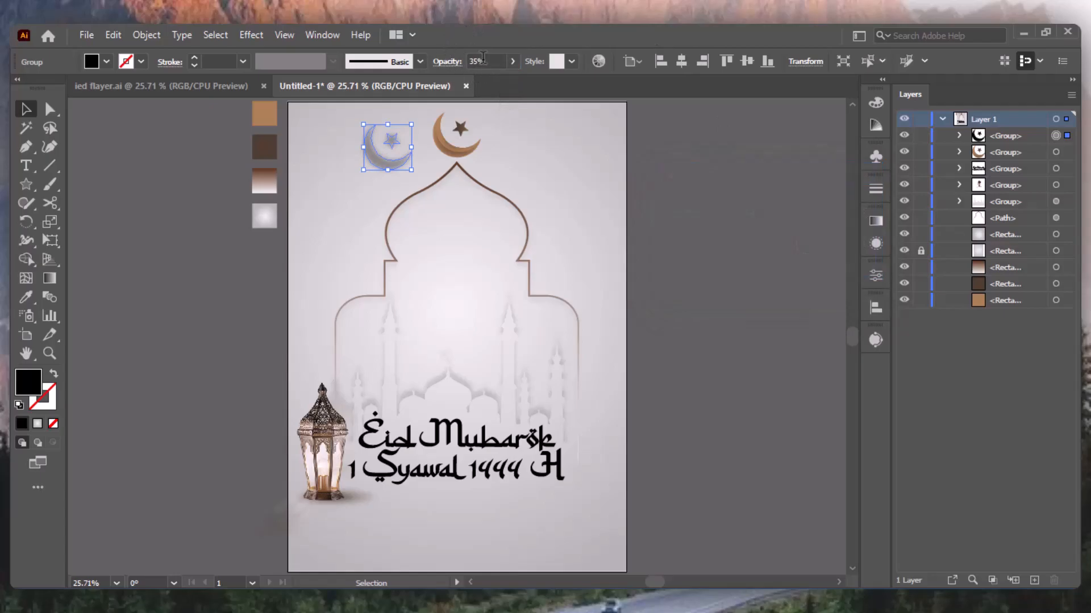
{"action": "type", "text": "1"}
{"action": "type", "text": "4"}
{"action": "key", "text": "Return"}
- Bring the brown crescent group to the front and move the blurred black copy slightly offset behind it as a shadow
{"action": "left_click", "coordinate": [553, 157]}
{"action": "right_click", "coordinate": [467, 152]}
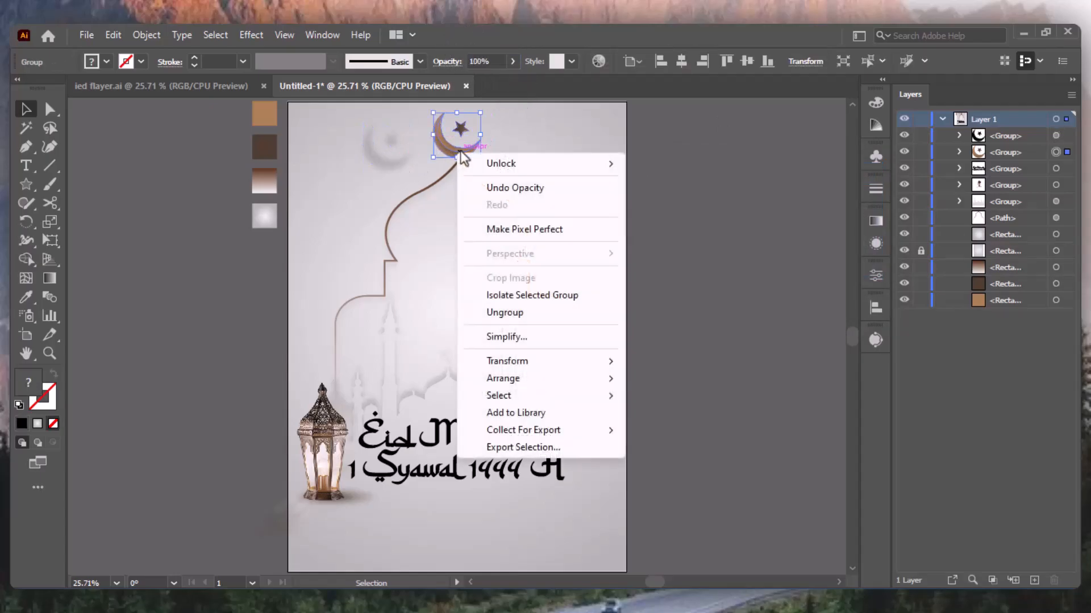
{"action": "mouse_move", "coordinate": [517, 378]}
{"action": "left_click", "coordinate": [697, 377]}
{"action": "left_click_drag", "start_coordinate": [426, 162], "coordinate": [454, 159]}
{"action": "left_click", "coordinate": [558, 155]}
- Group the crescent with its shadow, then lower the group toward the frame's peak and center it horizontally
{"action": "left_click_drag", "start_coordinate": [504, 200], "coordinate": [458, 150]}
{"action": "right_click", "coordinate": [460, 143]}
{"action": "left_click", "coordinate": [516, 291]}
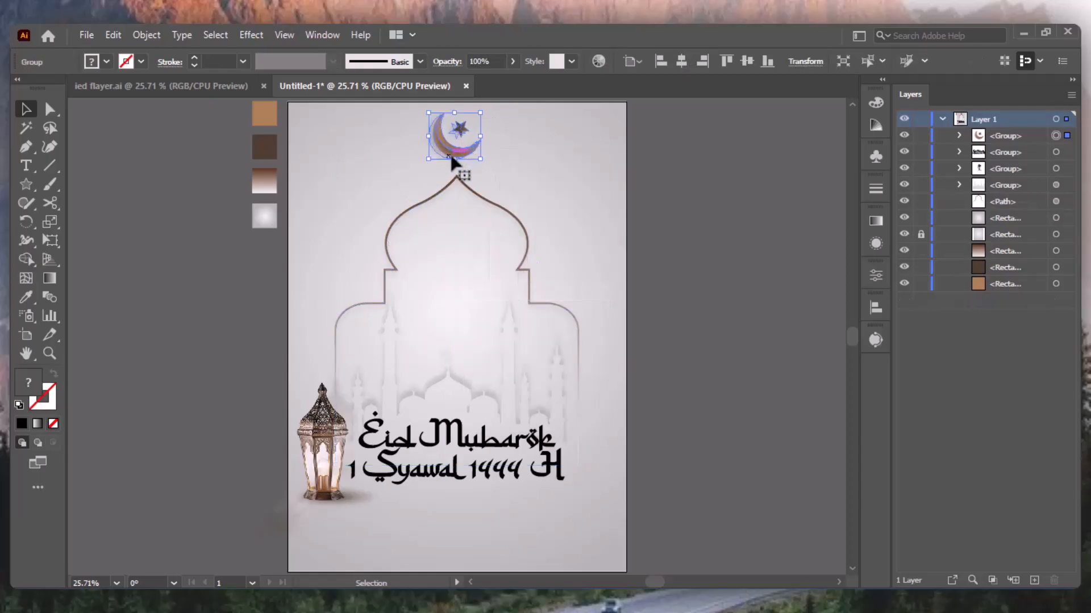
{"action": "left_click_drag", "start_coordinate": [448, 155], "coordinate": [451, 166]}
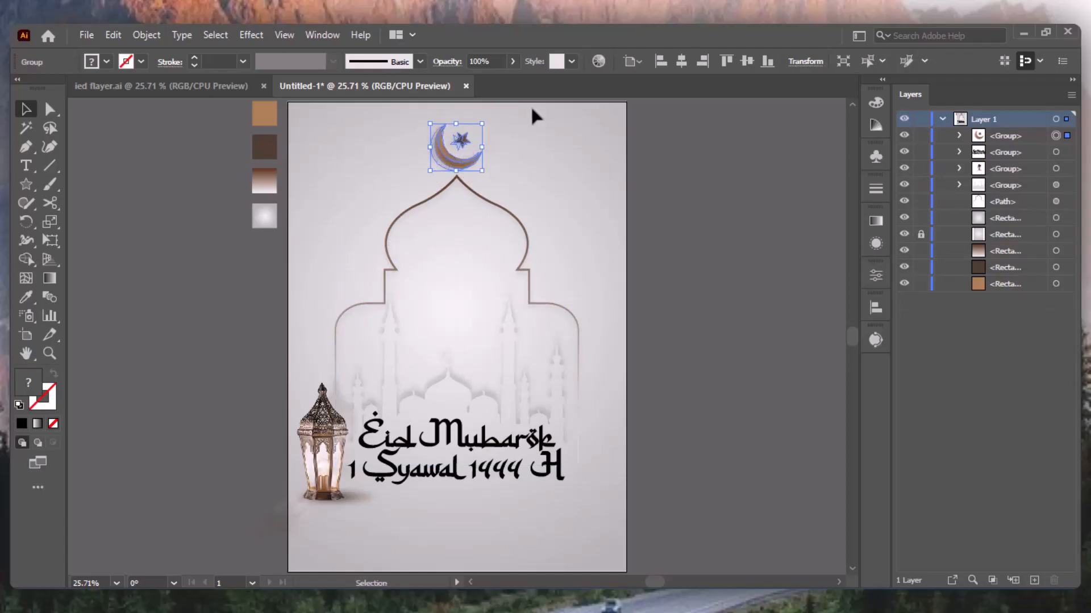
{"action": "left_click", "coordinate": [684, 63]}
{"action": "left_click", "coordinate": [686, 183]}
- Set the opacity of the elliptical shadow inside the lantern group to 50%
{"action": "left_click", "coordinate": [361, 498]}
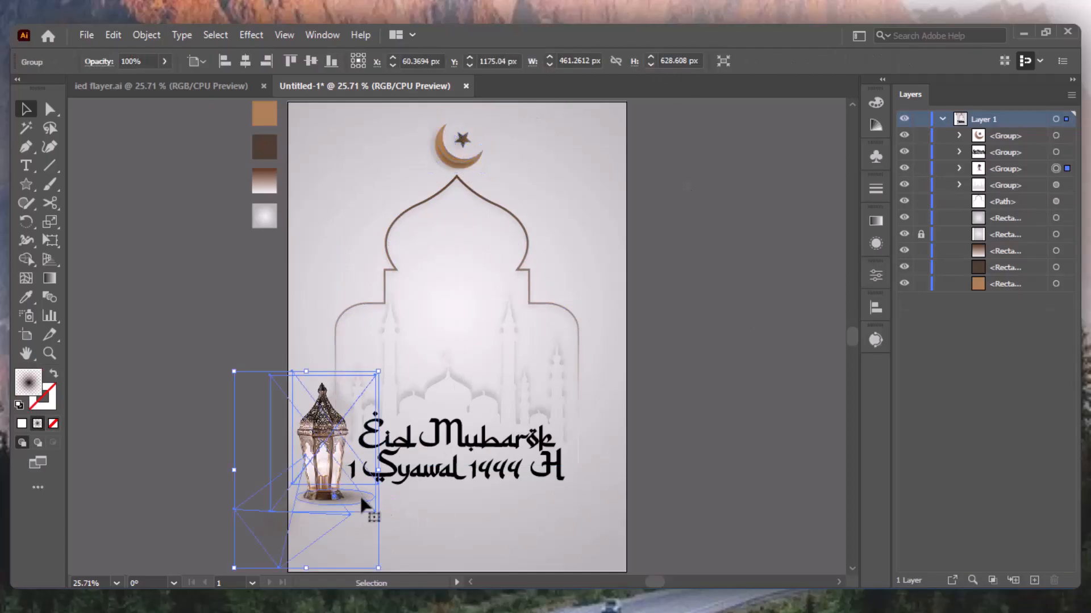
{"action": "left_click", "coordinate": [959, 168]}
{"action": "left_click", "coordinate": [1055, 202]}
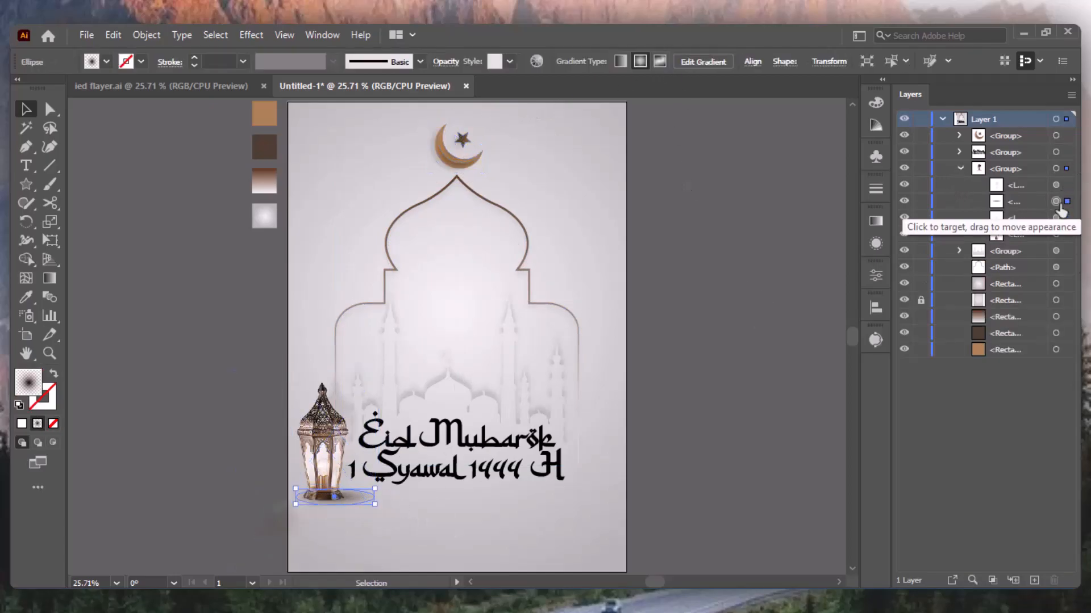
{"action": "left_click", "coordinate": [446, 62]}
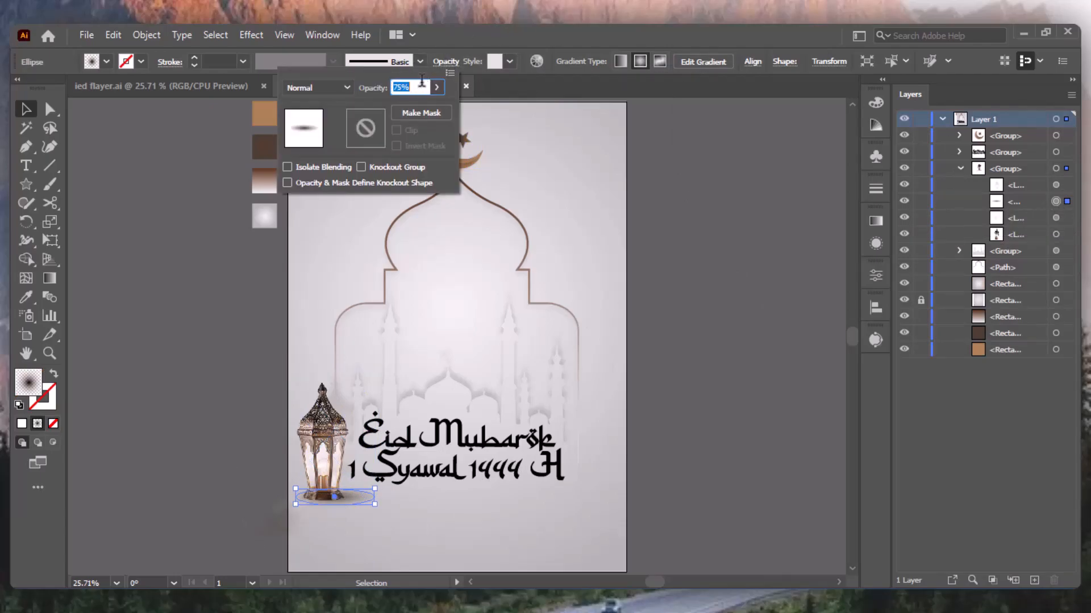
{"action": "type", "text": "50"}
{"action": "key", "text": "Return"}
{"action": "left_click", "coordinate": [767, 420]}
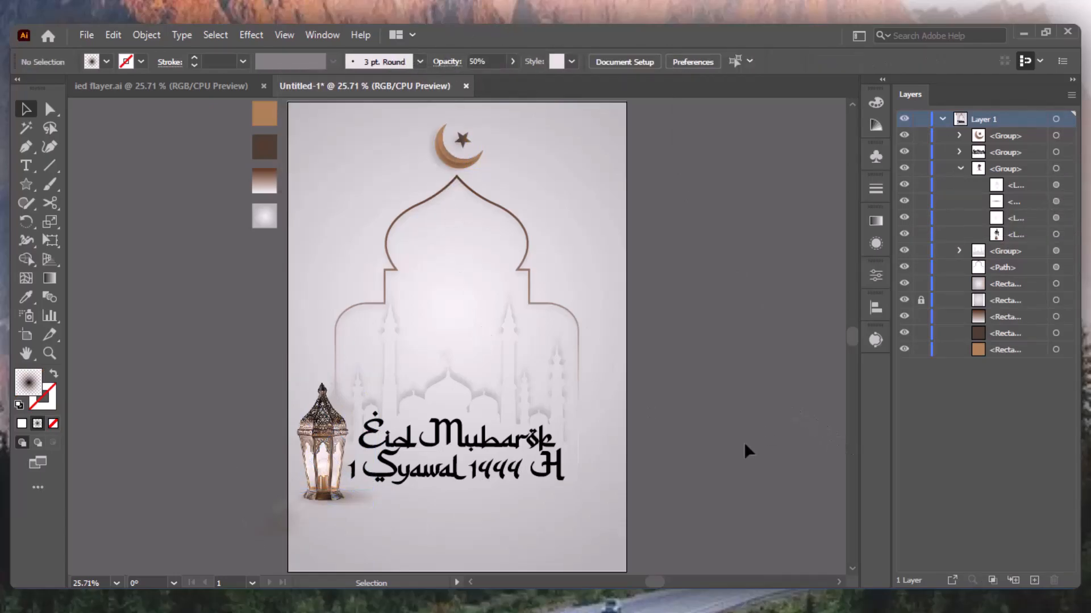
- Duplicate the greeting text beside the artboard and give the copy the brown-to-white gradient swatch's fill with the Eyedropper
{"action": "left_click_drag", "start_coordinate": [432, 472], "coordinate": [144, 336]}
{"action": "key", "text": "p"}
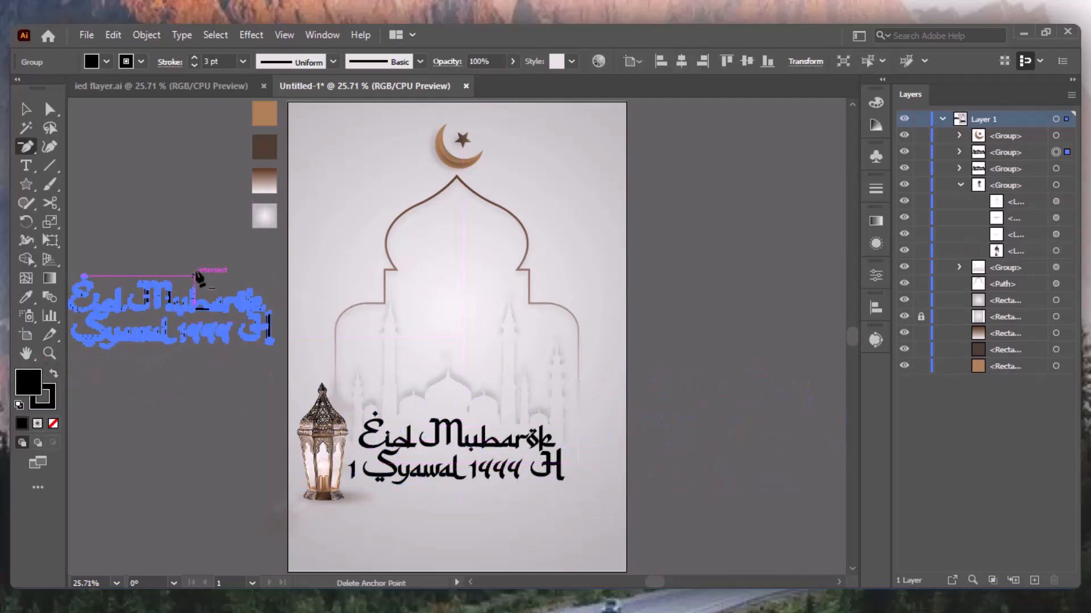
{"action": "key", "text": "i"}
{"action": "left_click", "coordinate": [264, 181]}
{"action": "key", "text": "v"}
{"action": "left_click", "coordinate": [203, 425]}
{"action": "left_click", "coordinate": [243, 310]}
- Set the copied text's gradient angle to 90° and the opacity of its white stop to 0%
{"action": "left_click", "coordinate": [875, 221]}
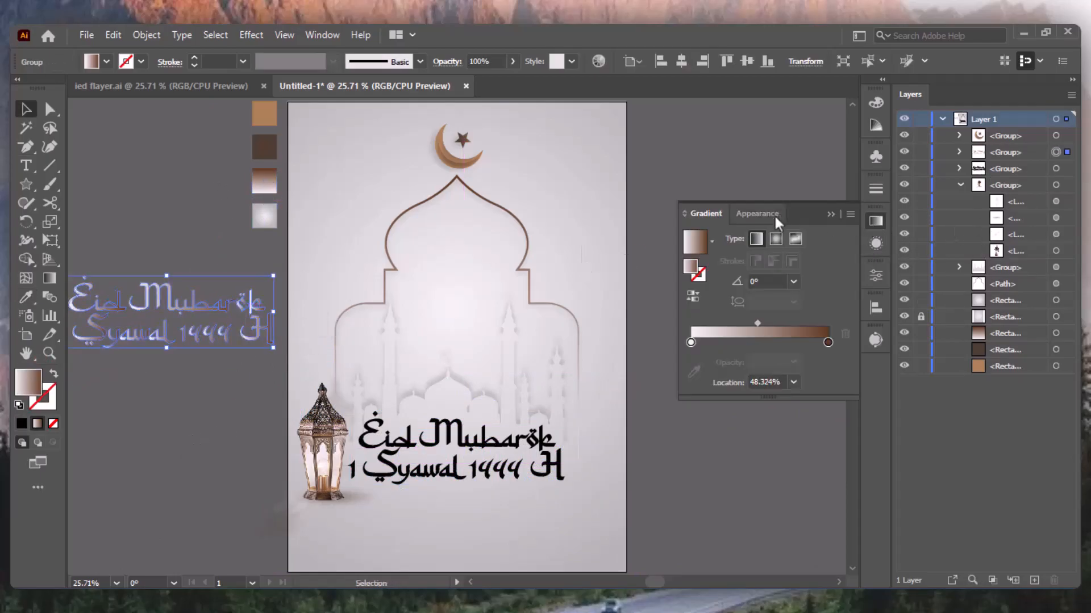
{"action": "left_click", "coordinate": [793, 281]}
{"action": "left_click", "coordinate": [813, 363]}
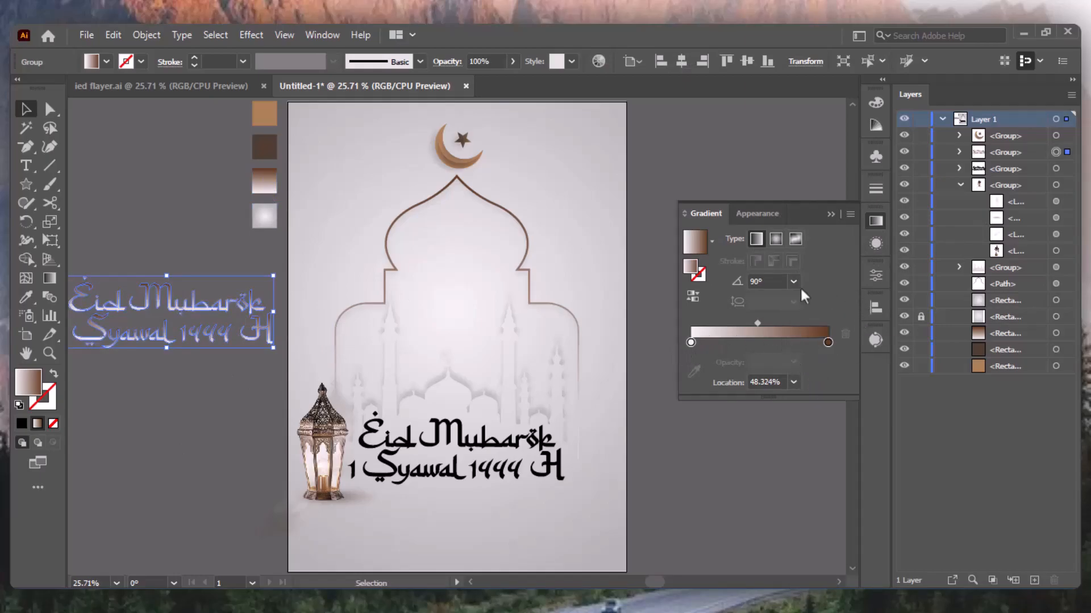
{"action": "left_click", "coordinate": [690, 343]}
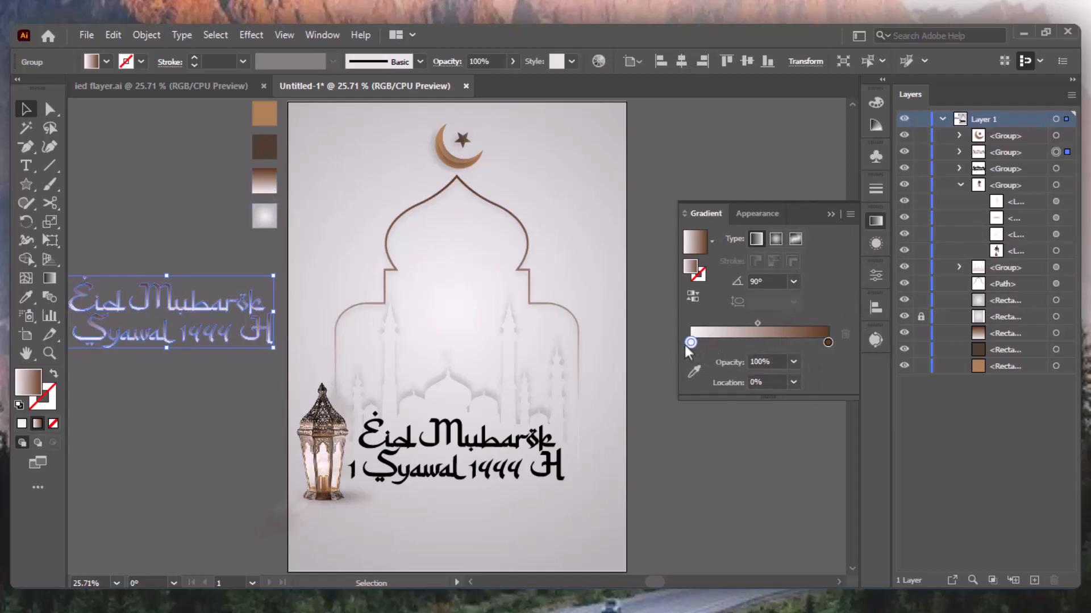
{"action": "left_click", "coordinate": [794, 363]}
{"action": "left_click", "coordinate": [804, 390]}
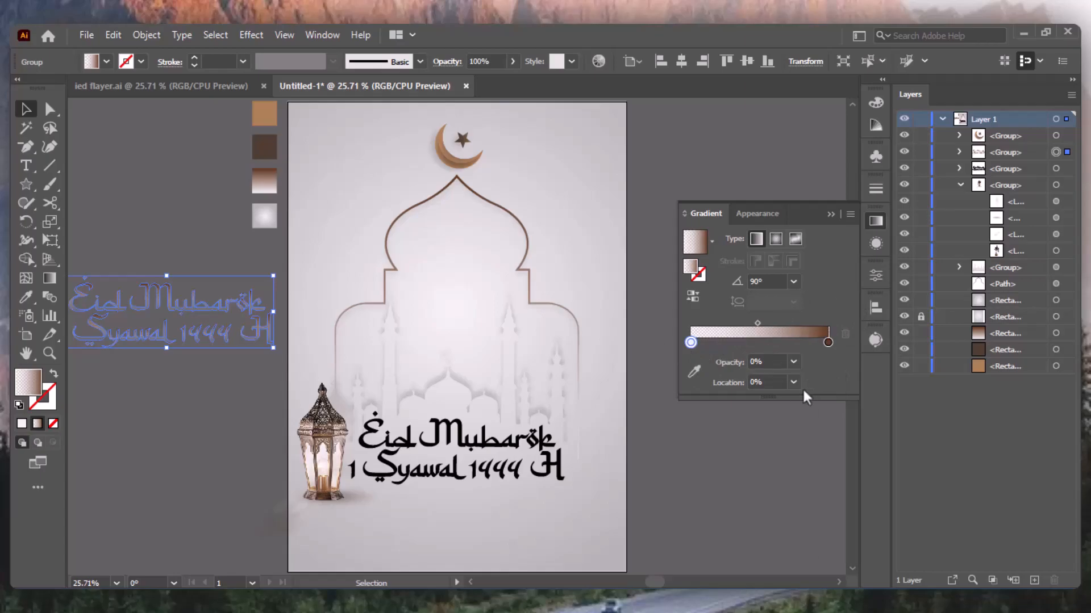
- Change the brown stop of the copied text's gradient to black
{"action": "left_click", "coordinate": [828, 342]}
{"action": "double_click", "coordinate": [828, 342]}
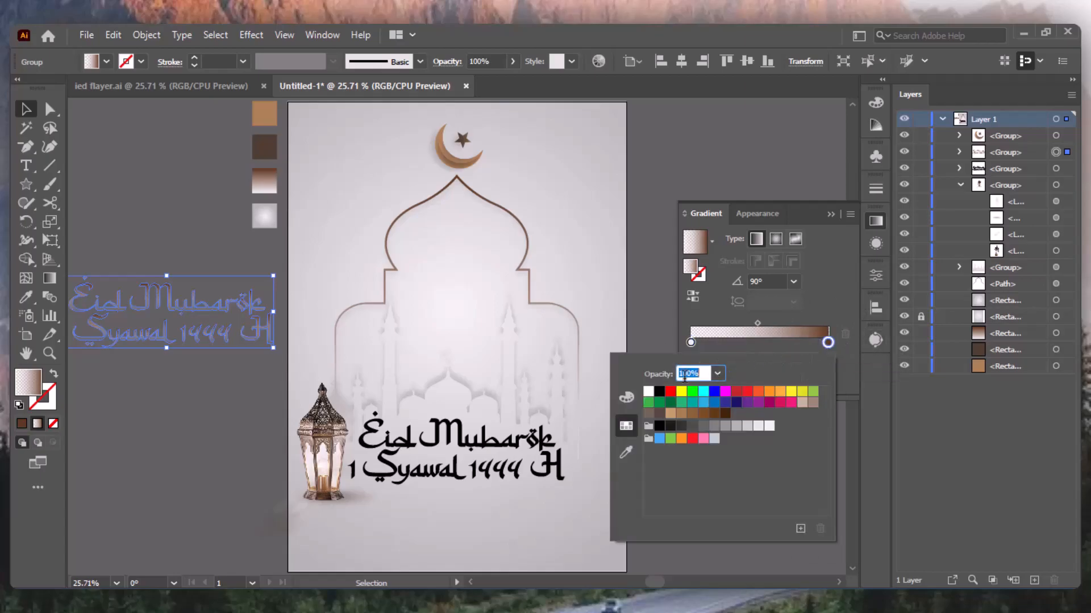
{"action": "left_click", "coordinate": [659, 392]}
{"action": "left_click", "coordinate": [836, 213]}
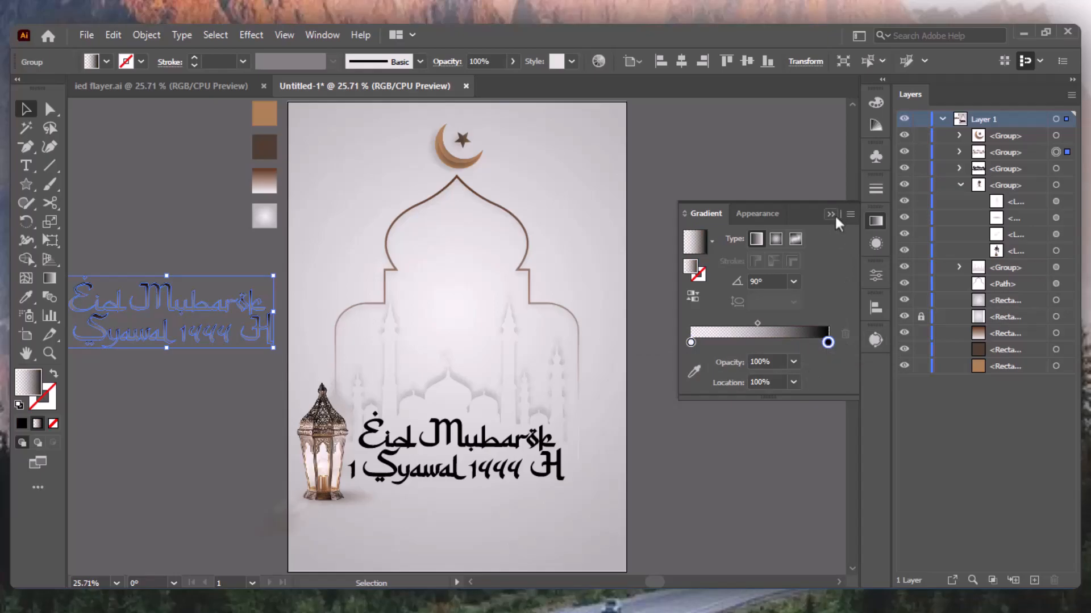
{"action": "left_click", "coordinate": [831, 215]}
- Flip the copied text vertically and redraw its gradient across both lines, from black above to transparent below
{"action": "left_click", "coordinate": [875, 275]}
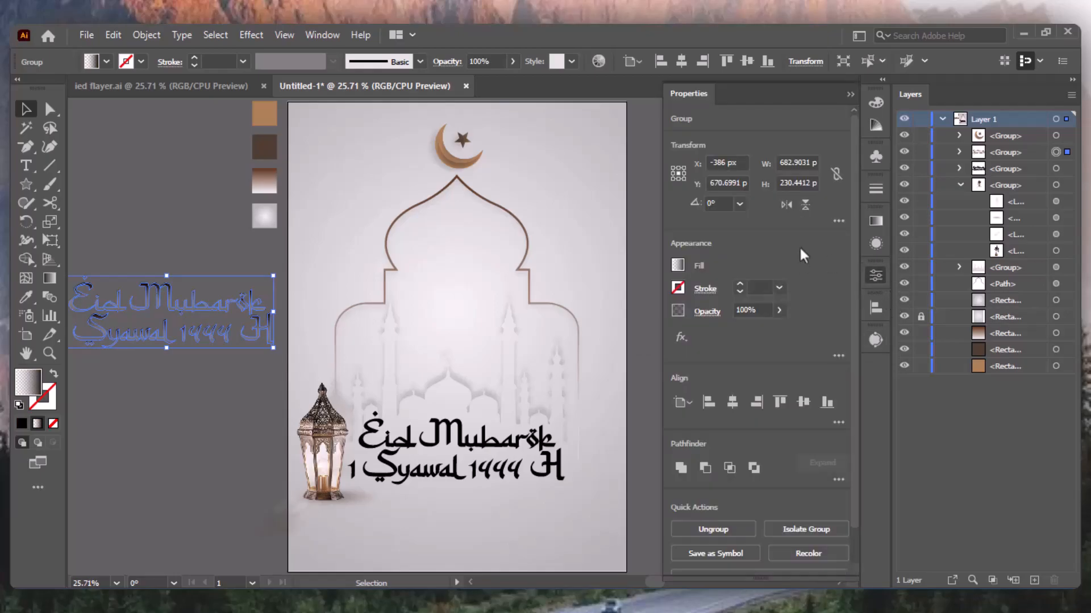
{"action": "left_click", "coordinate": [805, 205]}
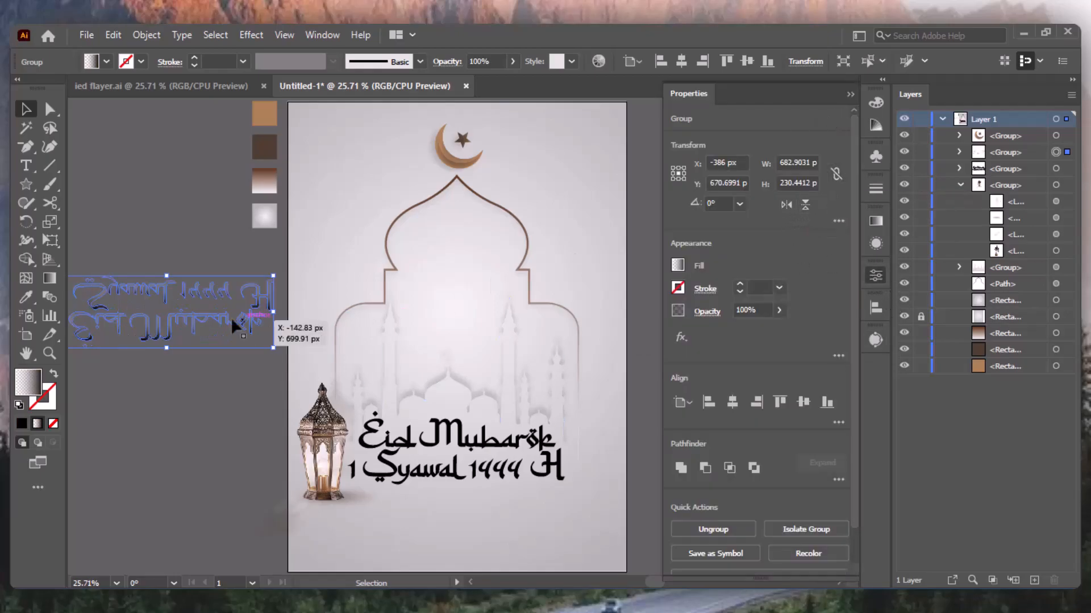
{"action": "key", "text": "g"}
{"action": "mouse_move", "coordinate": [168, 234]}
{"action": "left_mouse_down"}
{"action": "mouse_move", "coordinate": [169, 365]}
{"action": "mouse_move", "coordinate": [157, 245]}
{"action": "left_mouse_up"}
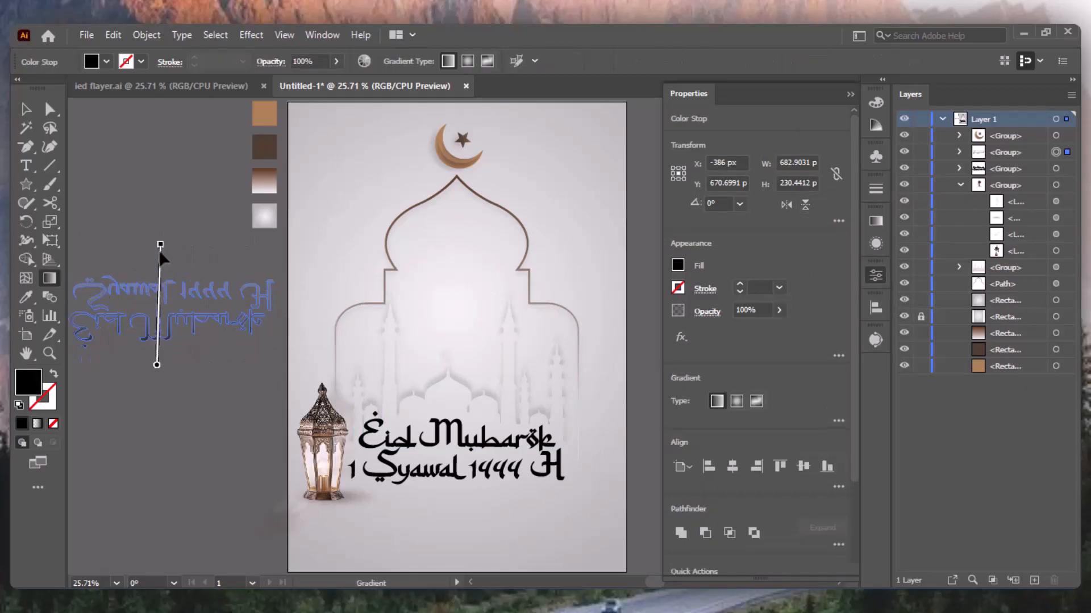
{"action": "key", "text": "v"}
{"action": "left_click", "coordinate": [195, 475]}
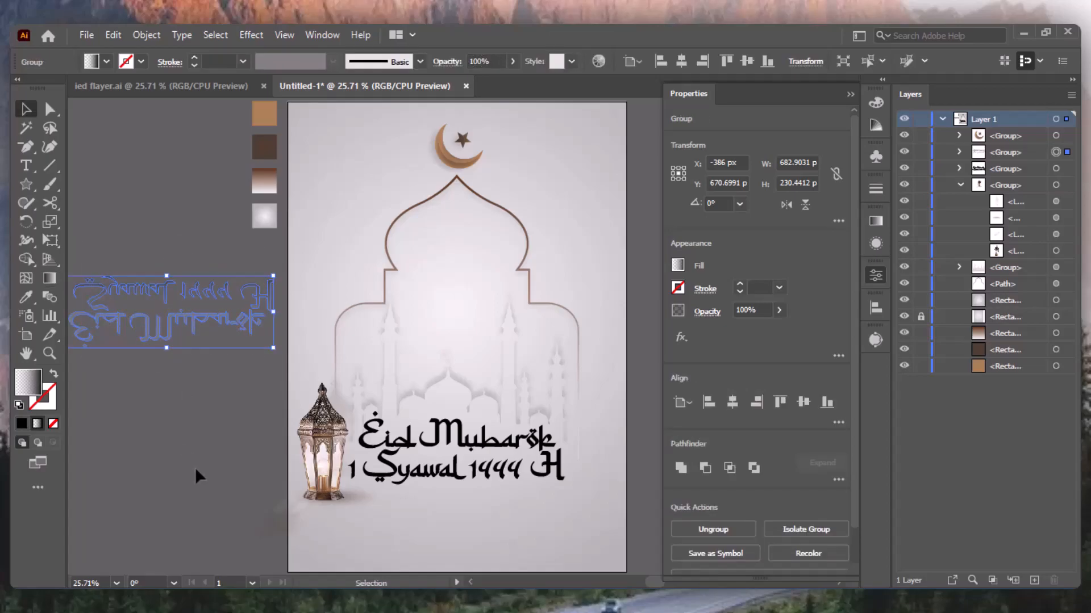
- Place the flipped gradient text directly beneath the greeting as its reflection
{"action": "left_click", "coordinate": [850, 94]}
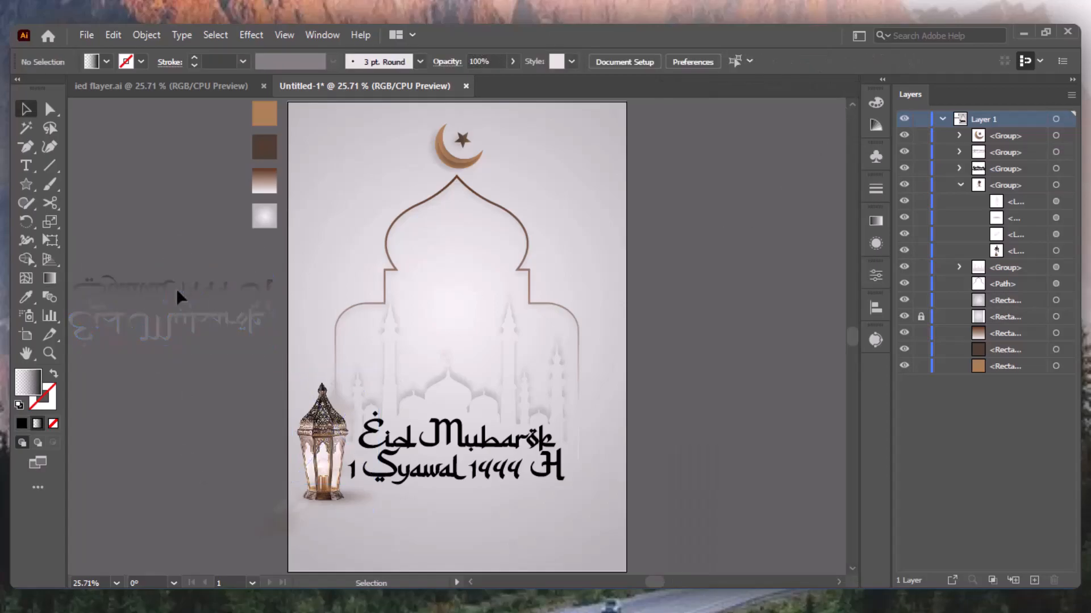
{"action": "left_click_drag", "start_coordinate": [185, 314], "coordinate": [469, 528]}
{"action": "left_click", "coordinate": [714, 411]}
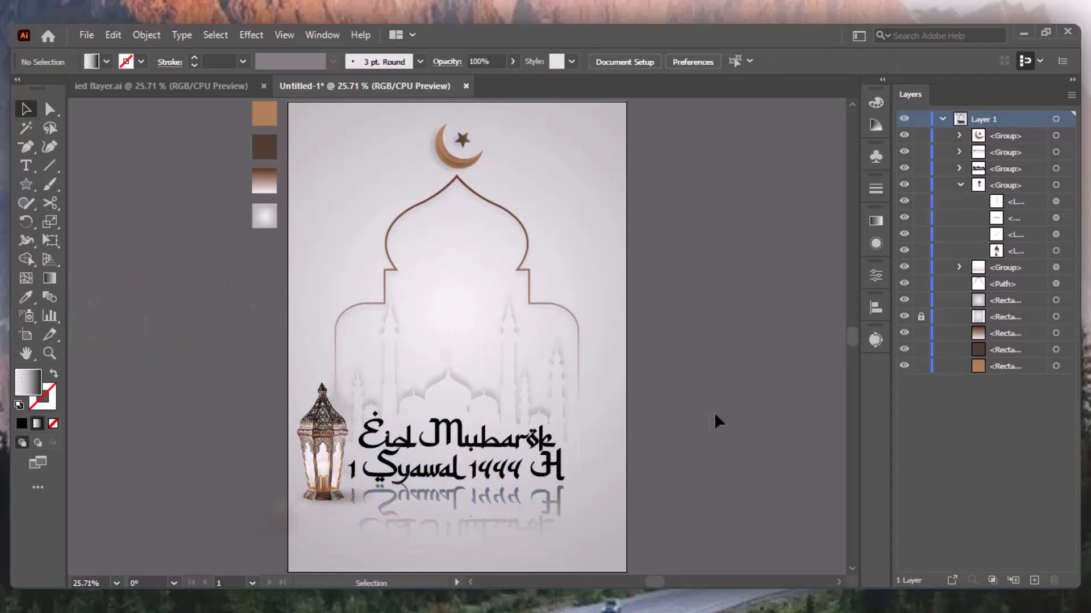
- Move the midpoint of the text reflection's gradient to about 68%
{"action": "left_click", "coordinate": [533, 517]}
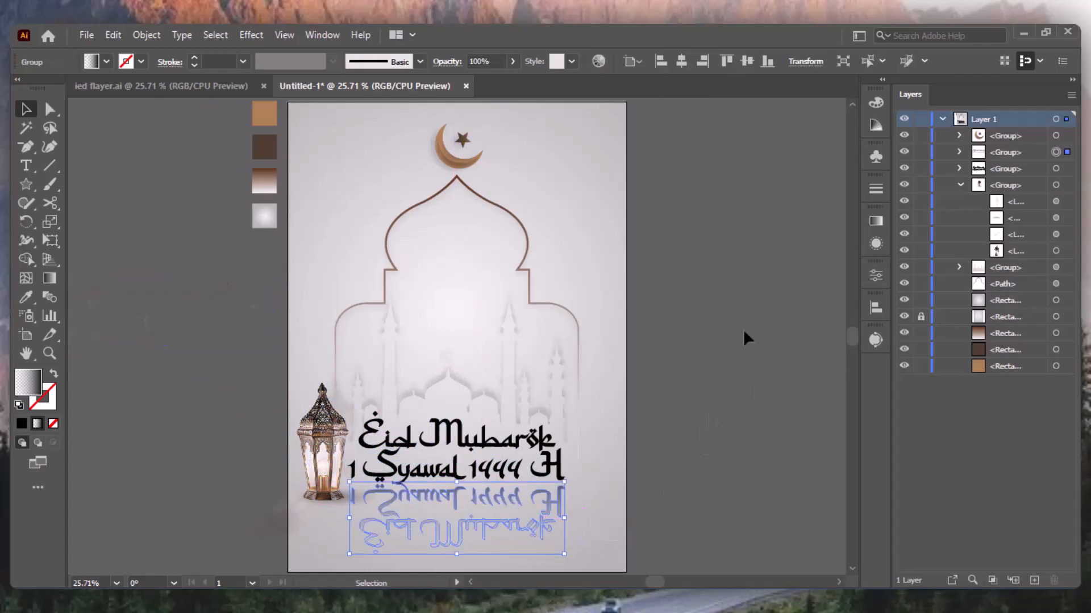
{"action": "left_click", "coordinate": [875, 220]}
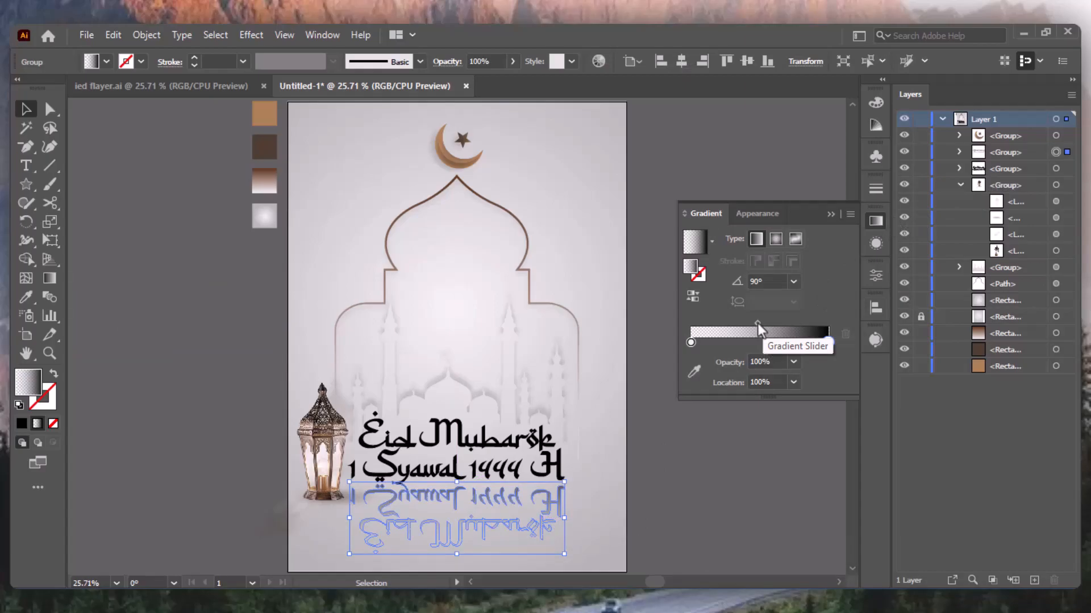
{"action": "left_click_drag", "start_coordinate": [757, 323], "coordinate": [785, 325]}
{"action": "left_click", "coordinate": [797, 483]}
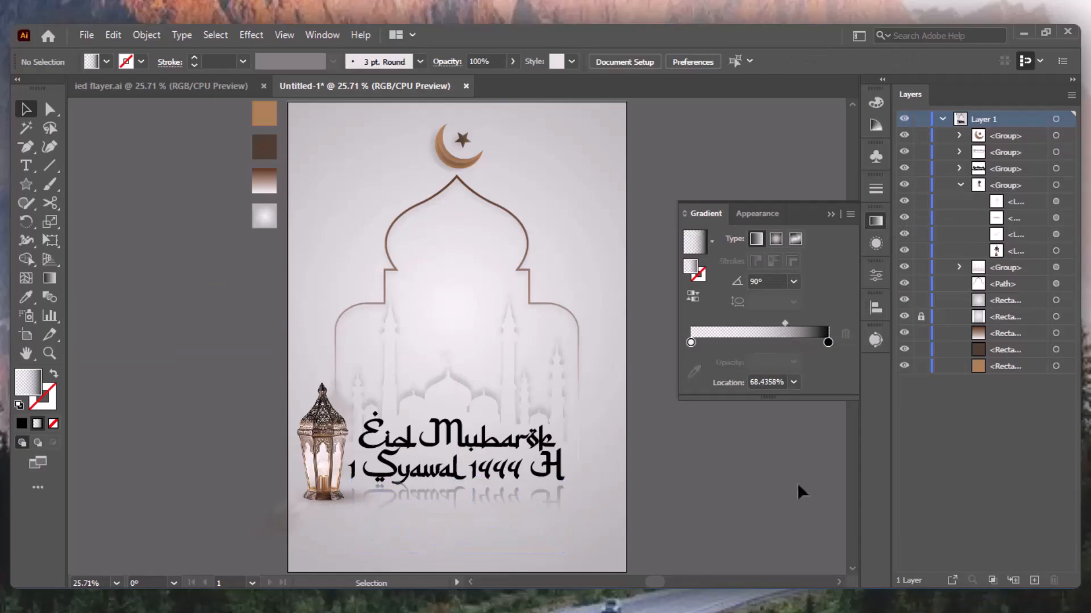
{"action": "left_click_drag", "start_coordinate": [784, 323], "coordinate": [800, 325]}
{"action": "key", "text": "ctrl+z"}
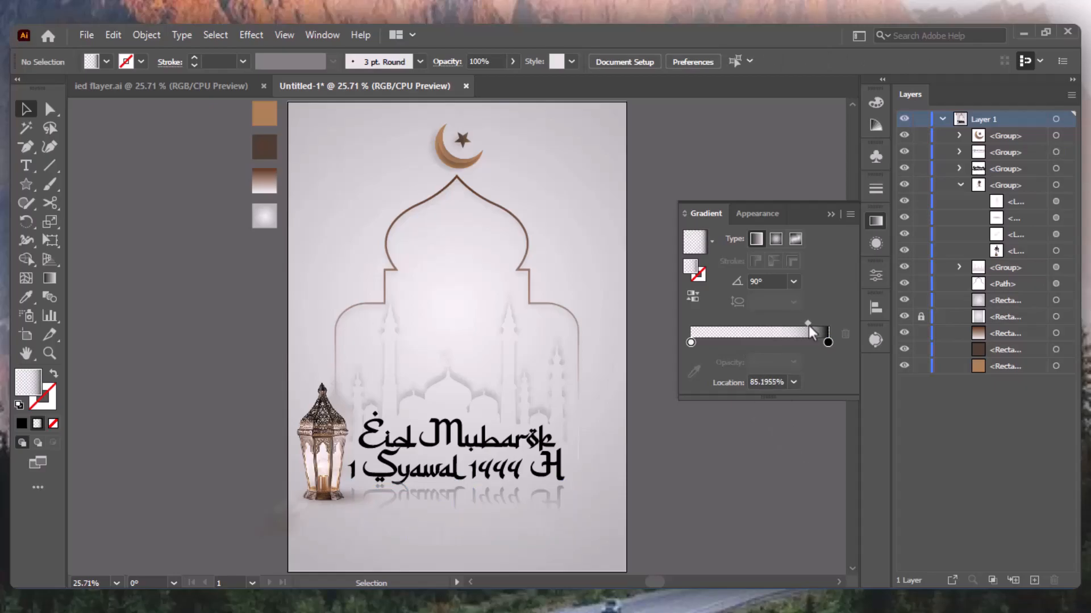
- Try the text reflection's gradient midpoint at about 80%, then at about 77%
{"action": "left_click", "coordinate": [518, 514]}
{"action": "left_click_drag", "start_coordinate": [785, 323], "coordinate": [800, 325]}
{"action": "left_click", "coordinate": [776, 471]}
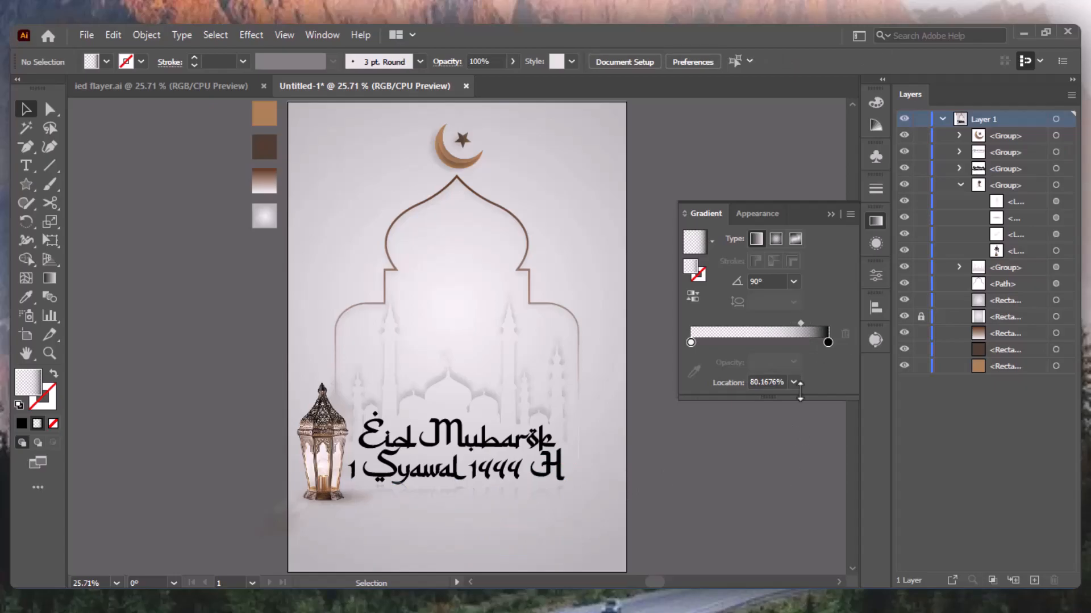
{"action": "left_click", "coordinate": [554, 500]}
{"action": "left_click_drag", "start_coordinate": [800, 322], "coordinate": [796, 322]}
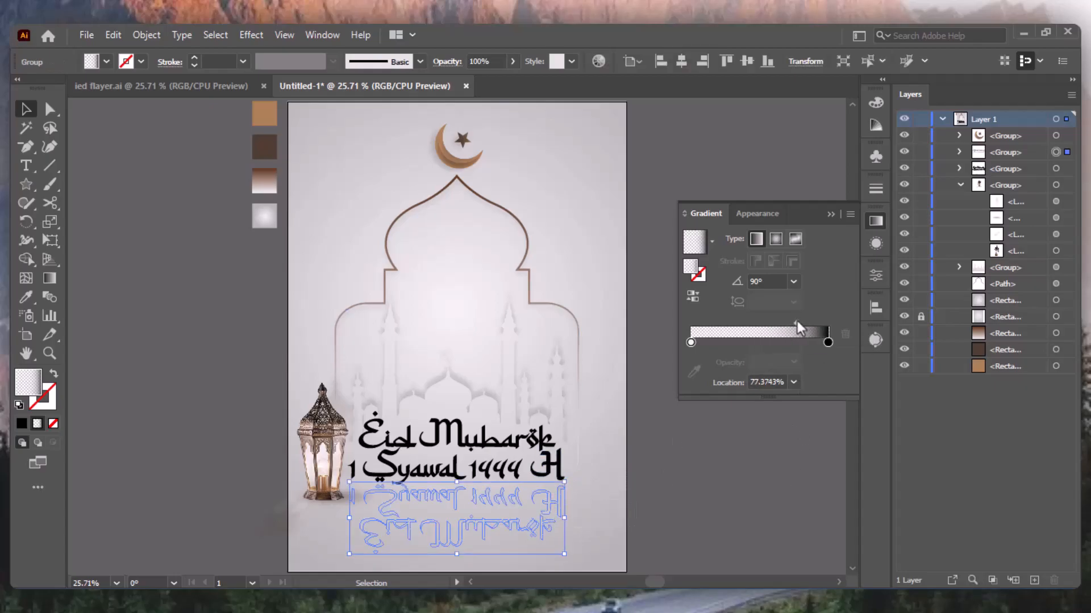
{"action": "left_click", "coordinate": [738, 482]}
- Set the midpoint of the text reflection's gradient to about 67%
{"action": "left_click_drag", "start_coordinate": [551, 506], "coordinate": [508, 494]}
{"action": "left_click_drag", "start_coordinate": [796, 322], "coordinate": [787, 322]}
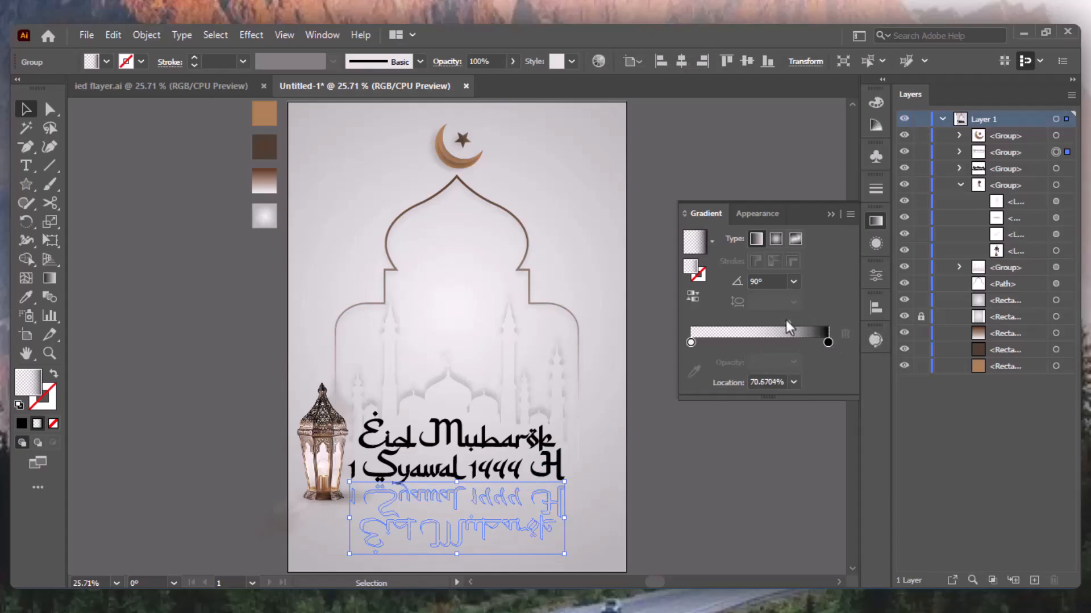
{"action": "left_click", "coordinate": [807, 432]}
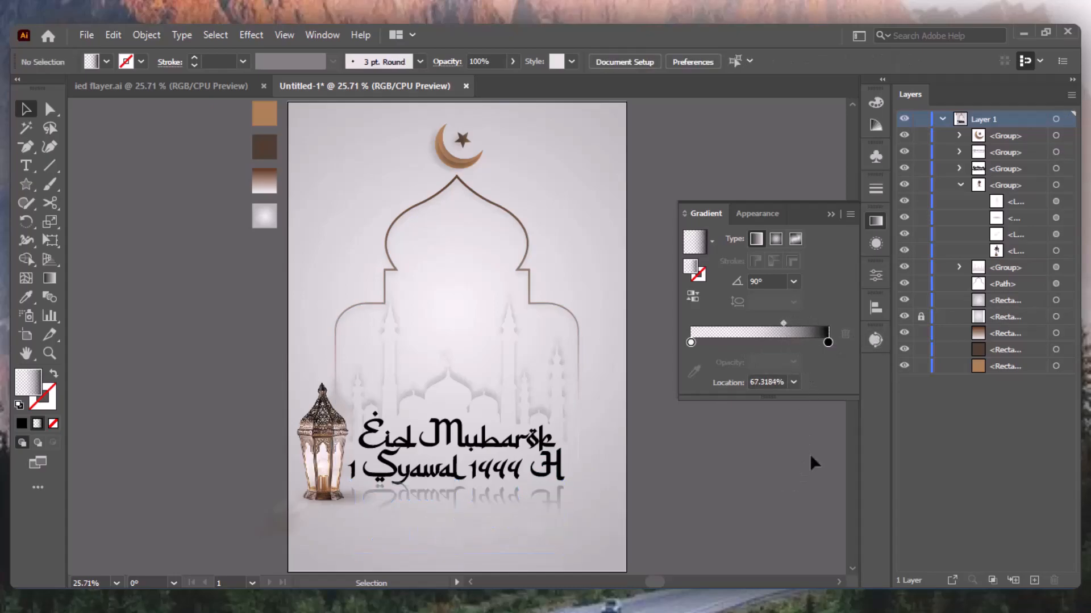
{"action": "left_click", "coordinate": [832, 215]}
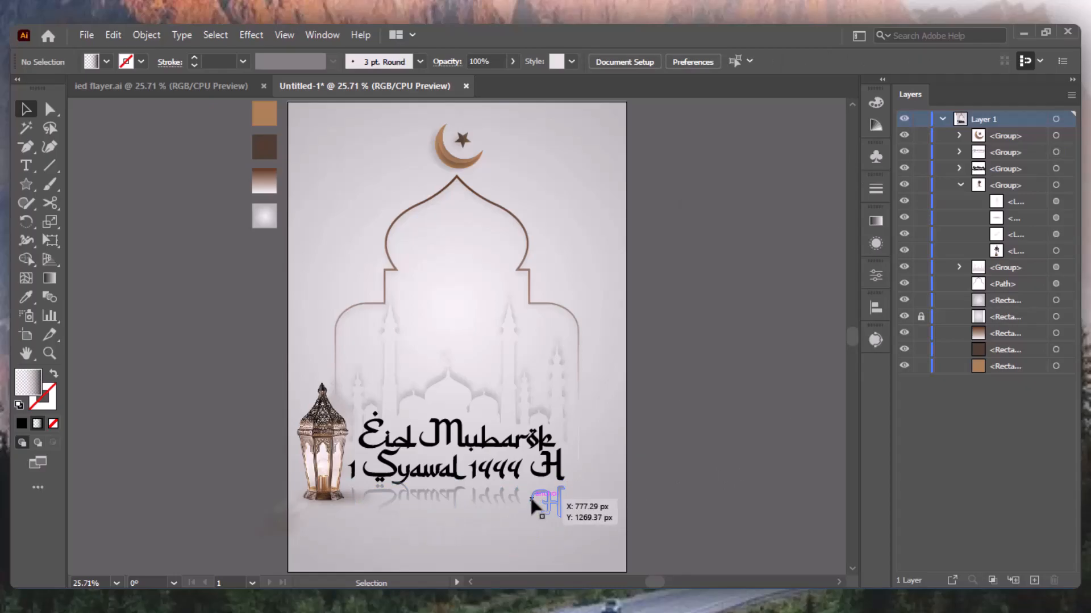
{"action": "left_click", "coordinate": [26, 184]}
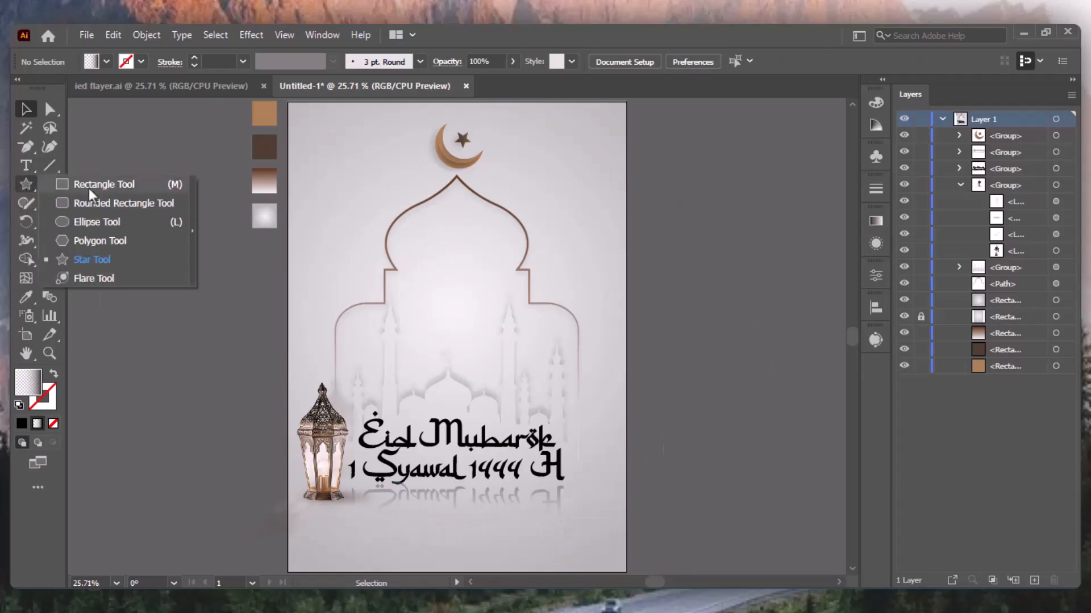
{"action": "left_click", "coordinate": [83, 226]}
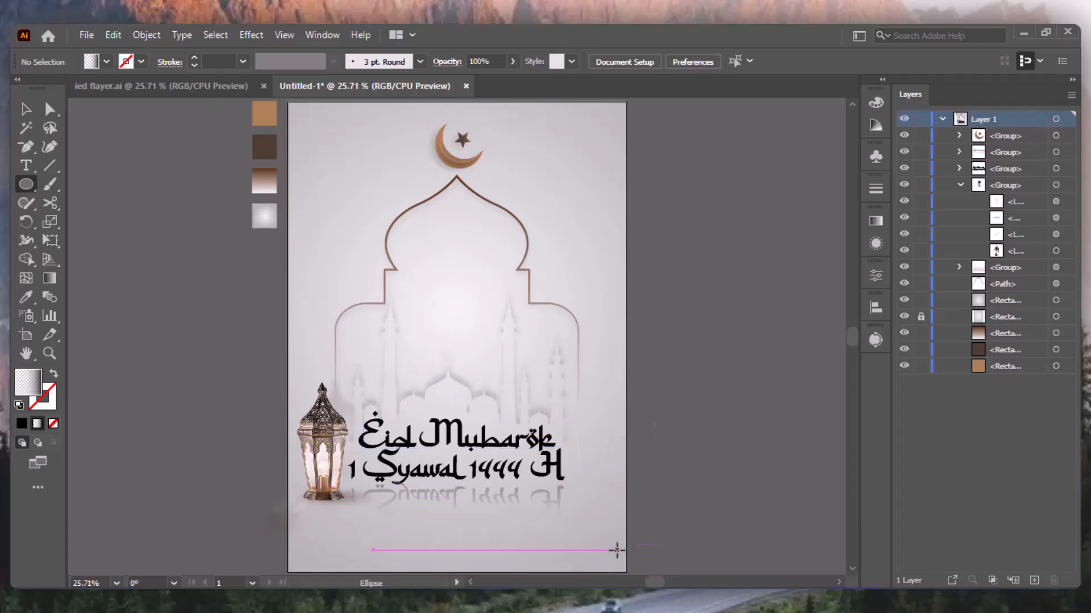
{"action": "key", "text": "v"}
- Set the opacity of the greeting's reflection to 75%
{"action": "left_click", "coordinate": [491, 508]}
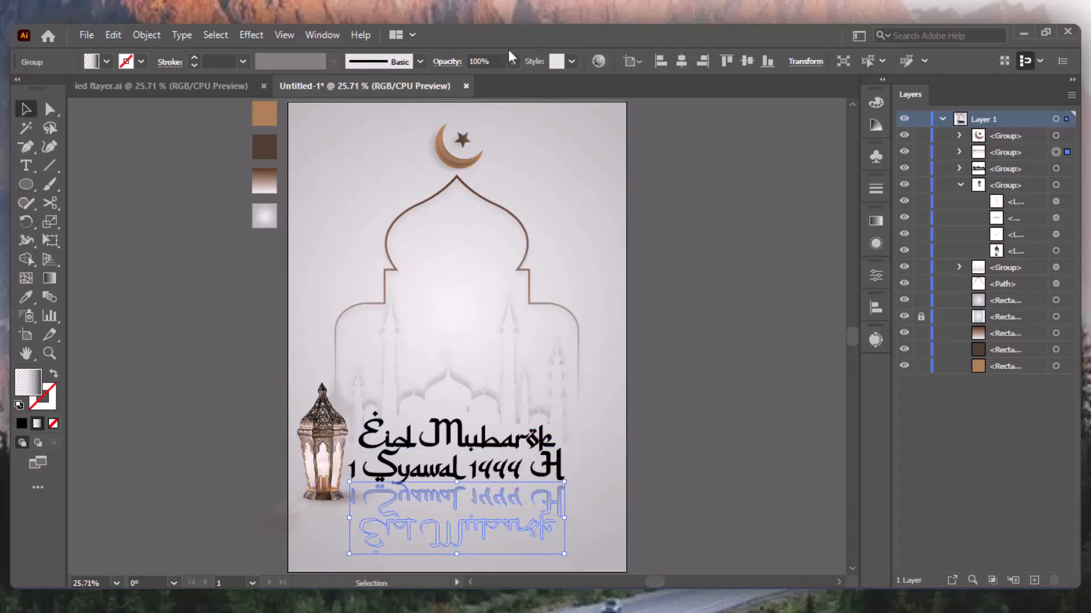
{"action": "left_click", "coordinate": [483, 61]}
{"action": "type", "text": "75"}
{"action": "key", "text": "Return"}
{"action": "left_click", "coordinate": [764, 390]}
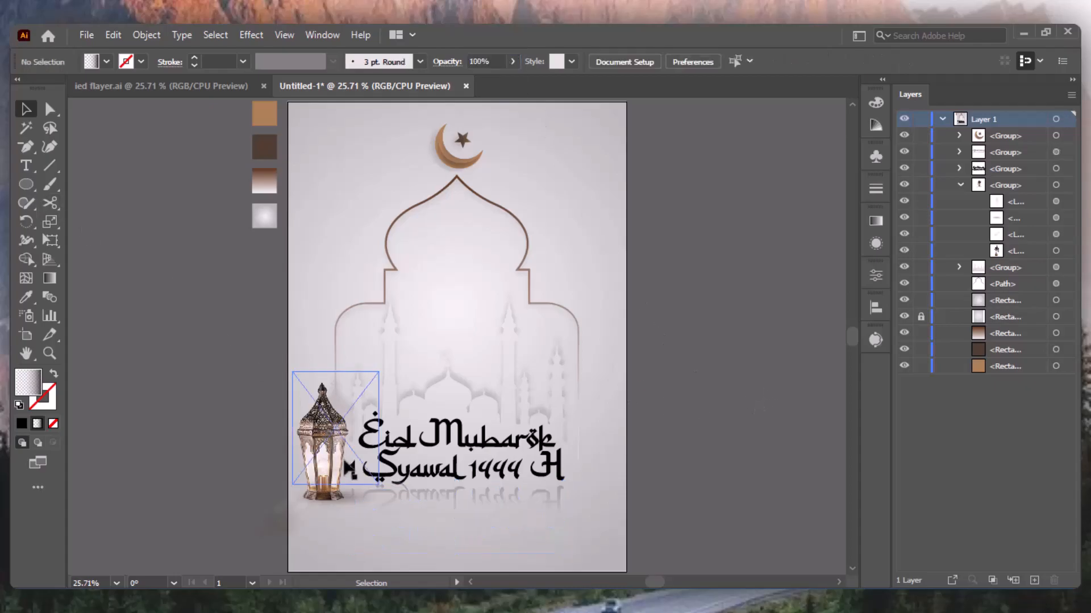
- Draw a long, very flat ellipse on the empty canvas beside the flyer
{"action": "left_click", "coordinate": [26, 184]}
{"action": "left_click_drag", "start_coordinate": [674, 399], "coordinate": [841, 403]}
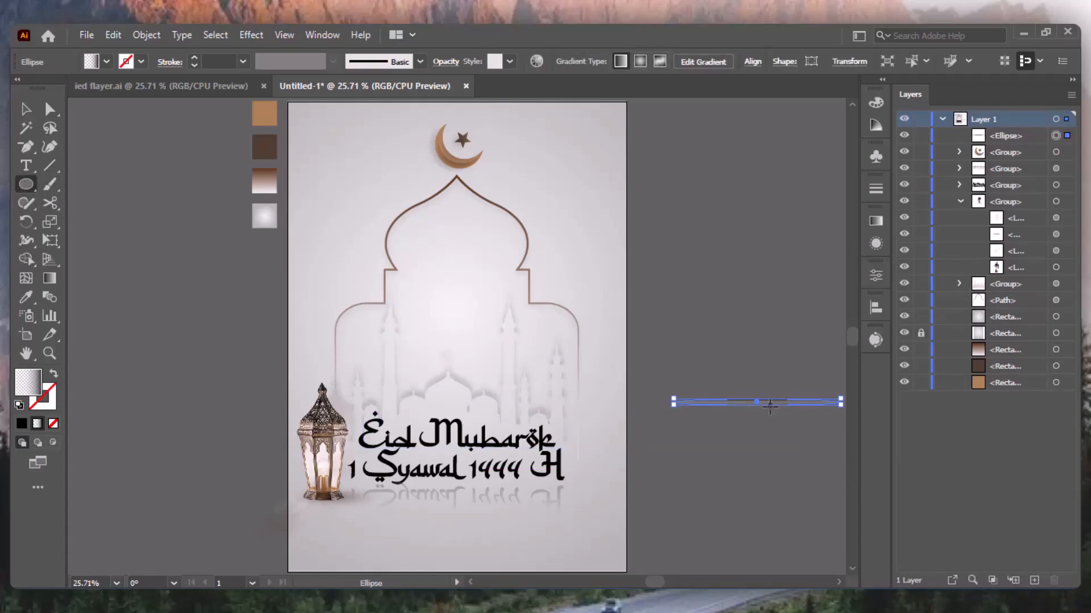
{"action": "key", "text": "v"}
{"action": "left_click_drag", "start_coordinate": [769, 405], "coordinate": [753, 290]}
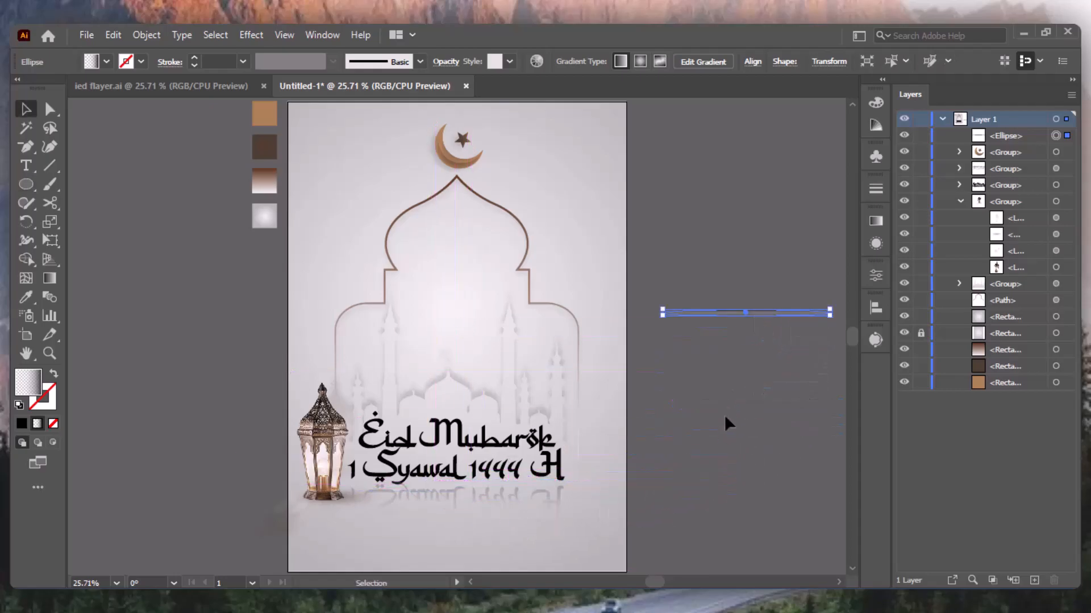
- Group the greeting with its reflection and lock the group
{"action": "left_click", "coordinate": [545, 496]}
{"action": "left_click", "coordinate": [707, 489]}
{"action": "left_click_drag", "start_coordinate": [509, 498], "coordinate": [541, 511]}
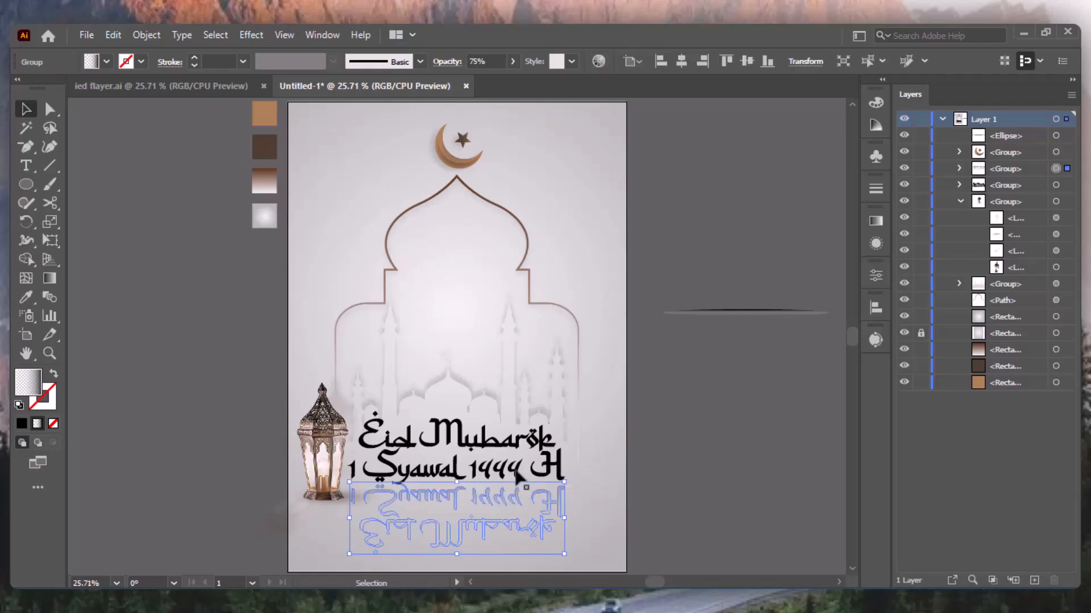
{"action": "left_click", "coordinate": [506, 484], "text": "shift"}
{"action": "right_click", "coordinate": [507, 486]}
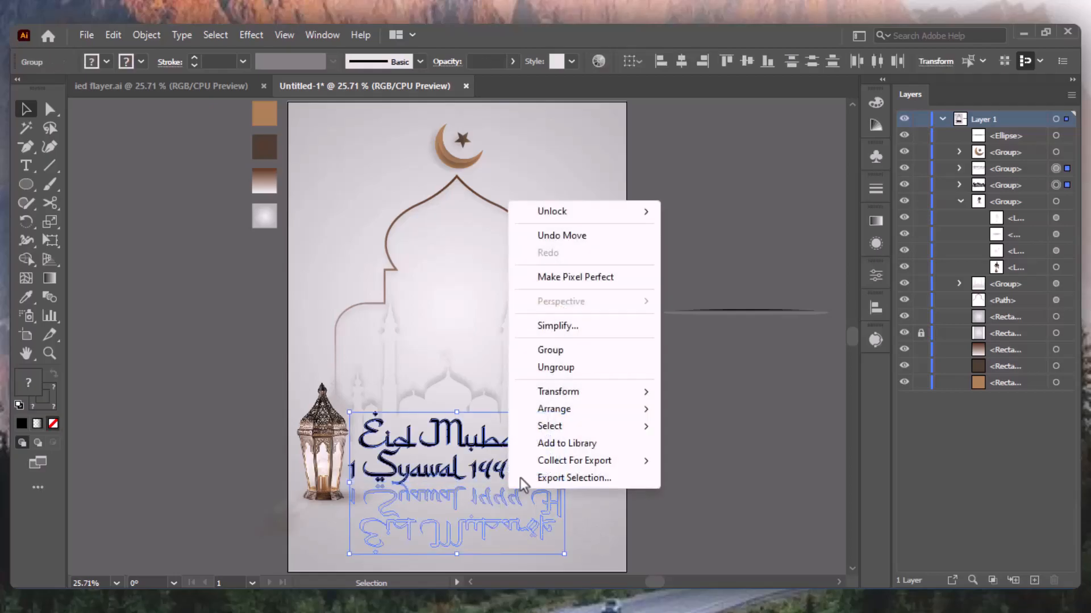
{"action": "left_click", "coordinate": [554, 348]}
{"action": "left_click", "coordinate": [727, 461]}
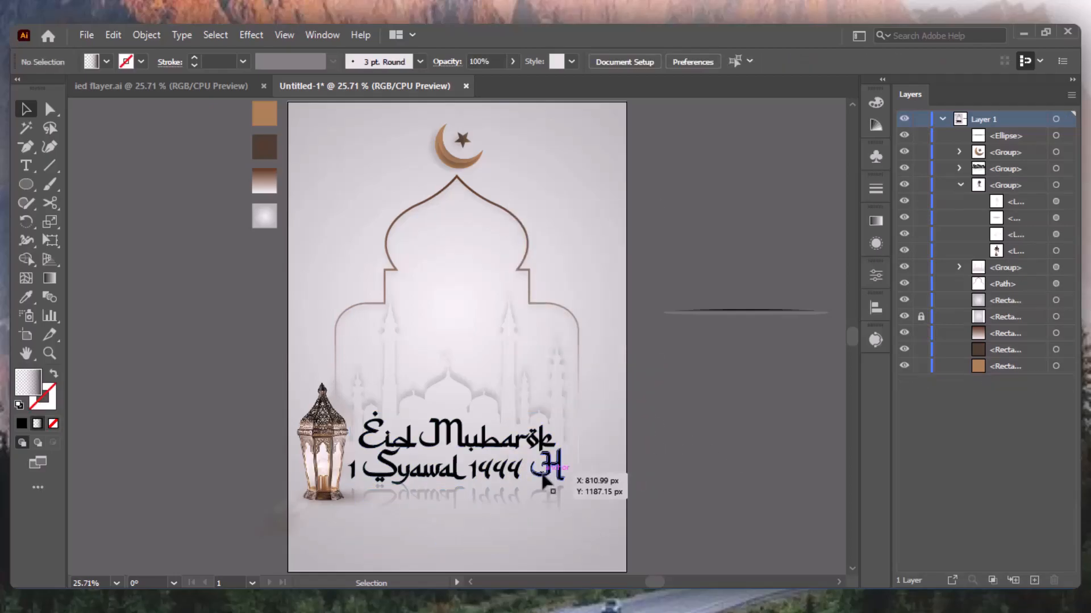
{"action": "left_click", "coordinate": [542, 477]}
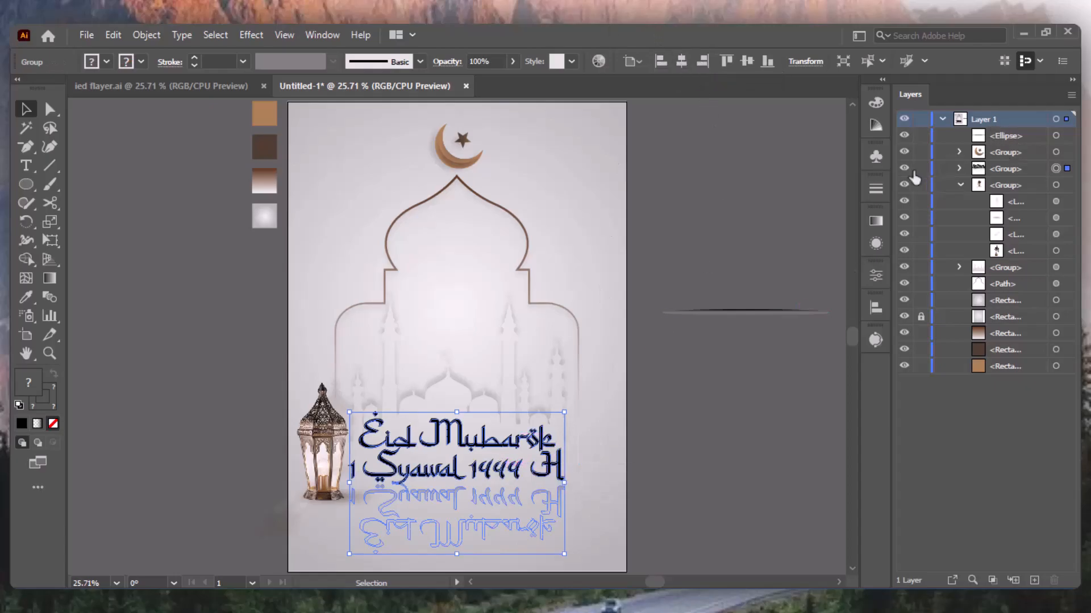
{"action": "key", "text": "ctrl+2"}
- Fill the flat ellipse with solid black and fit it along the base of the greeting's second line, where the reflection begins
{"action": "left_click", "coordinate": [788, 312]}
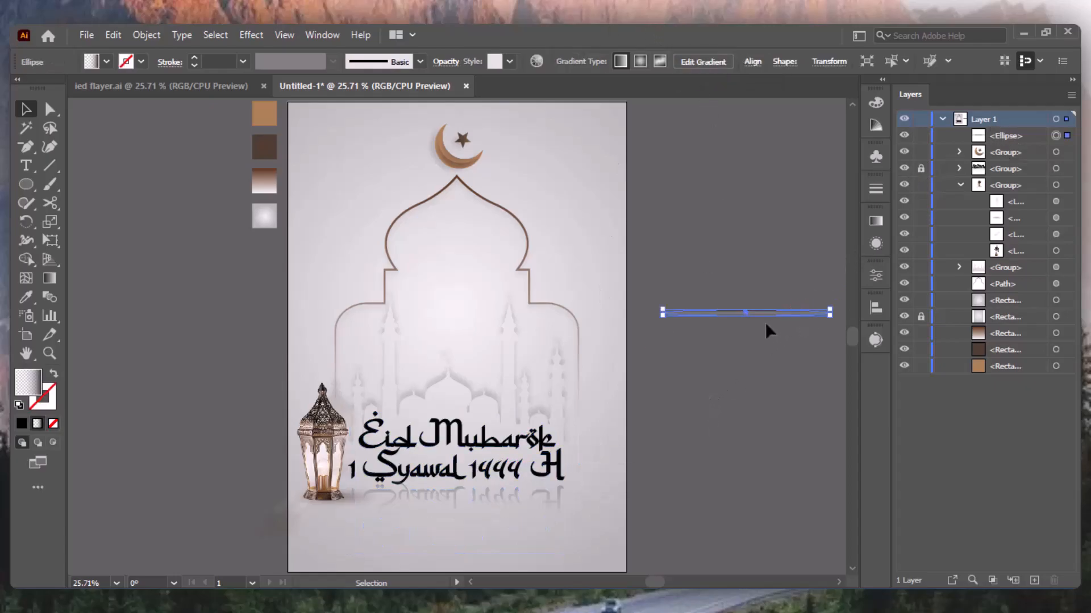
{"action": "left_click", "coordinate": [22, 423]}
{"action": "left_click_drag", "start_coordinate": [782, 311], "coordinate": [565, 487]}
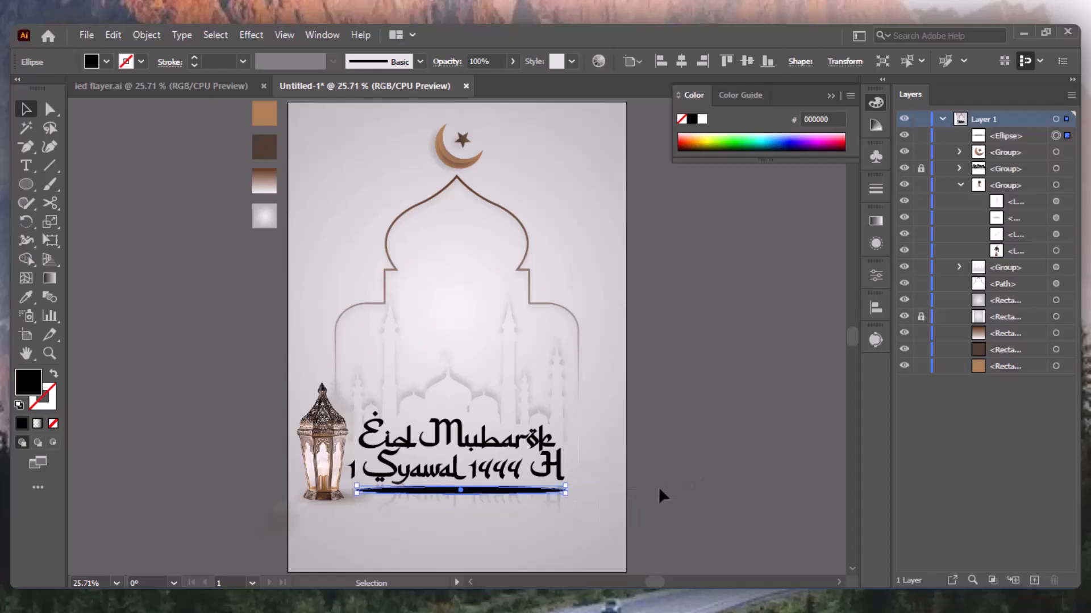
{"action": "key", "text": "Up"}
{"action": "key", "text": "Up"}
{"action": "key", "text": "Up"}
{"action": "key", "text": "Up"}
{"action": "key", "text": "Up"}
{"action": "key", "text": "Up"}
{"action": "key", "text": "Up"}
{"action": "key", "text": "Up"}
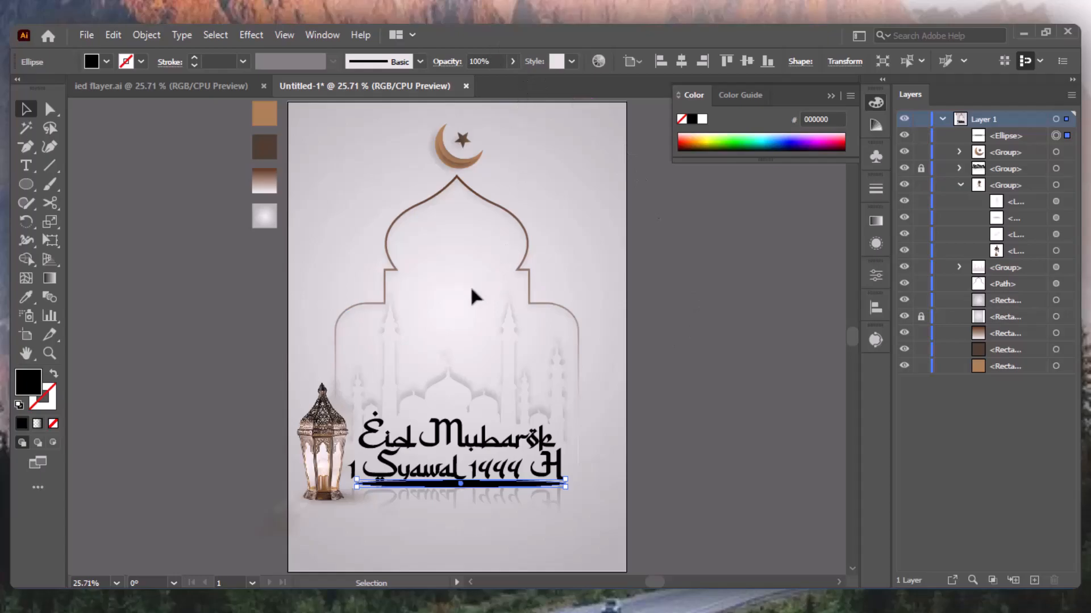
{"action": "key", "text": "Down"}
{"action": "key", "text": "Down"}
- Apply a Gaussian Blur with a 50-pixel radius to the black ellipse beneath the greeting
{"action": "left_click", "coordinate": [252, 34]}
{"action": "mouse_move", "coordinate": [414, 295]}
{"action": "left_click", "coordinate": [470, 297]}
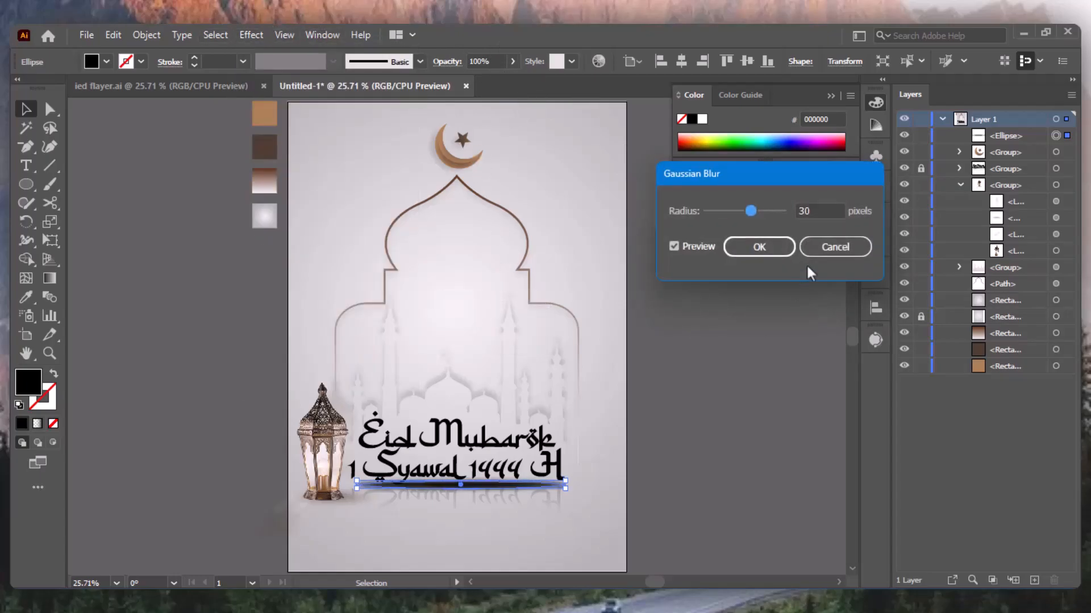
{"action": "double_click", "coordinate": [805, 210]}
{"action": "type", "text": "50"}
{"action": "key", "text": "Return"}
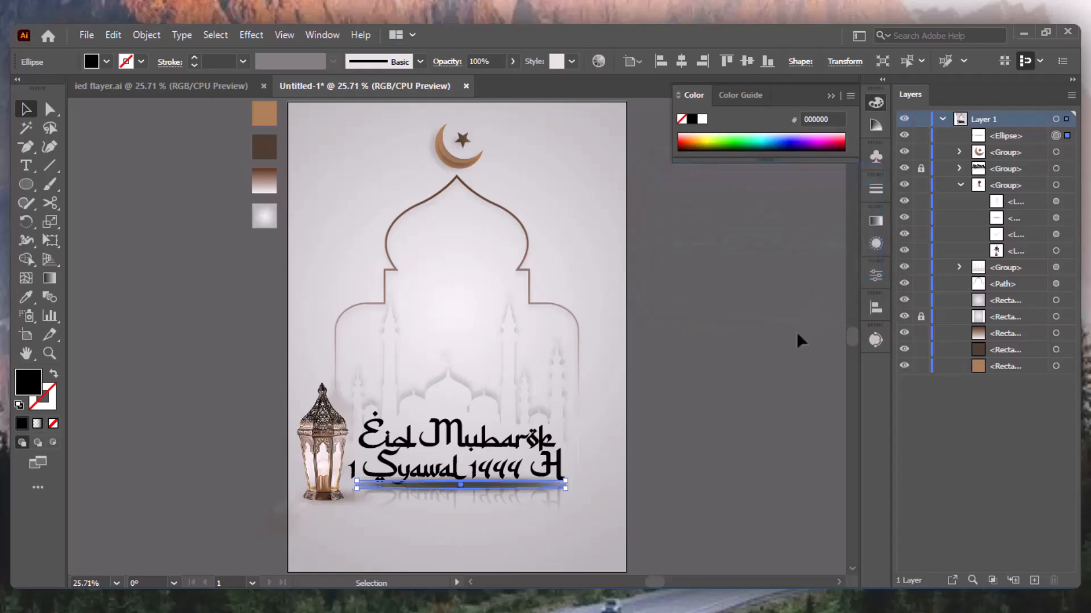
- Set the opacity of the blurred ellipse beneath the greeting to 15%
{"action": "left_click", "coordinate": [744, 369]}
{"action": "left_click", "coordinate": [550, 502]}
{"action": "left_click", "coordinate": [474, 62]}
{"action": "type", "text": "15"}
{"action": "key", "text": "Return"}
{"action": "left_click", "coordinate": [690, 354]}
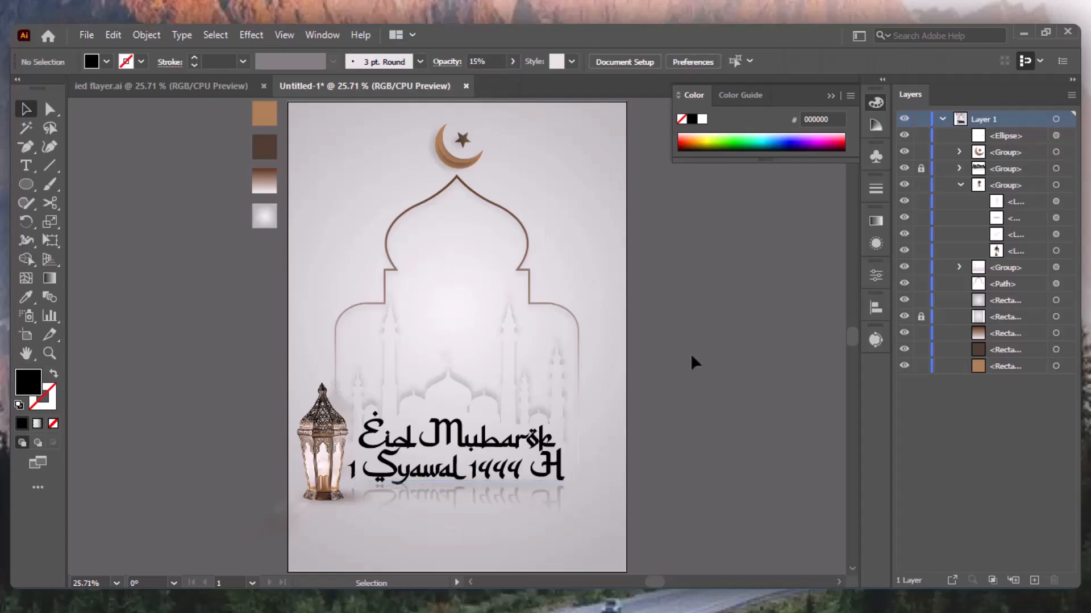
- Change the Gaussian Blur radius of the ellipse beneath the greeting to 30 pixels
{"action": "left_click", "coordinate": [489, 488]}
{"action": "left_click", "coordinate": [875, 243]}
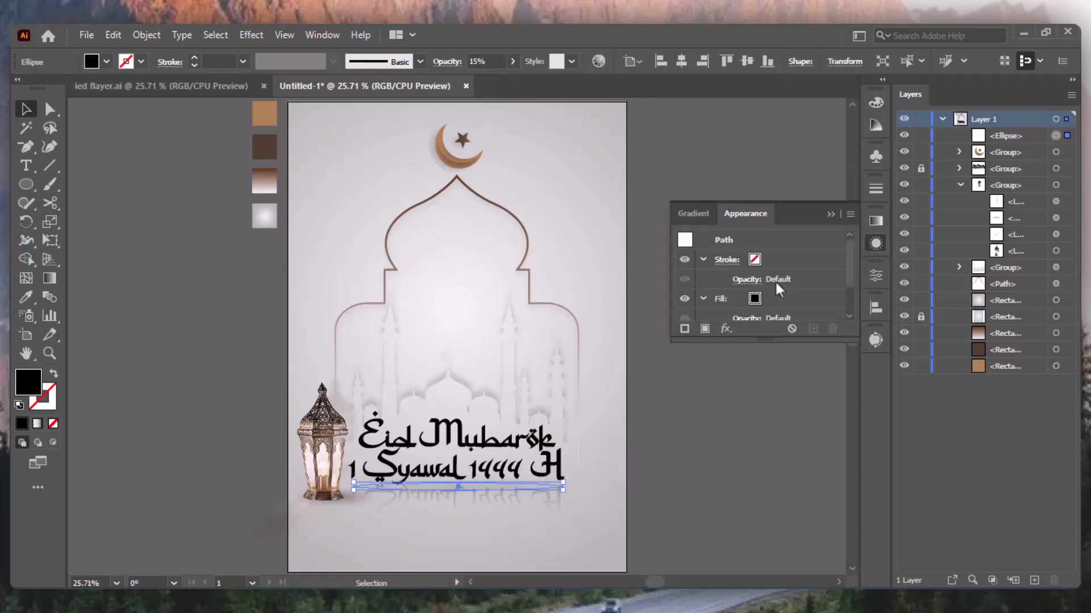
{"action": "left_click", "coordinate": [760, 293]}
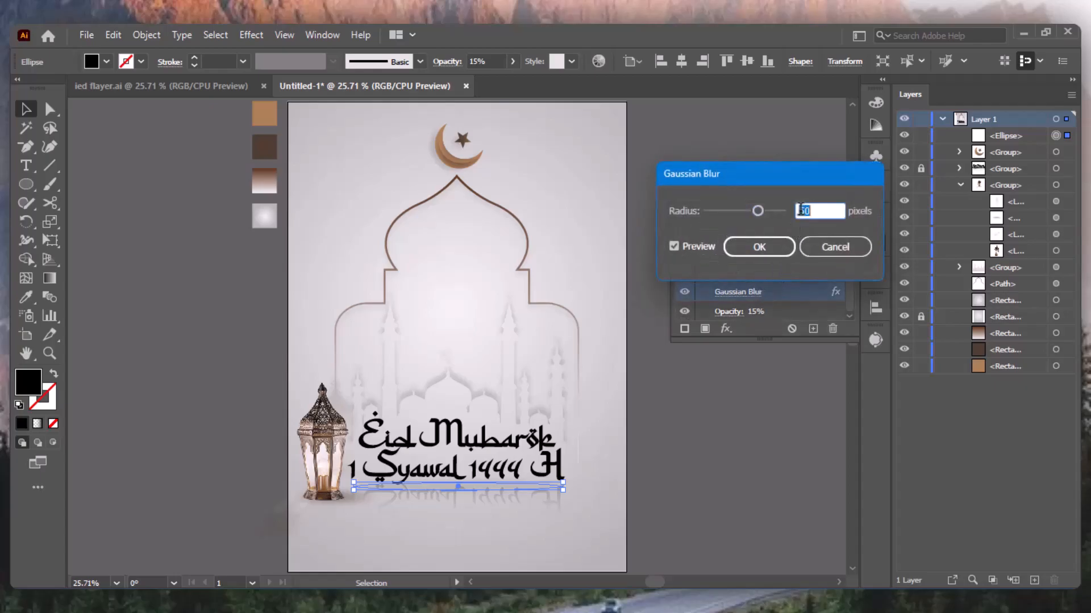
{"action": "type", "text": "30"}
{"action": "key", "text": "Return"}
{"action": "left_click", "coordinate": [788, 357]}
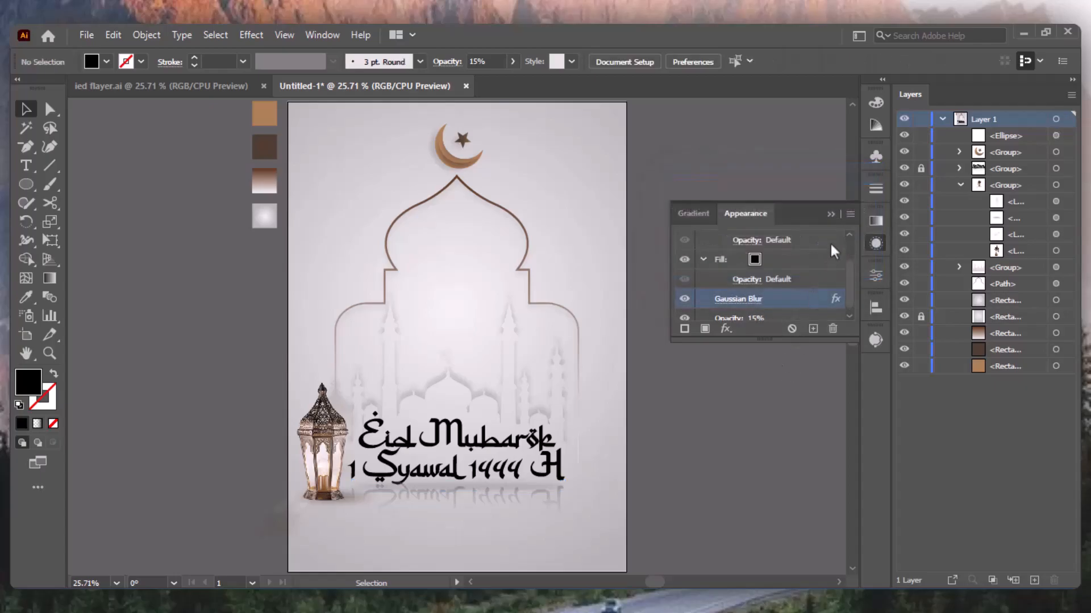
{"action": "left_click", "coordinate": [832, 214]}
- Flatten the blurred ellipse so it forms a thinner shadow directly under the greeting
{"action": "left_click", "coordinate": [519, 483]}
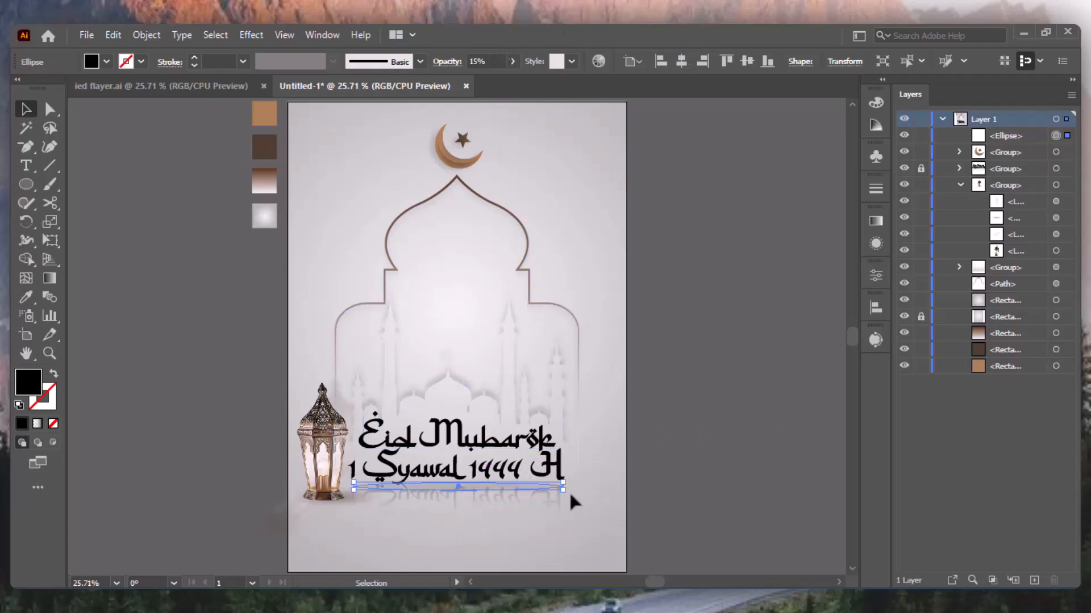
{"action": "mouse_move", "coordinate": [564, 492]}
{"action": "left_mouse_down"}
{"action": "mouse_move", "coordinate": [596, 498]}
{"action": "mouse_move", "coordinate": [563, 487]}
{"action": "left_mouse_up"}
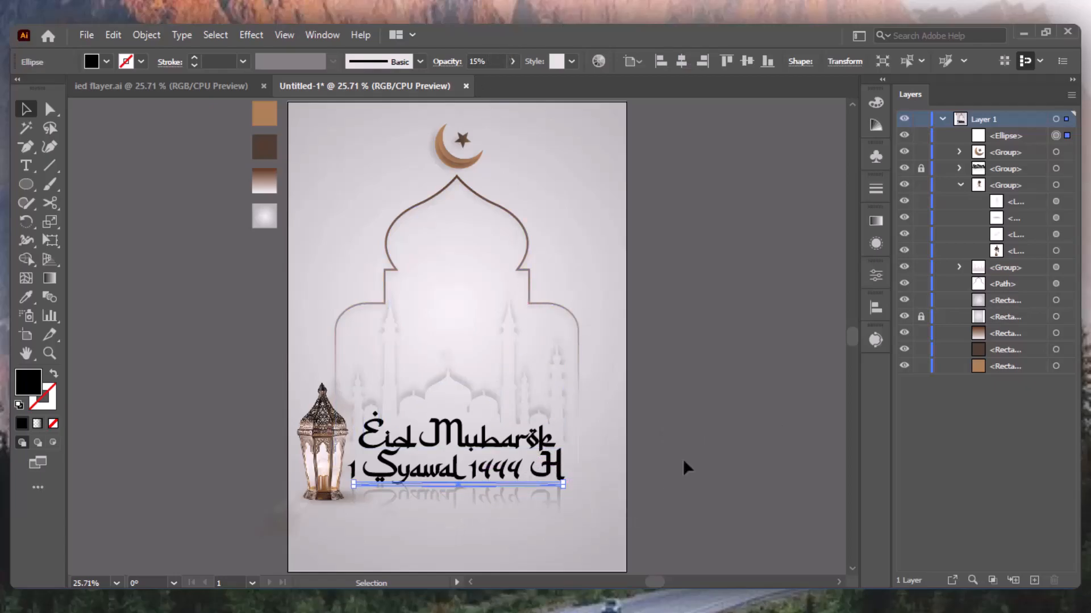
{"action": "left_click", "coordinate": [681, 469]}
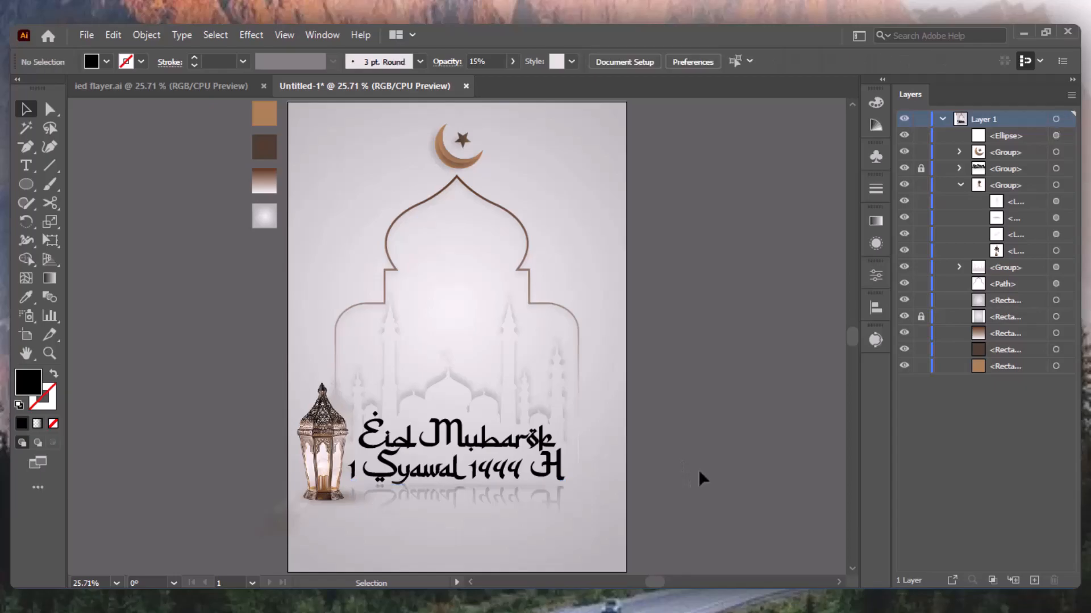
- Shift the lantern group slightly right and down next to the greeting
{"action": "left_click", "coordinate": [321, 472]}
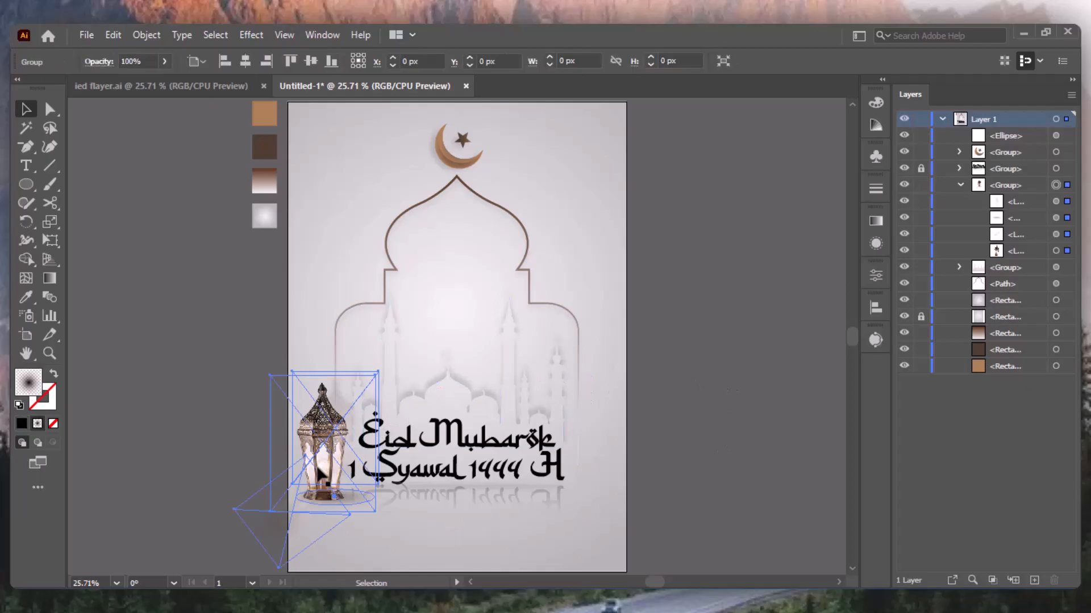
{"action": "left_click_drag", "start_coordinate": [322, 473], "coordinate": [322, 473]}
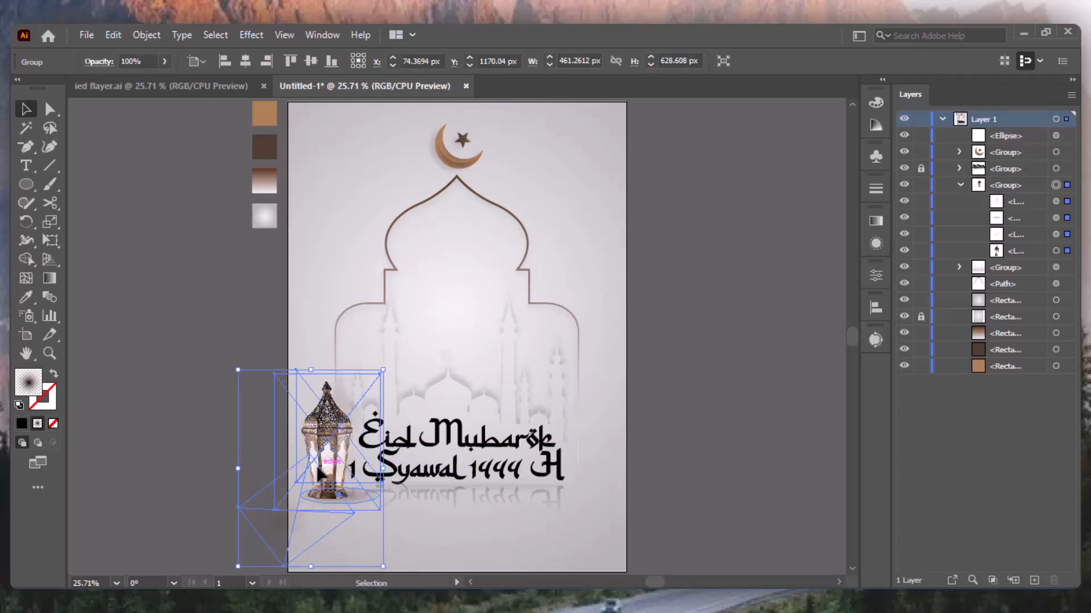
{"action": "key", "text": "Left"}
{"action": "key", "text": "Left"}
{"action": "key", "text": "Left"}
{"action": "key", "text": "Left"}
{"action": "key", "text": "Down"}
{"action": "key", "text": "Down"}
{"action": "key", "text": "Down"}
{"action": "key", "text": "Down"}
{"action": "key", "text": "Down"}
{"action": "key", "text": "Down"}
{"action": "key", "text": "Down"}
{"action": "key", "text": "Down"}
{"action": "key", "text": "Down"}
{"action": "left_click", "coordinate": [786, 396]}
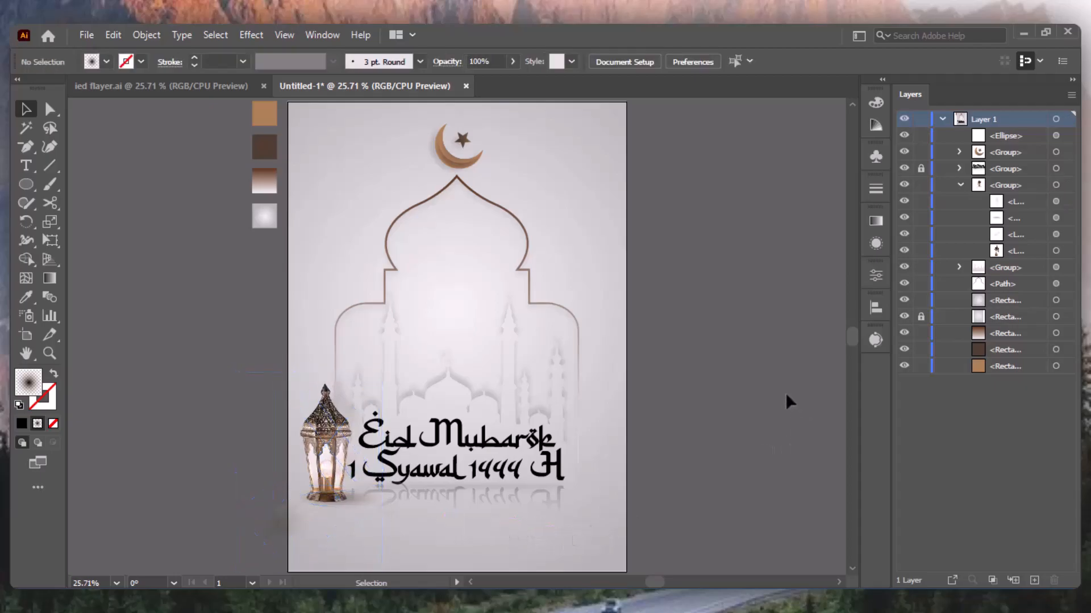